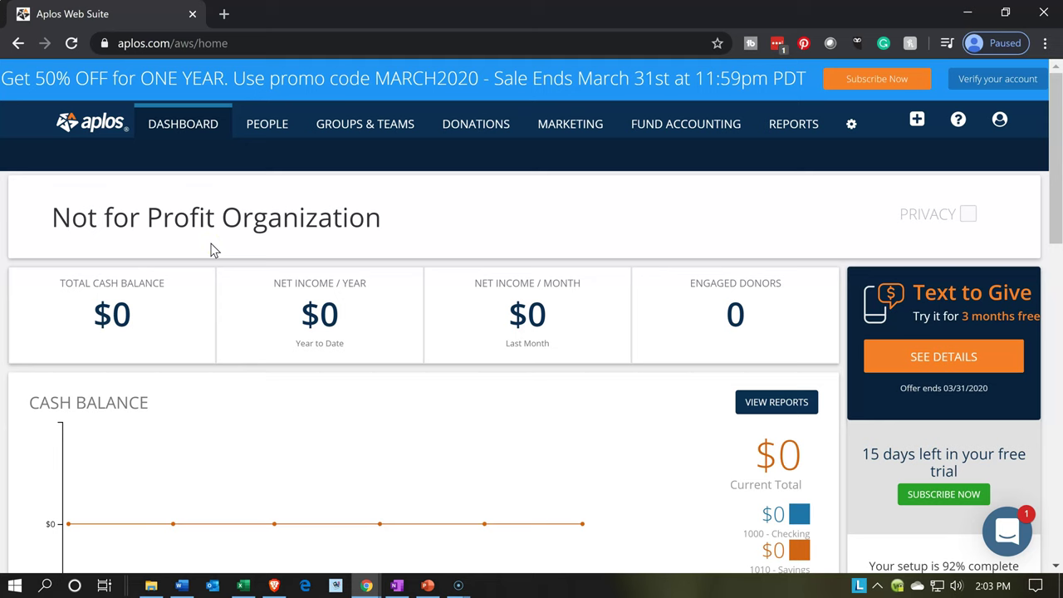
# Switch to the Excel workbook Problem 1 14nn and open worksheet 1.
pyautogui.click(243, 586)
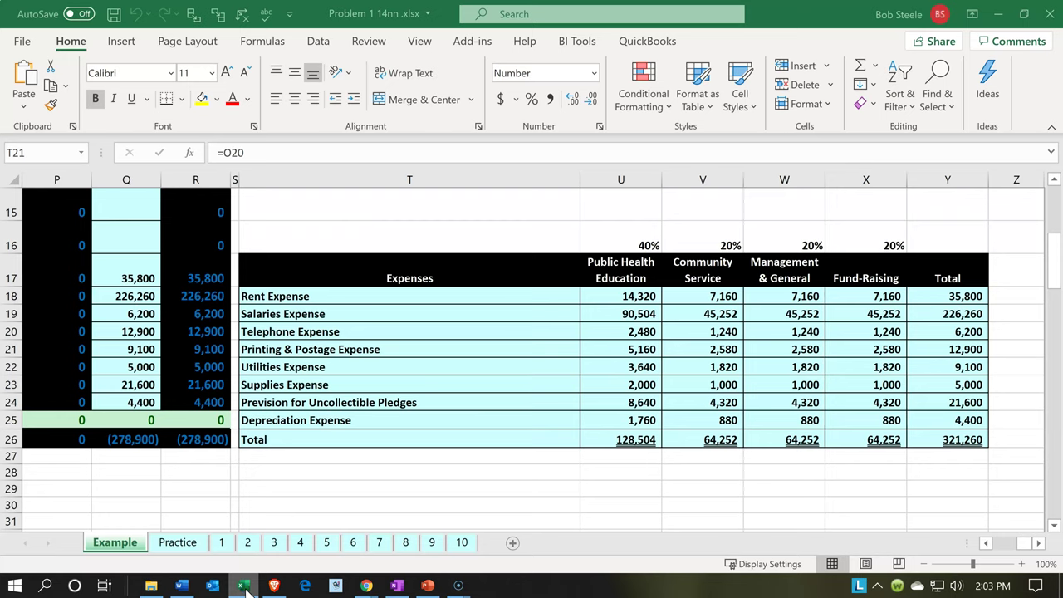
pyautogui.click(222, 542)
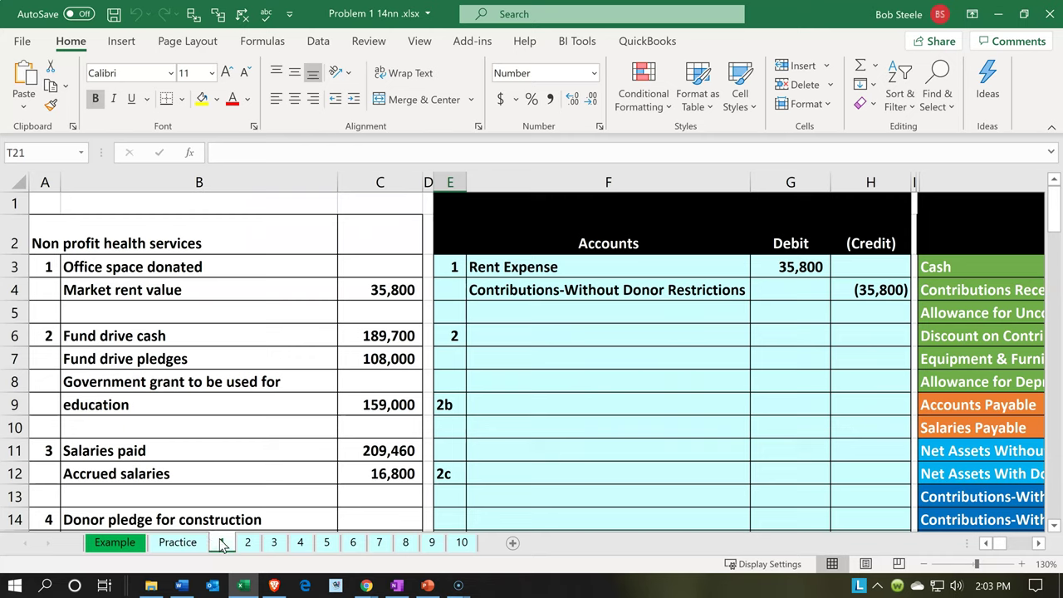
pyautogui.click(223, 542)
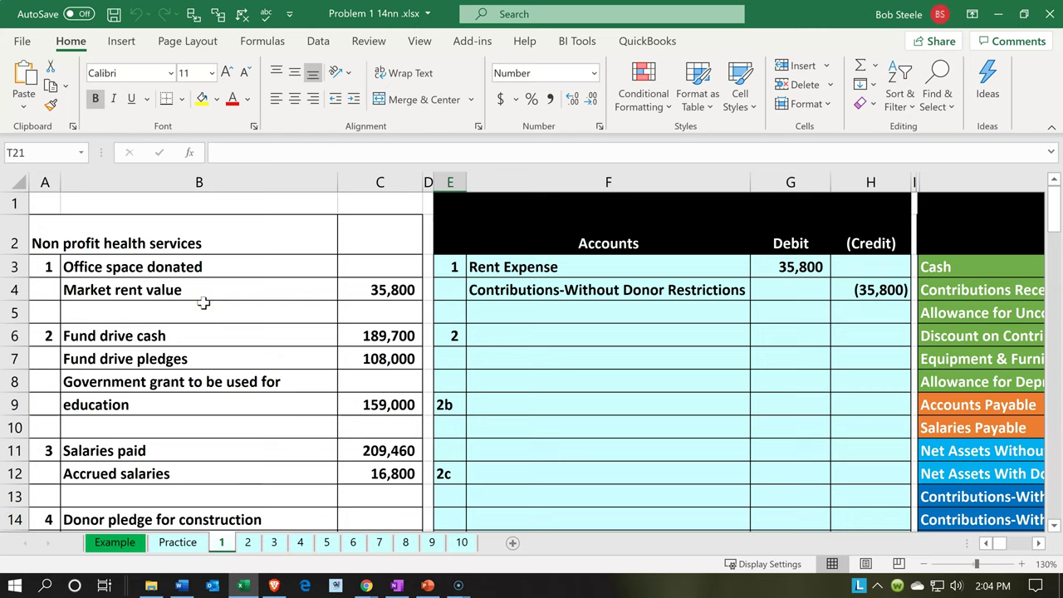
pyautogui.click(554, 306)
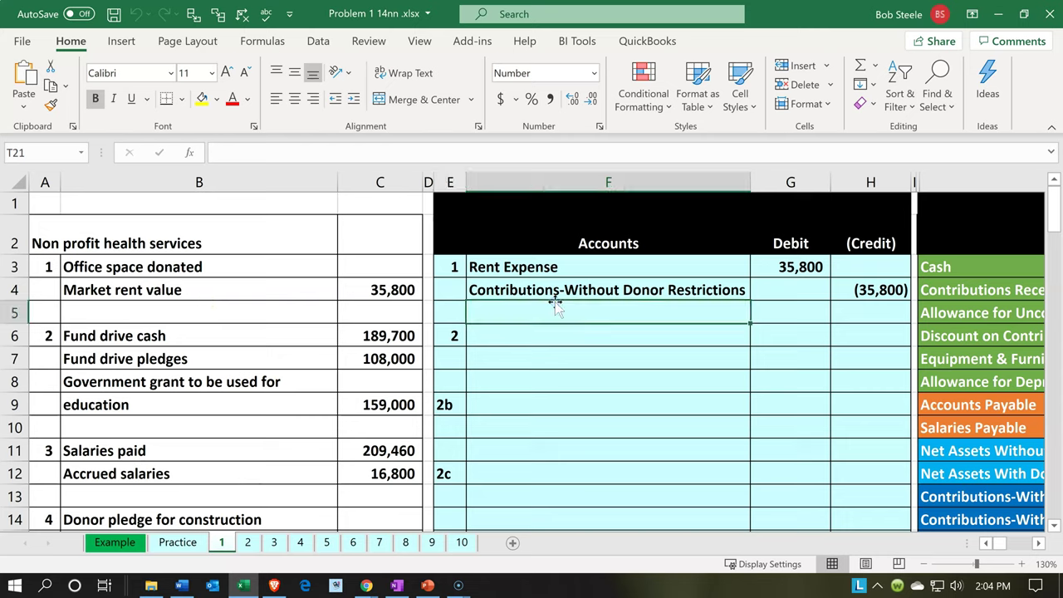
# Examine journal entry 1 on worksheet 1, covering the rent expense debit and the contributions without donor restrictions credit.
pyautogui.press('Right')
pyautogui.press('Right')
pyautogui.press('Right')
pyautogui.press('Right')
pyautogui.press('Right')
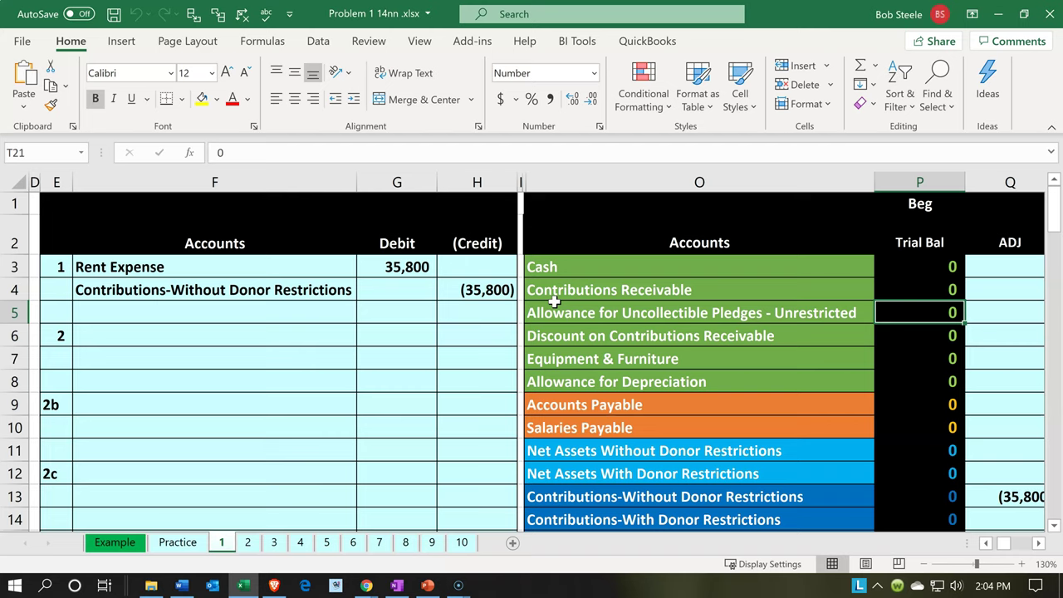
pyautogui.click(554, 303)
pyautogui.moveTo(554, 303); pyautogui.dragTo(250, 290)
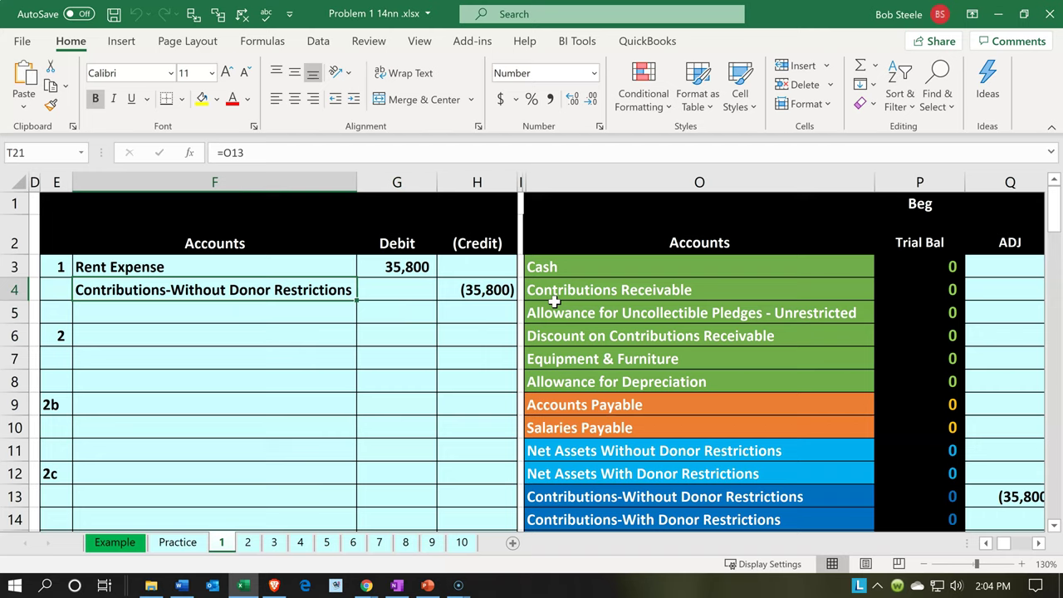
pyautogui.press('Right')
pyautogui.press('Right')
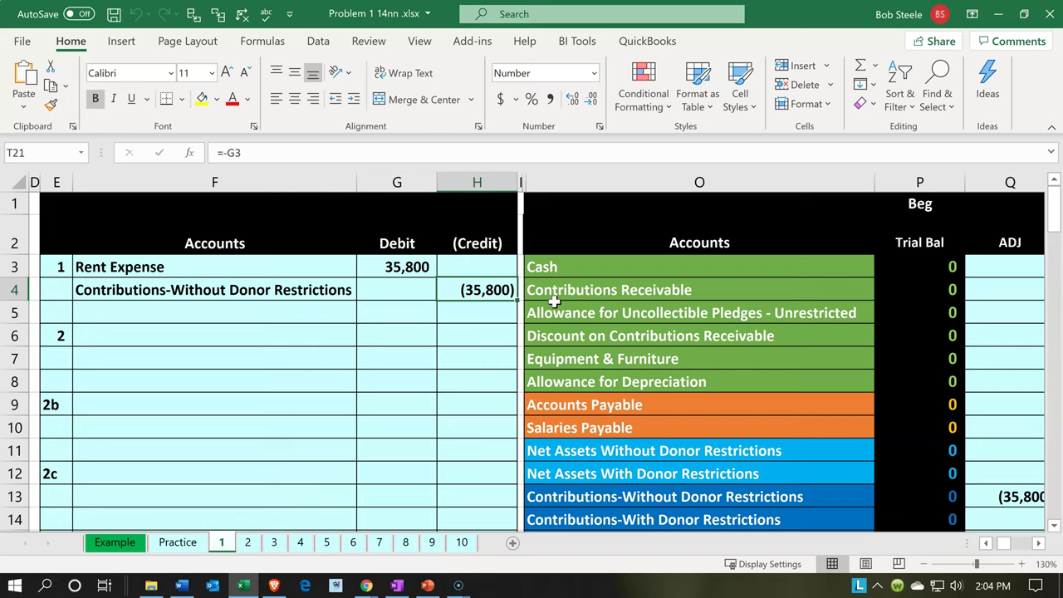
pyautogui.press('Left')
pyautogui.press('Left')
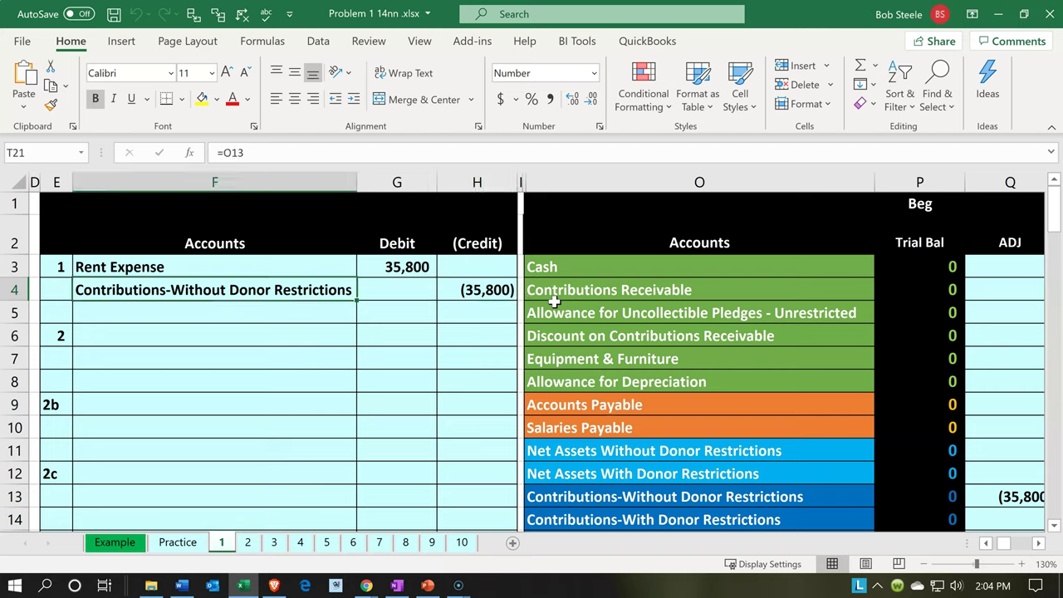
pyautogui.press('Up')
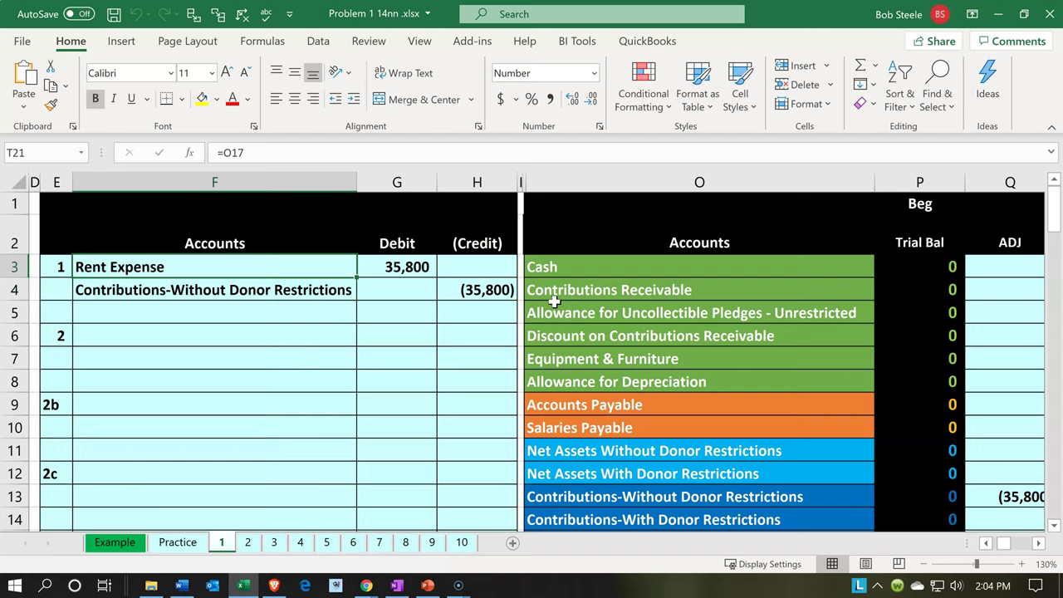
# Examine how entry 1 posts to the Contributions-Without Donor Restrictions row of the trial balance, through its adjustment and ending balance.
pyautogui.press('Down')
pyautogui.press('Down')
pyautogui.press('Down')
pyautogui.press('Down')
pyautogui.press('Right')
pyautogui.press('Right')
pyautogui.press('Right')
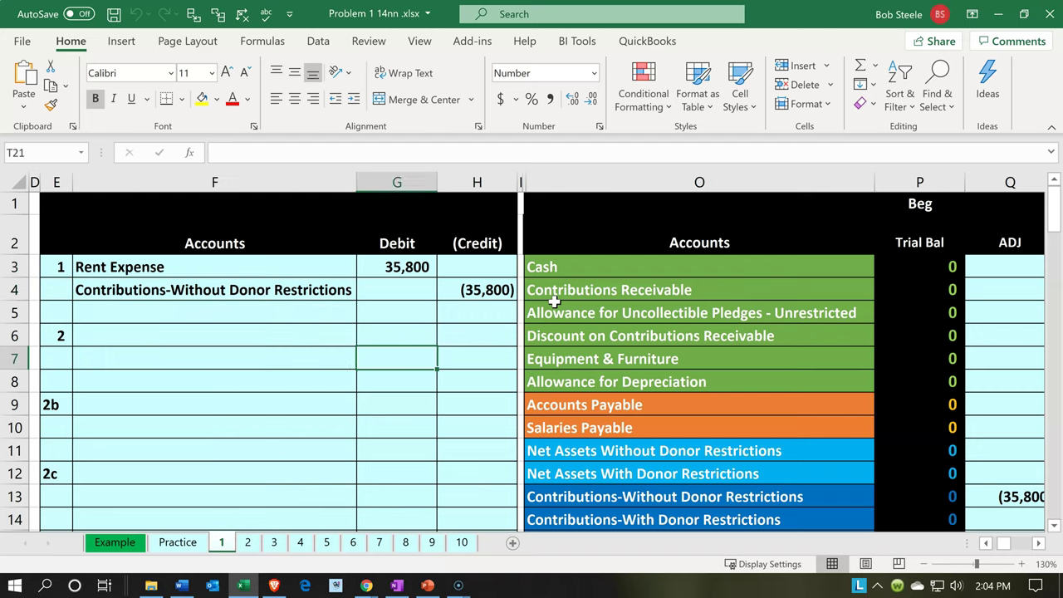
pyautogui.press('Right')
pyautogui.press('Right')
pyautogui.press('Right')
pyautogui.press('Right')
pyautogui.press('Right')
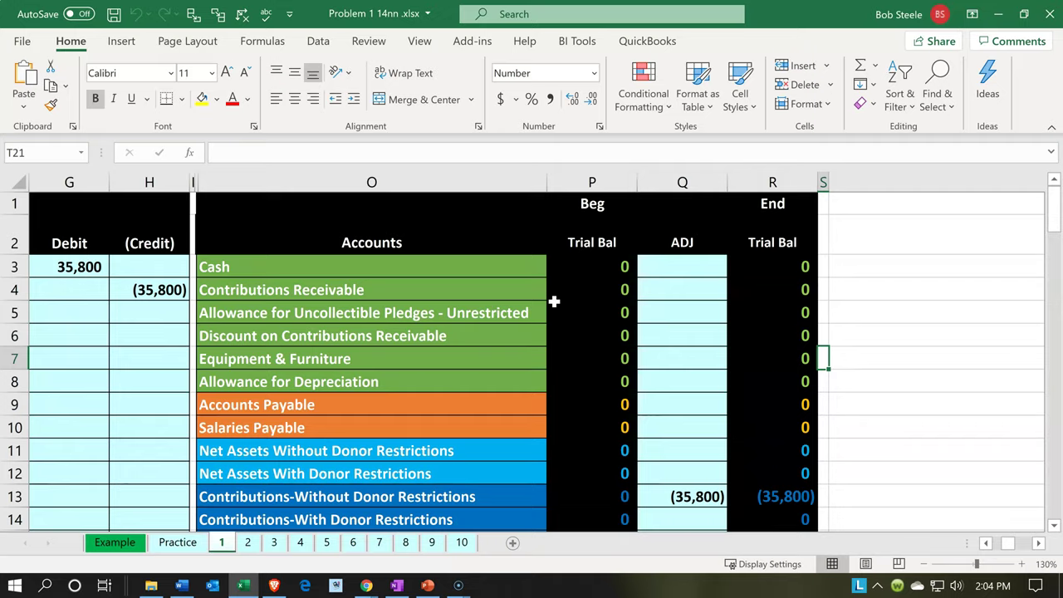
pyautogui.scroll(-2, 554, 302)
pyautogui.click(513, 342)
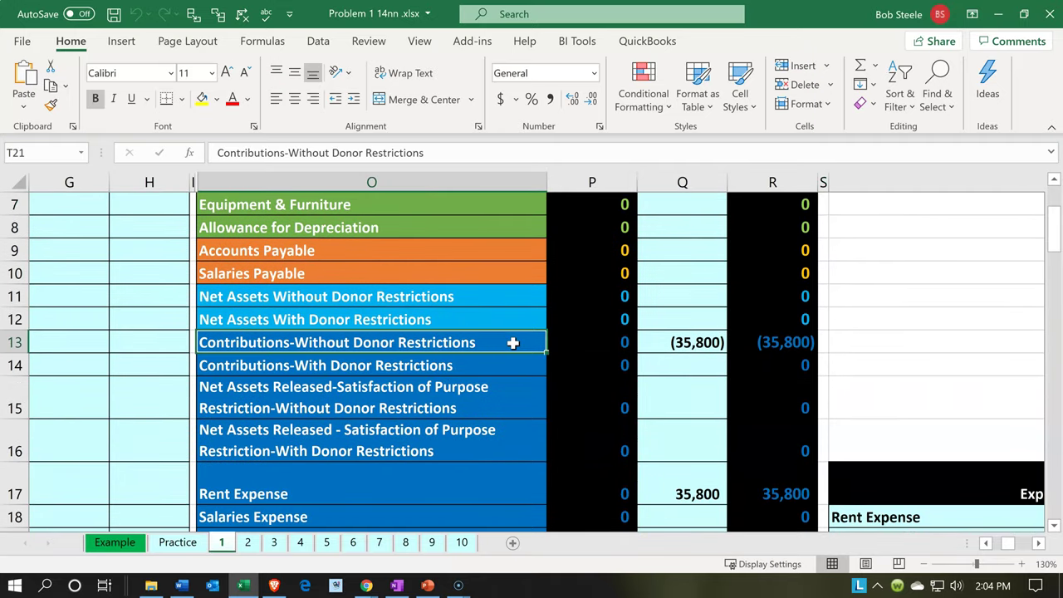
pyautogui.press('Right')
pyautogui.press('Right')
pyautogui.press('Right')
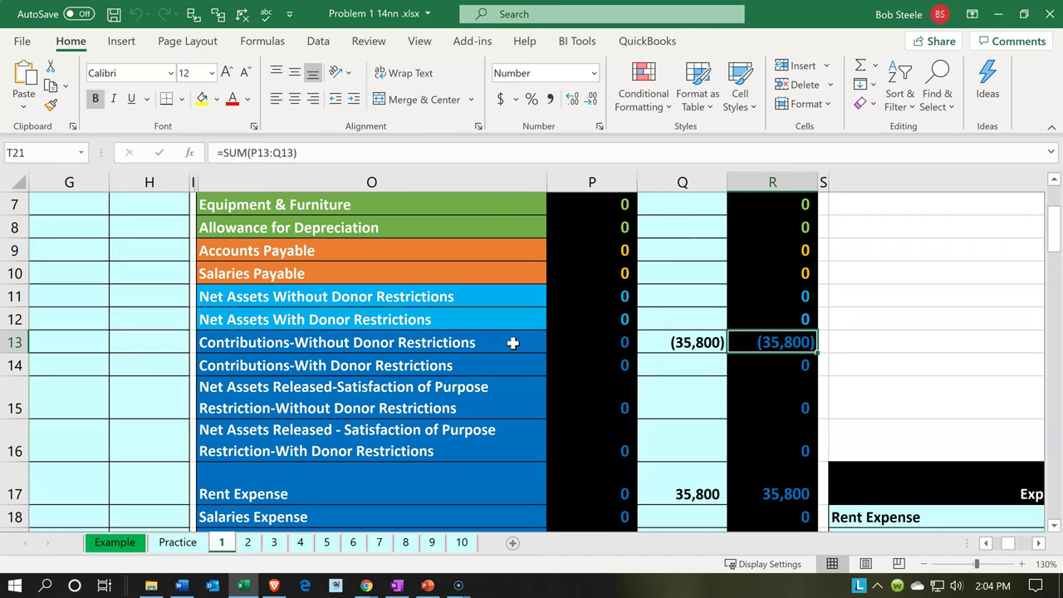
# Examine the adjustment and ending balance in the trial balance's Rent Expense row.
pyautogui.scroll(-1, 514, 342)
pyautogui.click(492, 413)
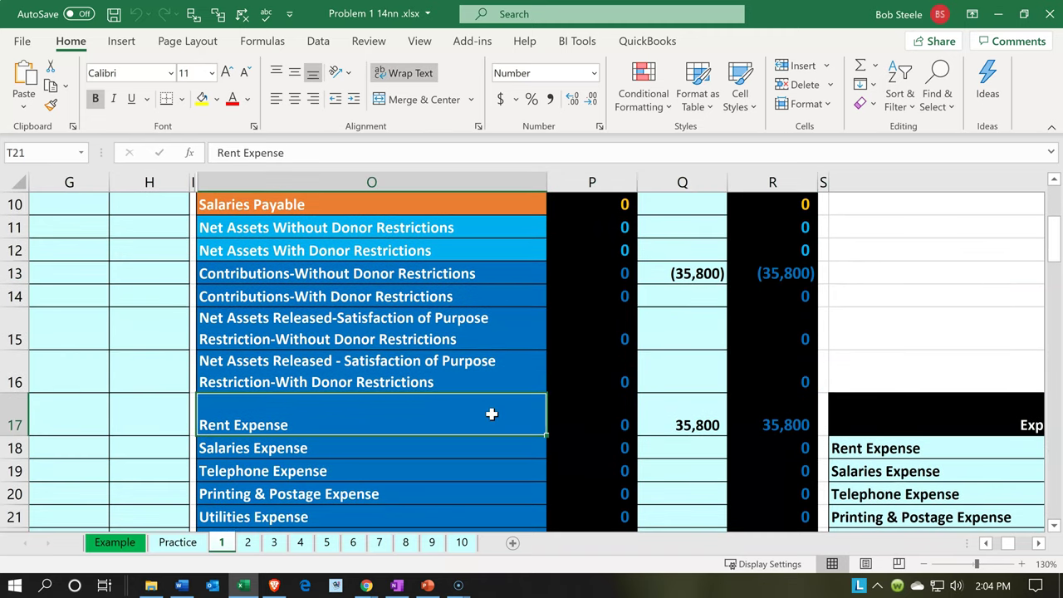
pyautogui.press('Right')
pyautogui.press('Right')
pyautogui.press('Right')
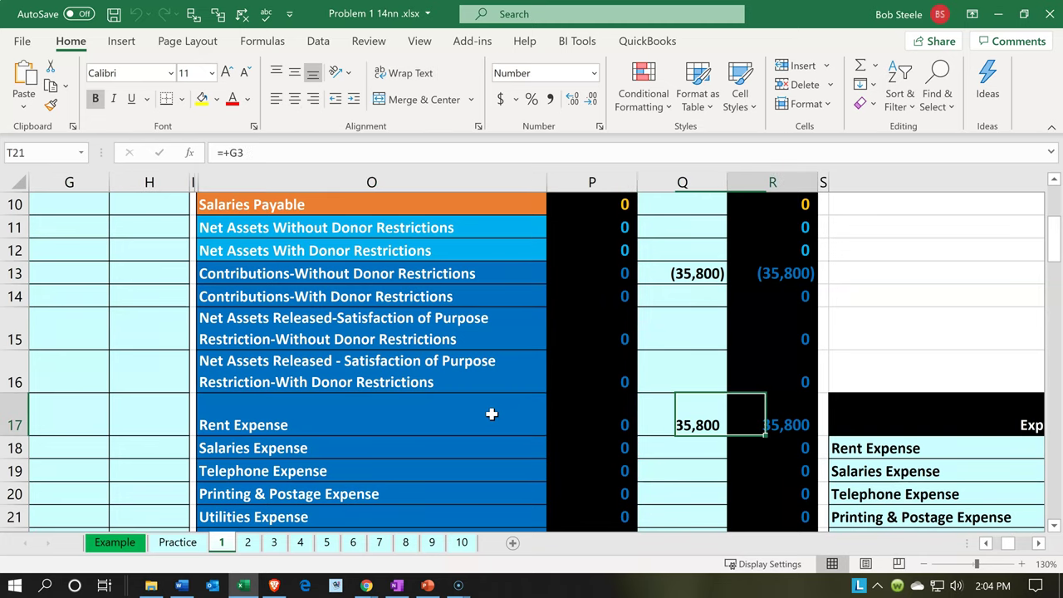
# Inspect the formula behind the ending balance of the Change temp accounts row without changing it.
pyautogui.scroll(-3, 491, 413)
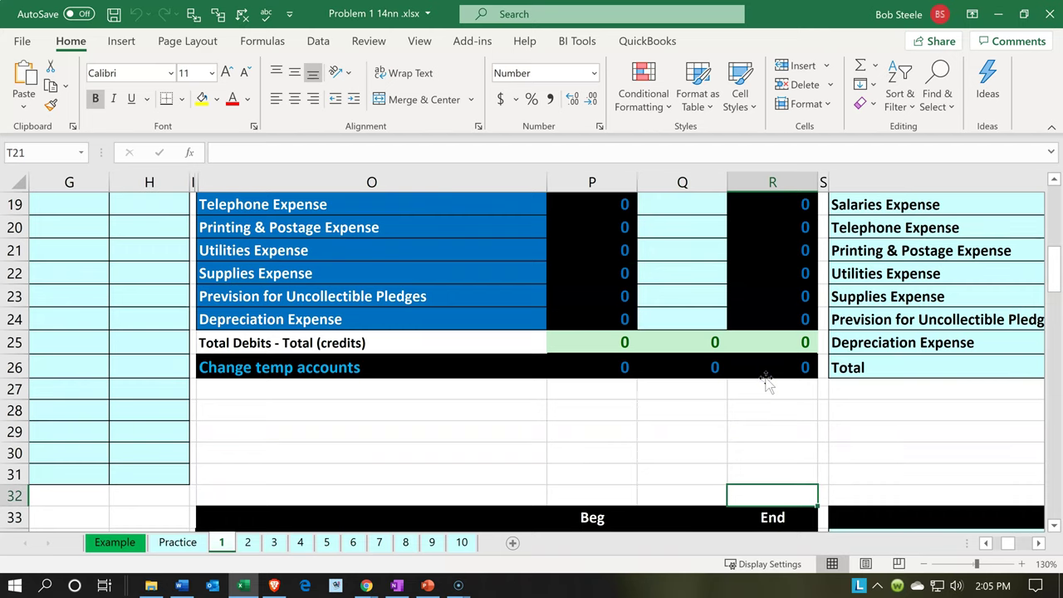
pyautogui.click(760, 374)
pyautogui.press('F2')
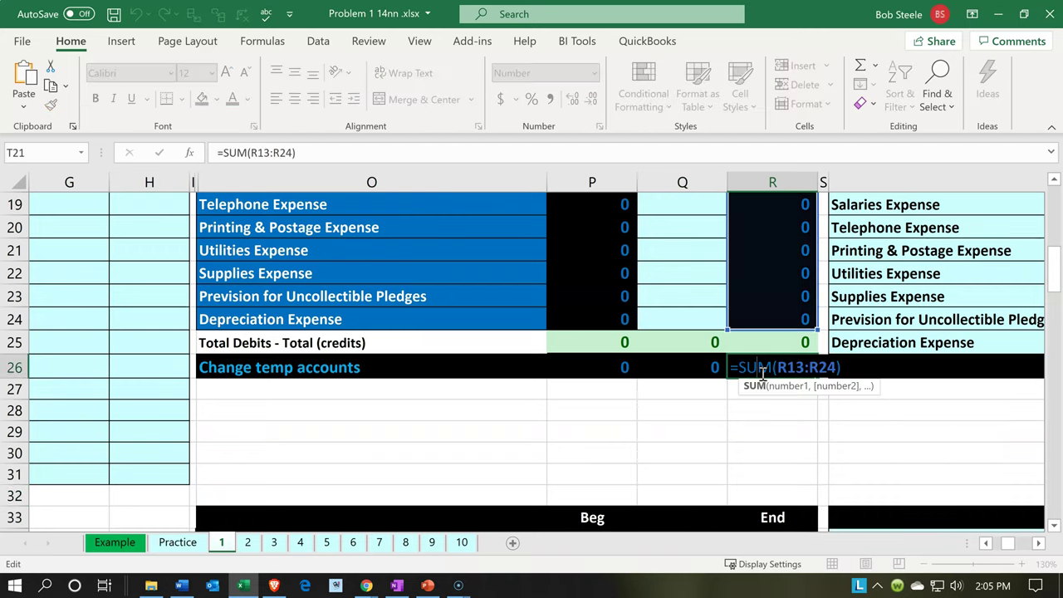
pyautogui.press('Return')
pyautogui.scroll(3, 761, 374)
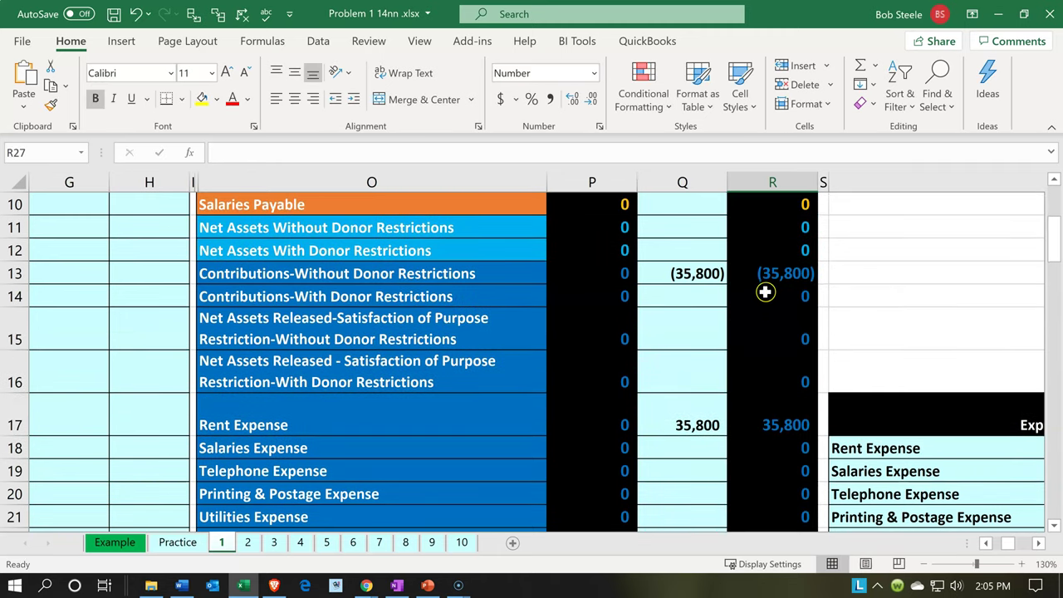
# Compare the ending balances of Contributions-Without Donor Restrictions and Rent Expense in the trial balance.
pyautogui.click(761, 282)
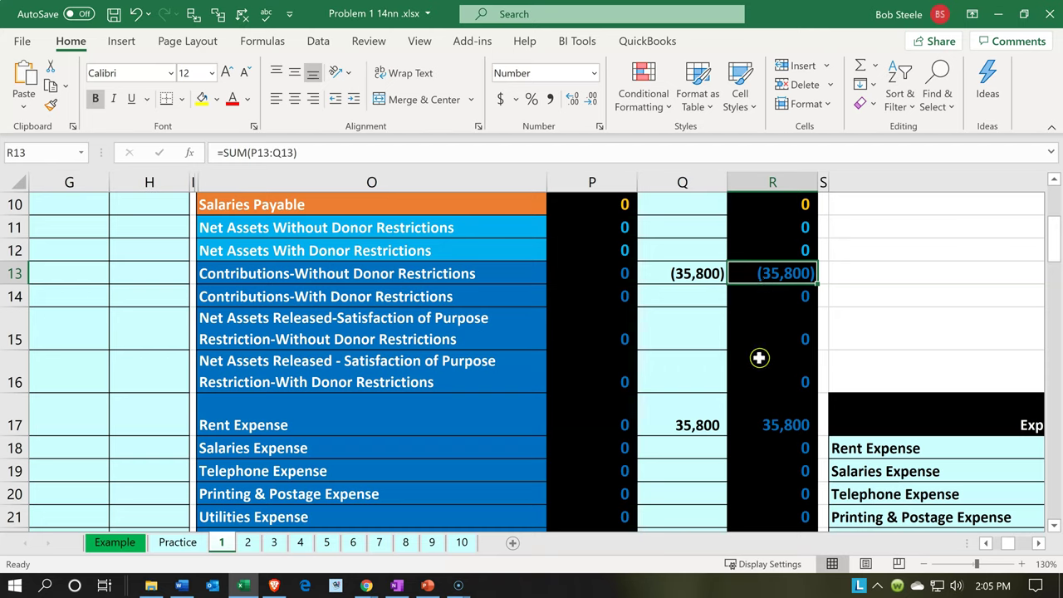
pyautogui.click(769, 424)
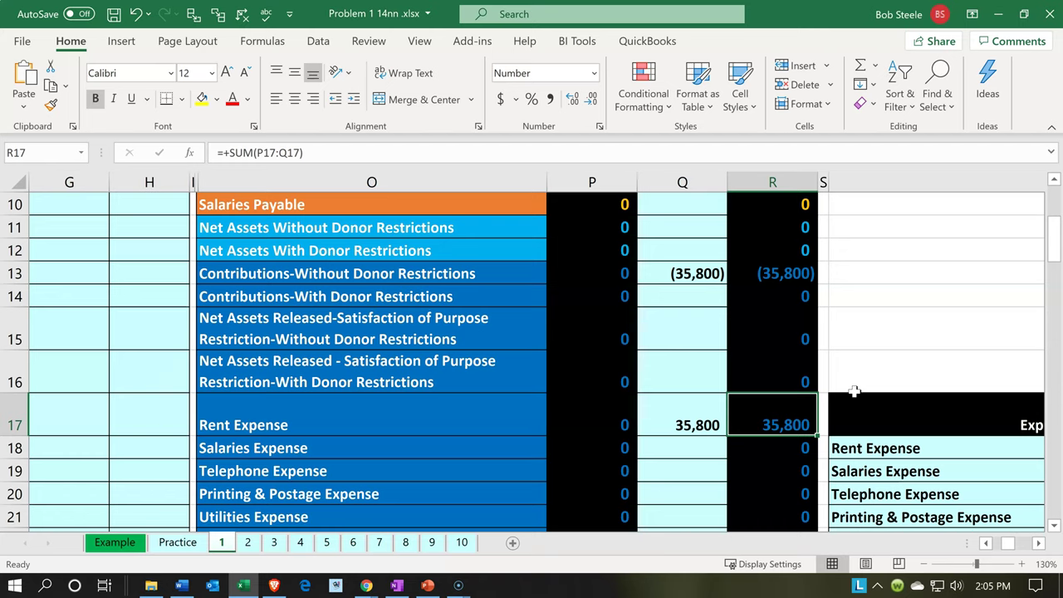
pyautogui.press('Up')
pyautogui.press('Up')
pyautogui.press('Up')
pyautogui.press('Up')
pyautogui.press('Up')
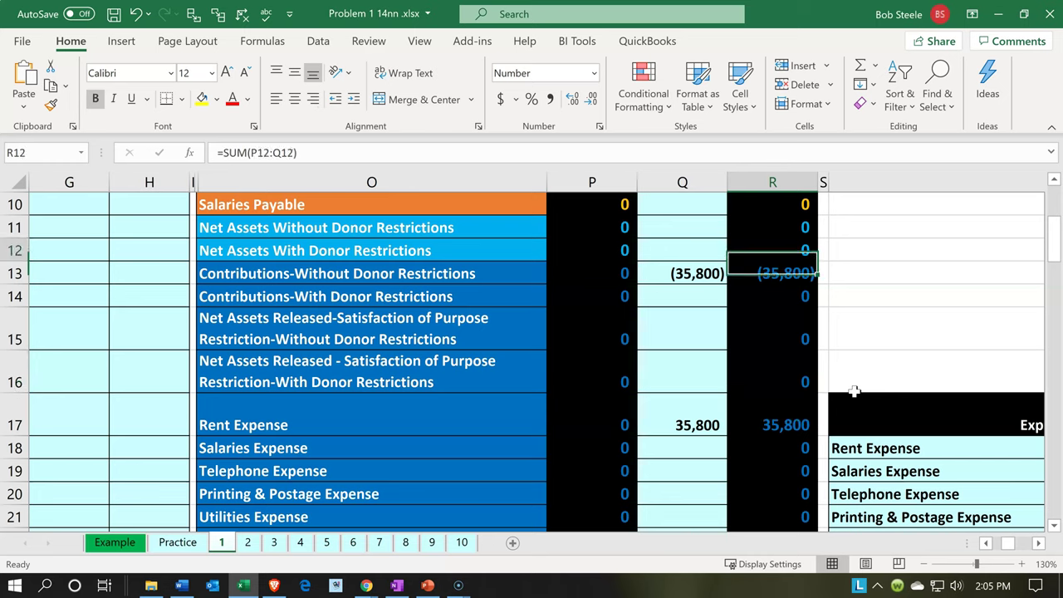
pyautogui.press('Down')
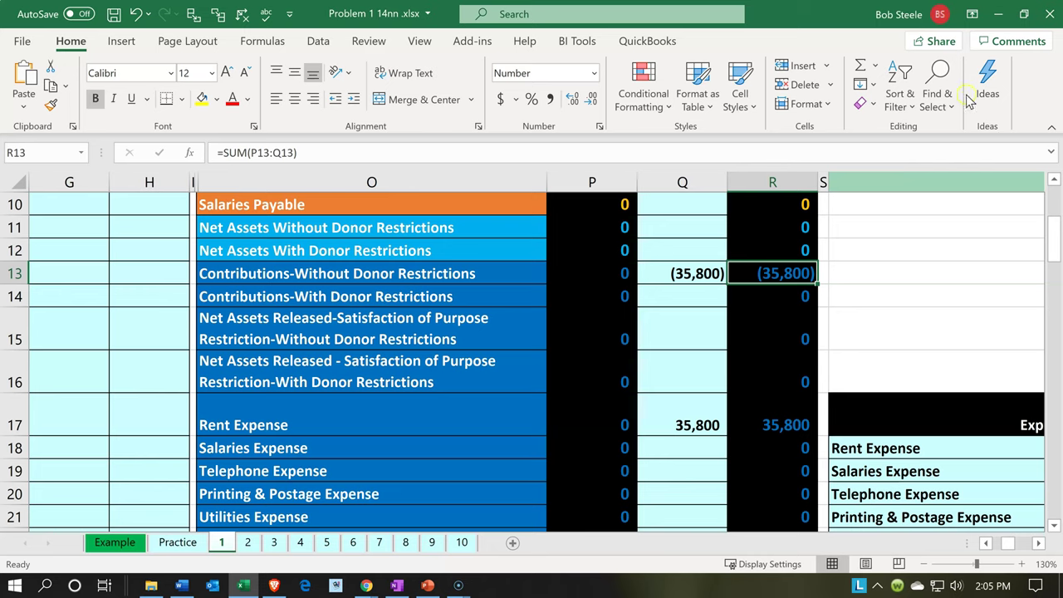
# Switch to Aplos in the browser and start a new contribution from the donations area's contributions list.
pyautogui.click(1000, 15)
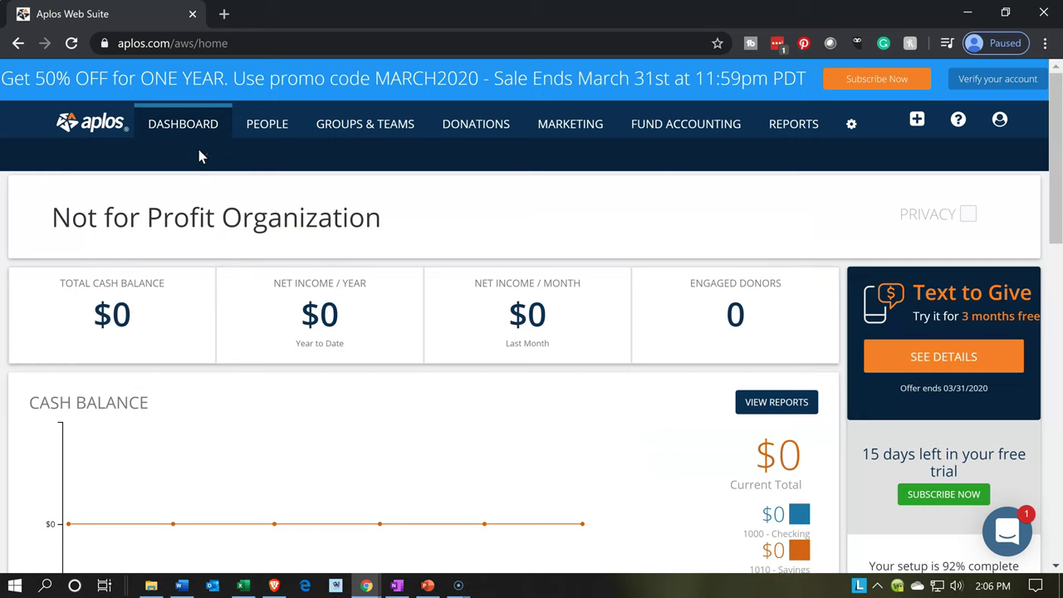
pyautogui.click(463, 121)
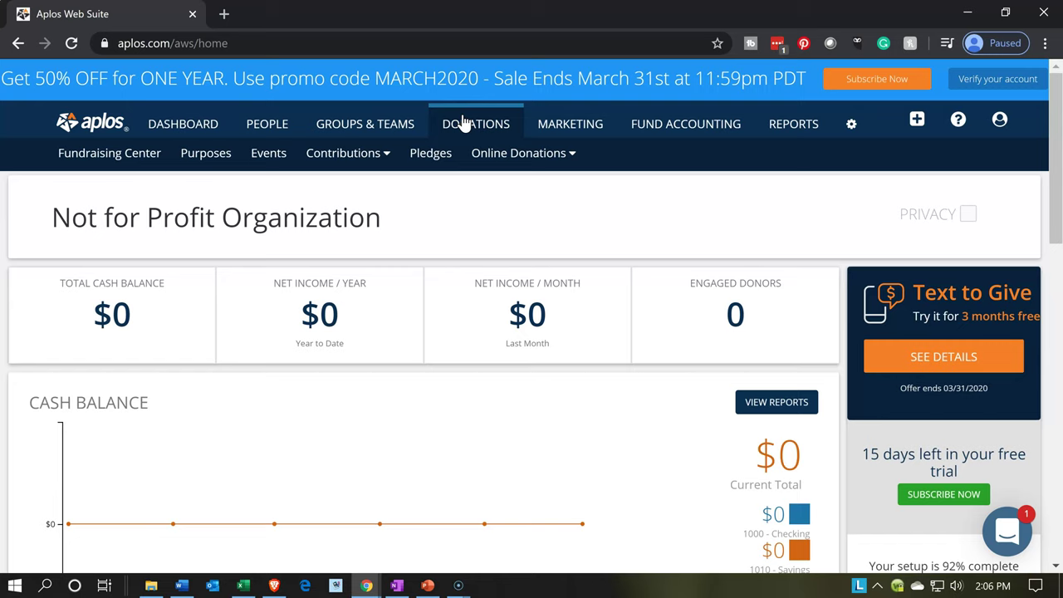
pyautogui.click(196, 159)
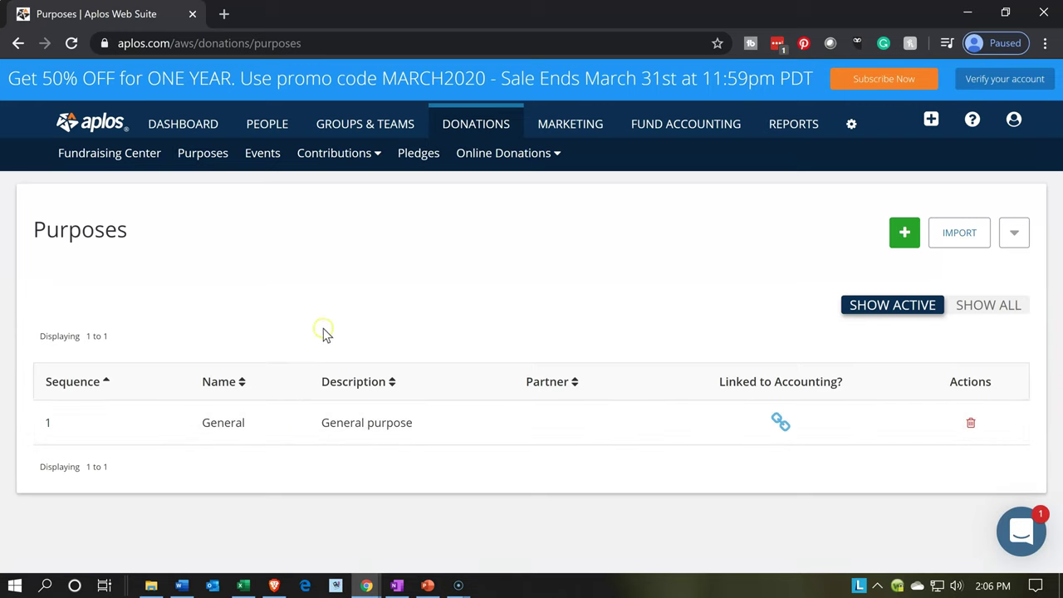
pyautogui.click(369, 158)
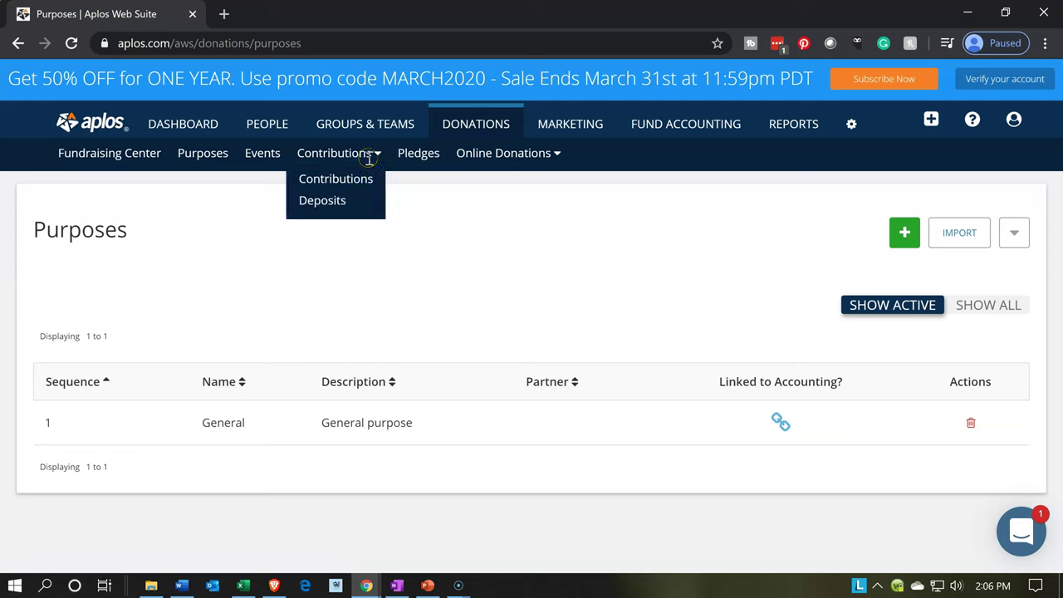
pyautogui.click(366, 180)
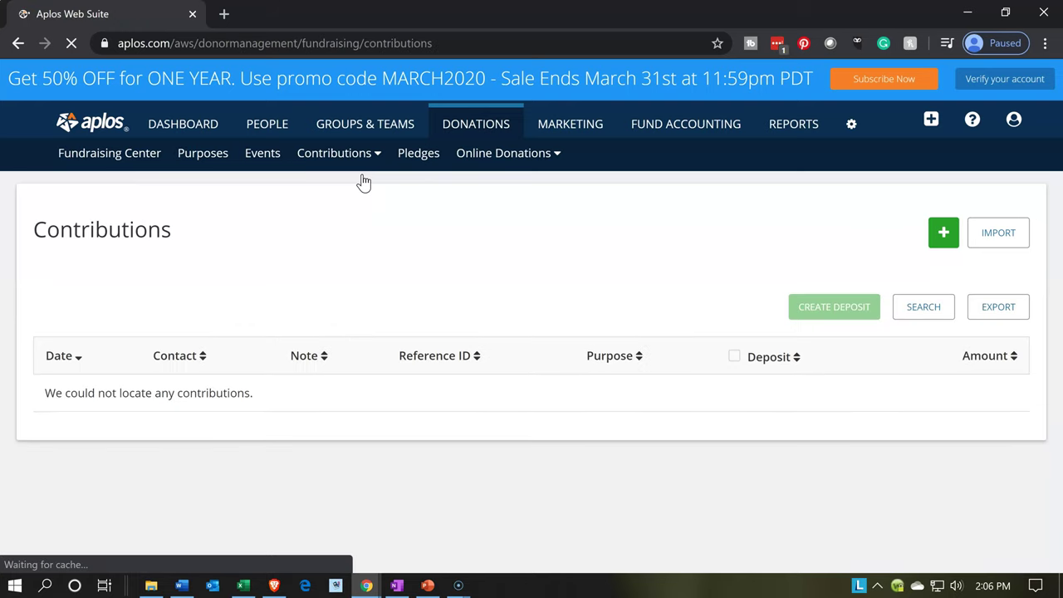
pyautogui.click(498, 217)
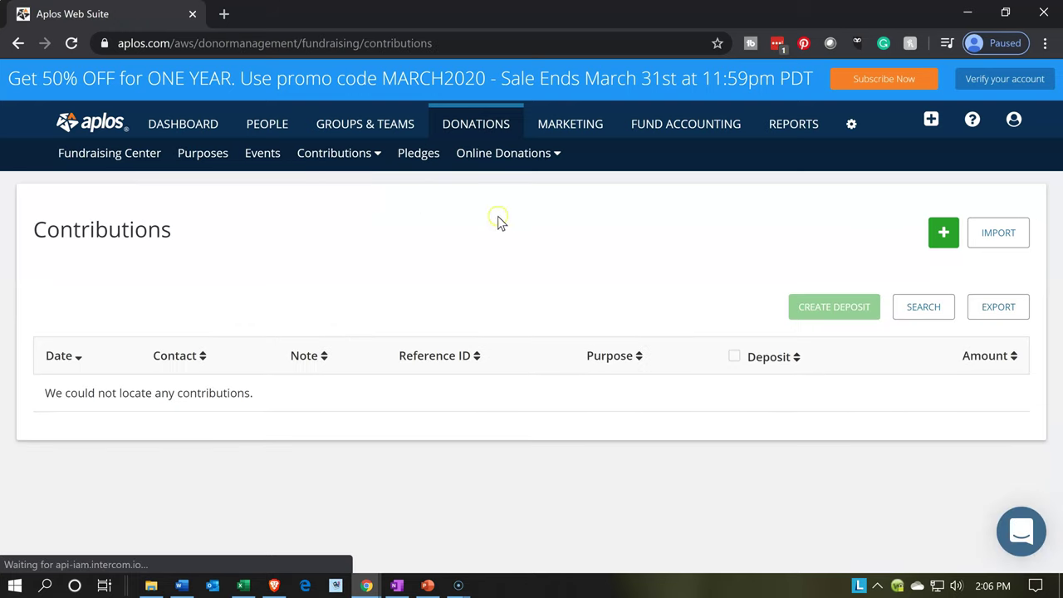
pyautogui.click(939, 249)
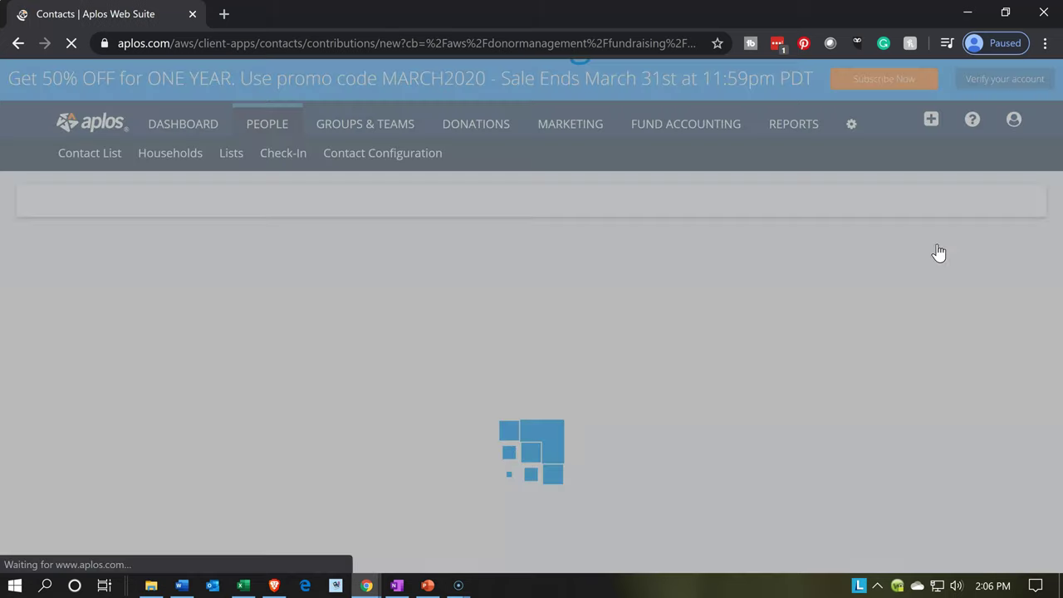
pyautogui.click(569, 362)
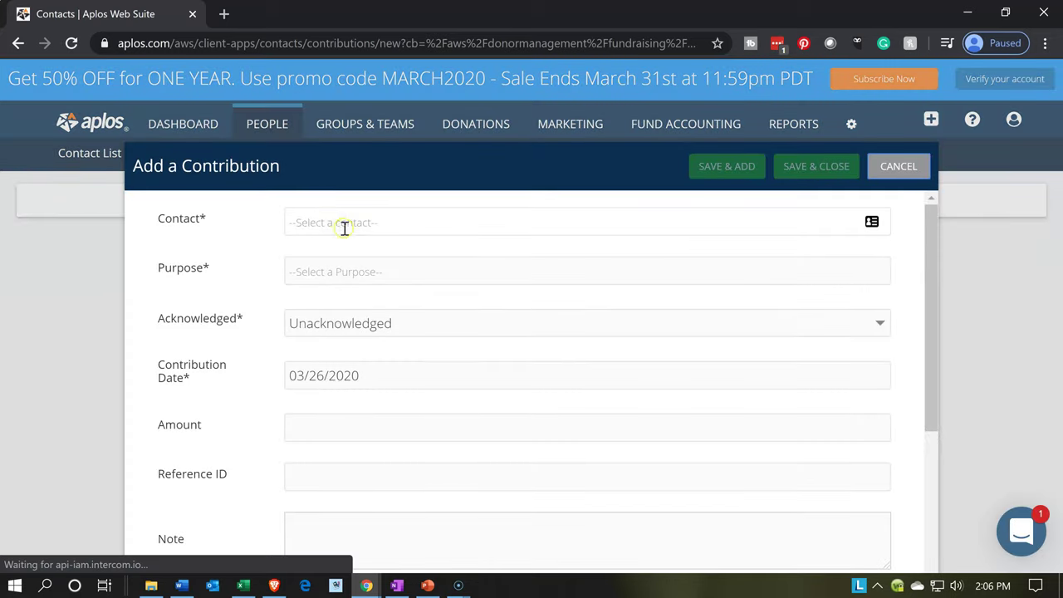
# Set the contribution's contact to Donor 1, adding it as a new contact.
pyautogui.click(336, 220)
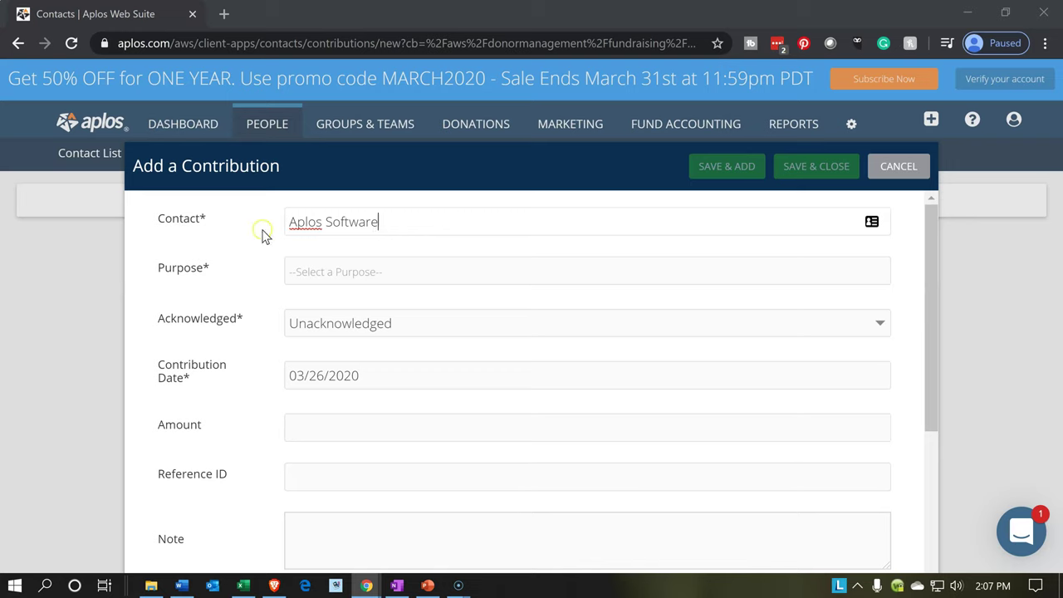
pyautogui.click(261, 234)
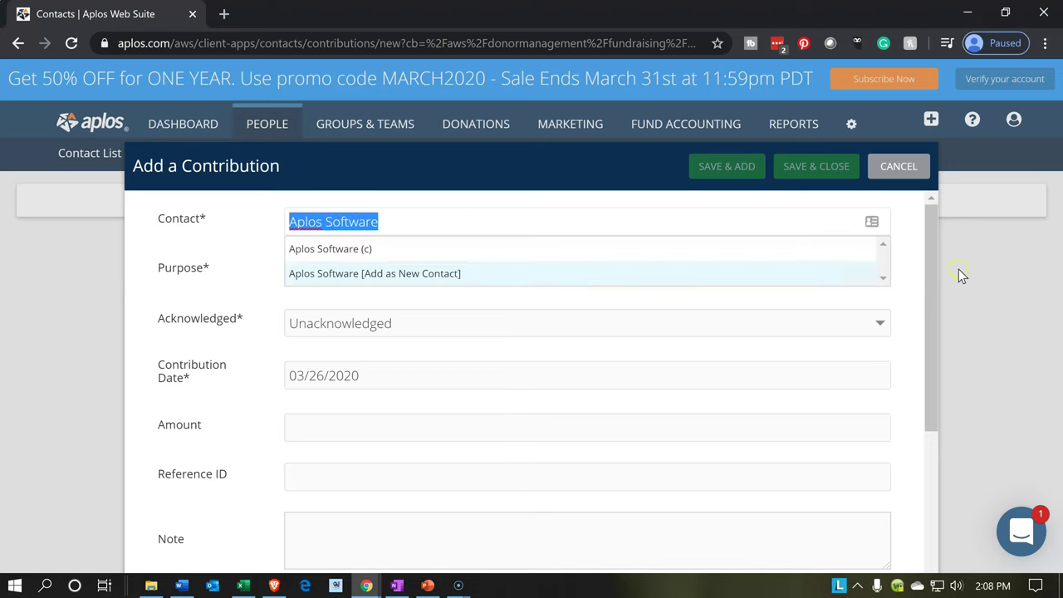
pyautogui.click(208, 203)
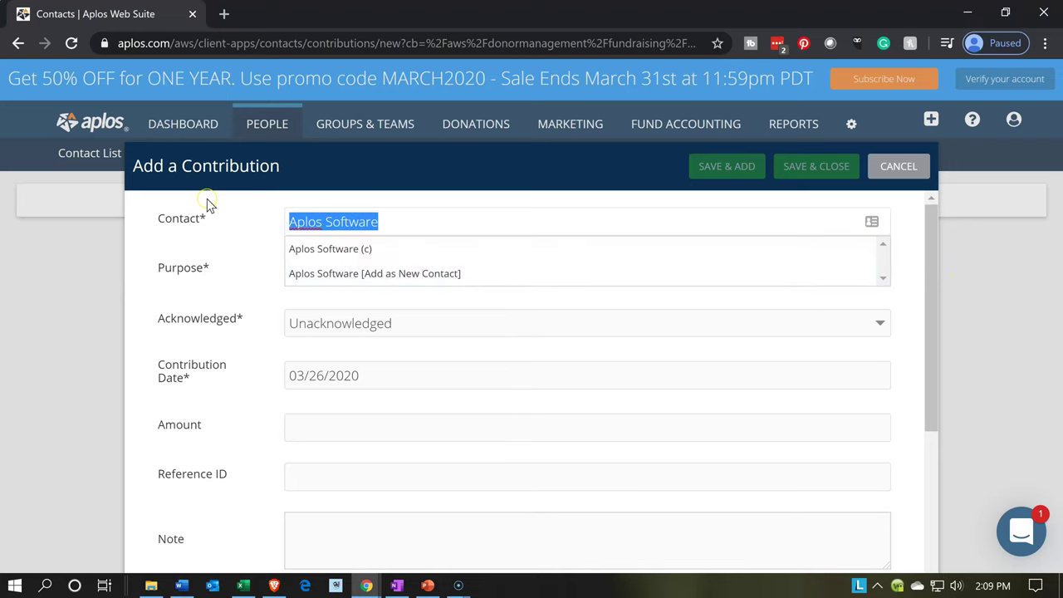
pyautogui.write('Don')
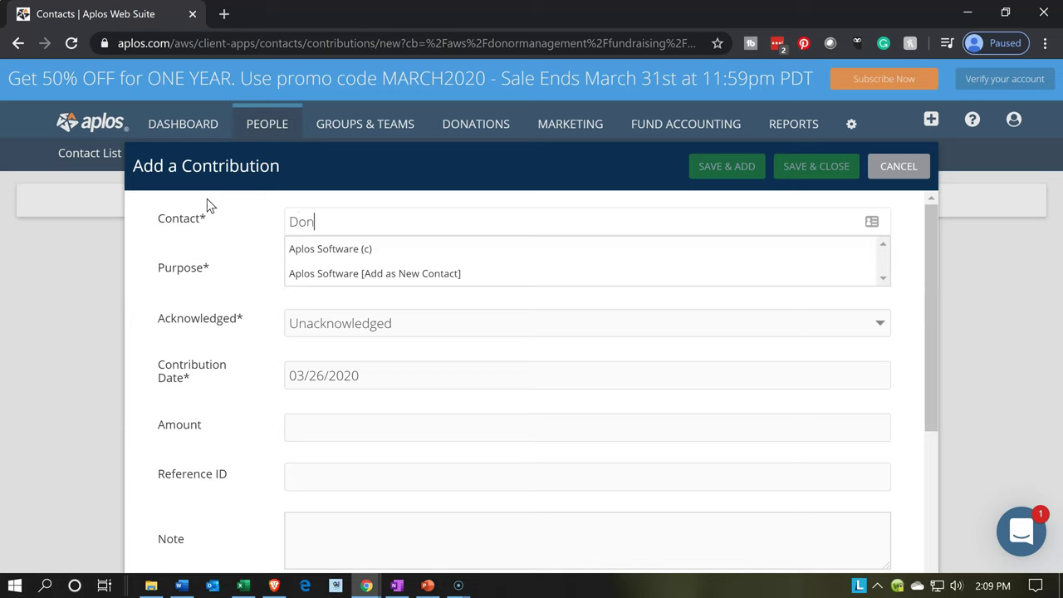
pyautogui.write('or 1')
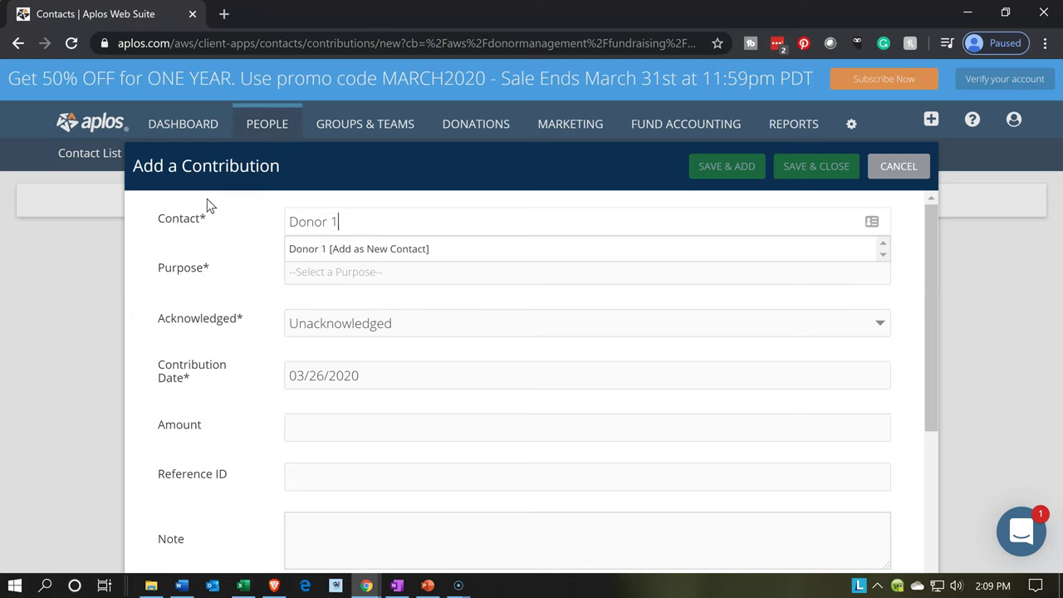
pyautogui.click(316, 249)
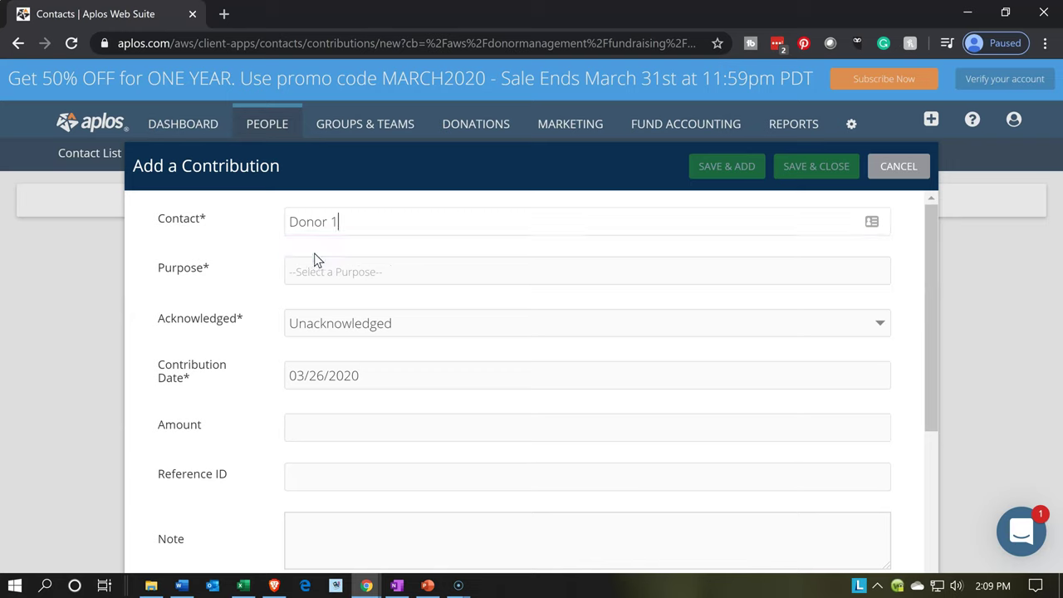
# Select General as the contribution's purpose and choose Unacknowledged as its acknowledgement status.
pyautogui.click(316, 260)
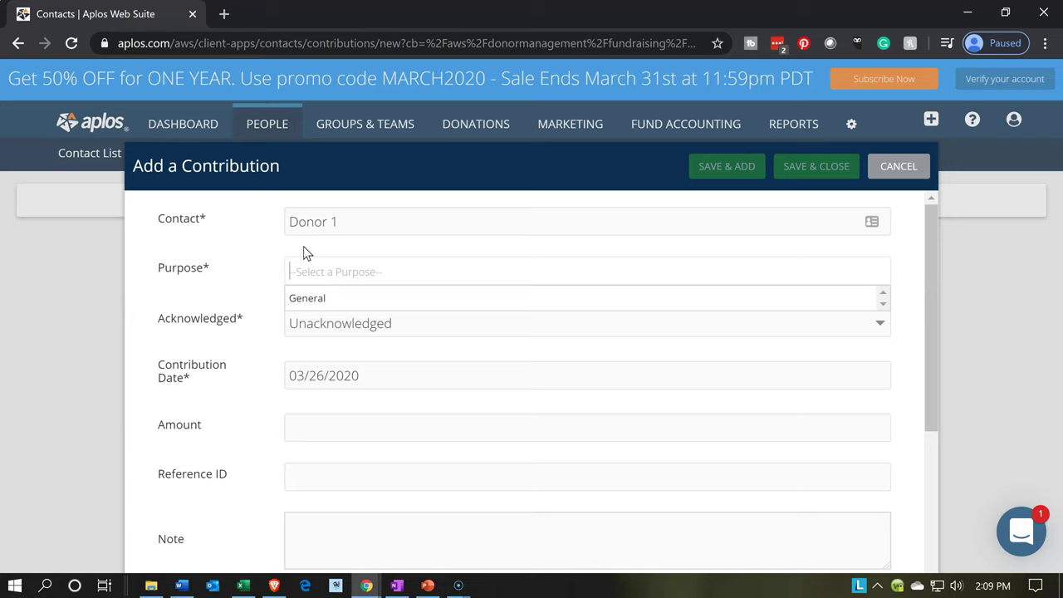
pyautogui.click(256, 259)
pyautogui.click(258, 259)
pyautogui.click(313, 296)
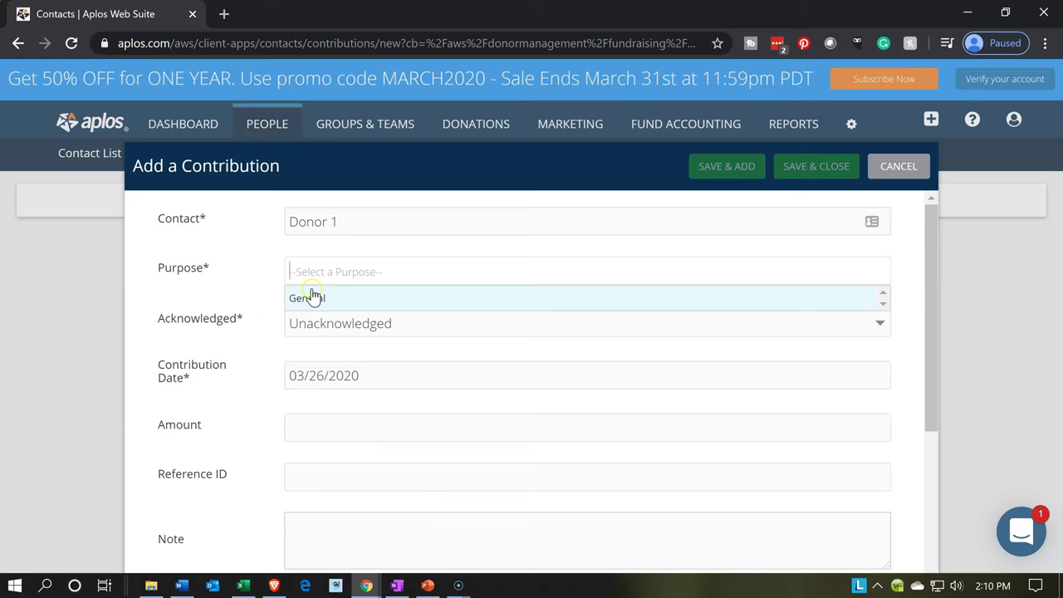
pyautogui.click(315, 297)
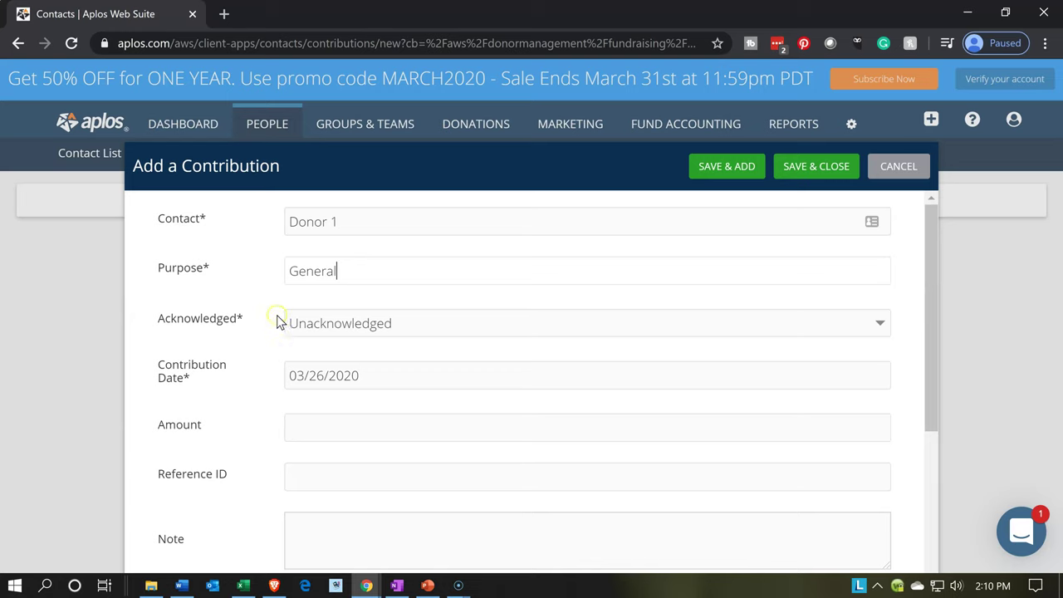
pyautogui.click(316, 323)
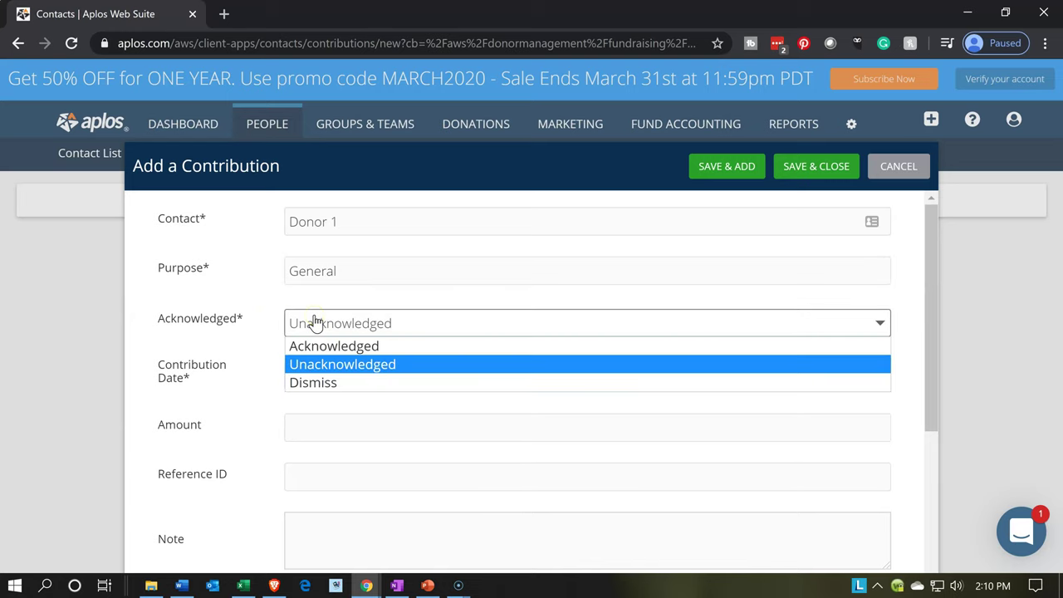
pyautogui.click(326, 366)
pyautogui.click(273, 374)
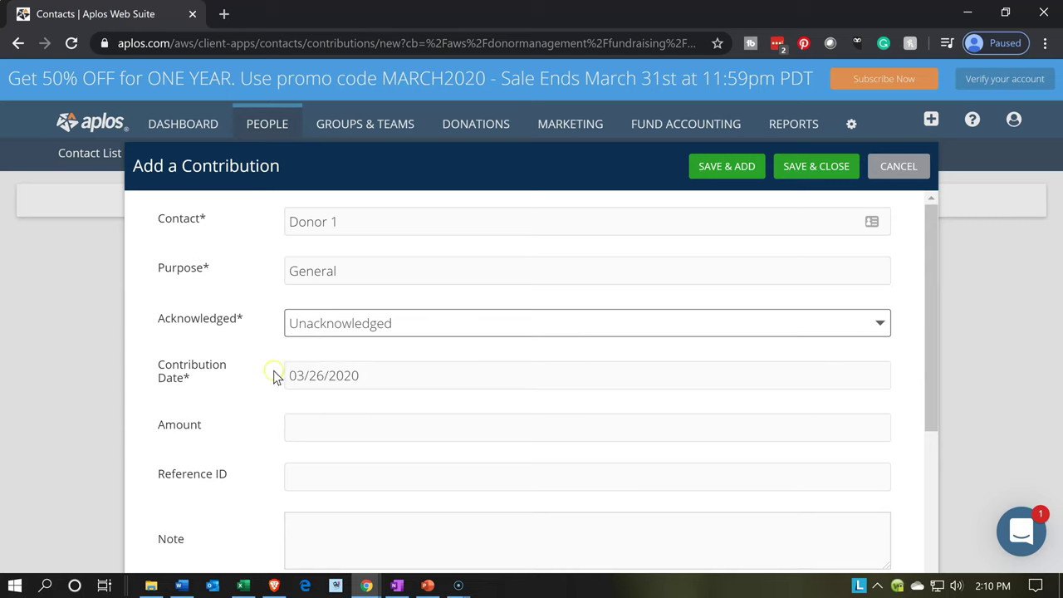
# Set the contribution date to 01/01/2020.
pyautogui.scroll(-1, 274, 378)
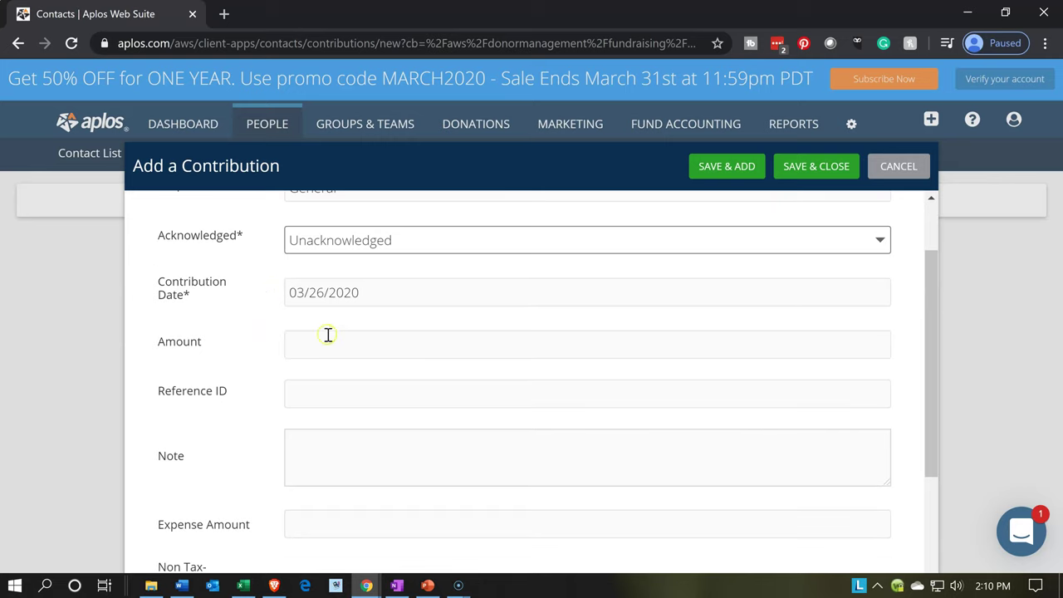
pyautogui.click(350, 296)
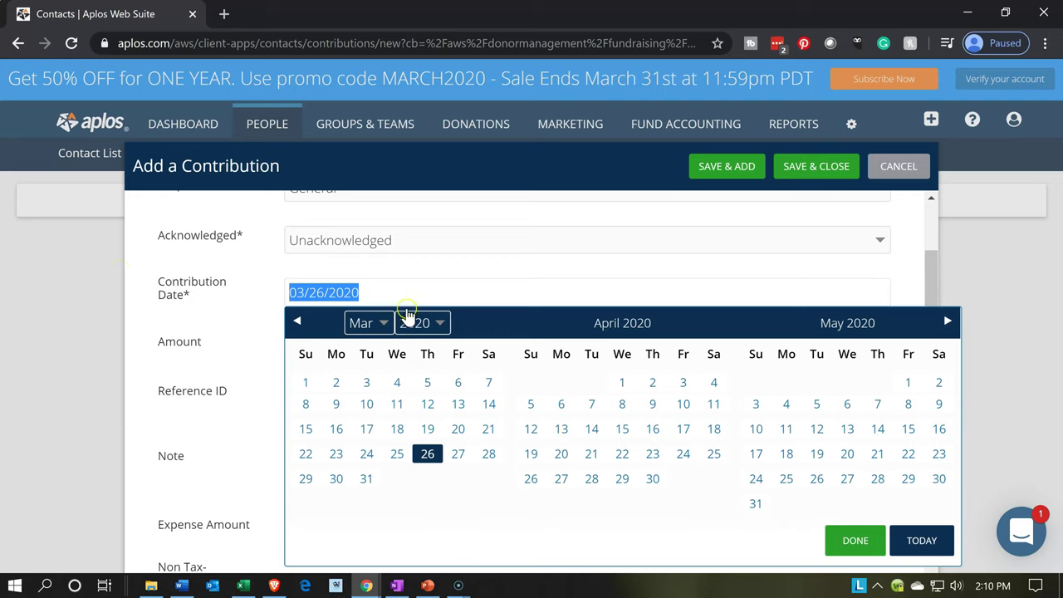
pyautogui.click(383, 322)
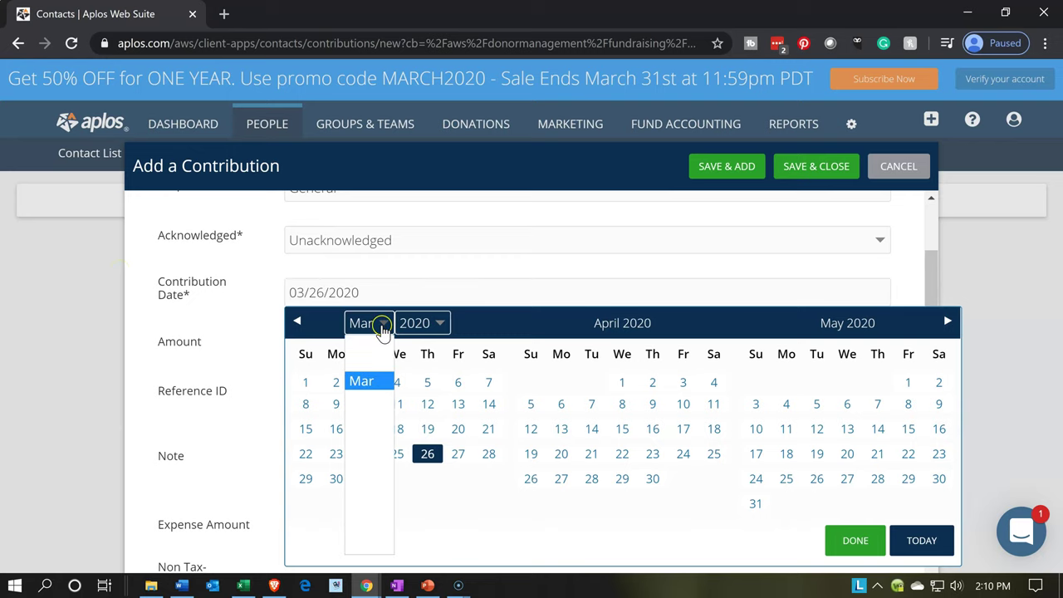
pyautogui.click(382, 324)
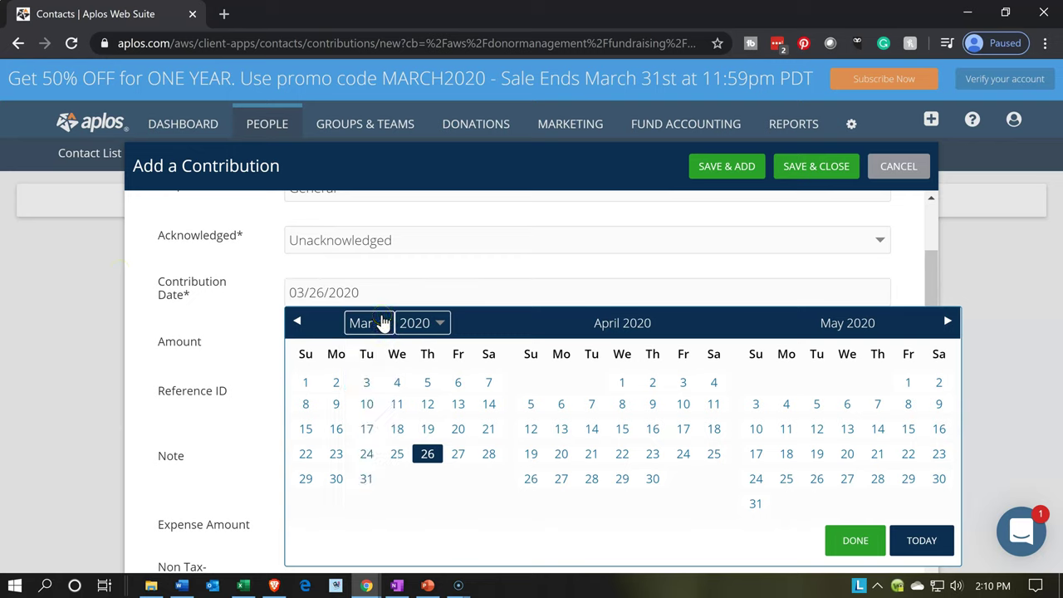
pyautogui.doubleClick(297, 320)
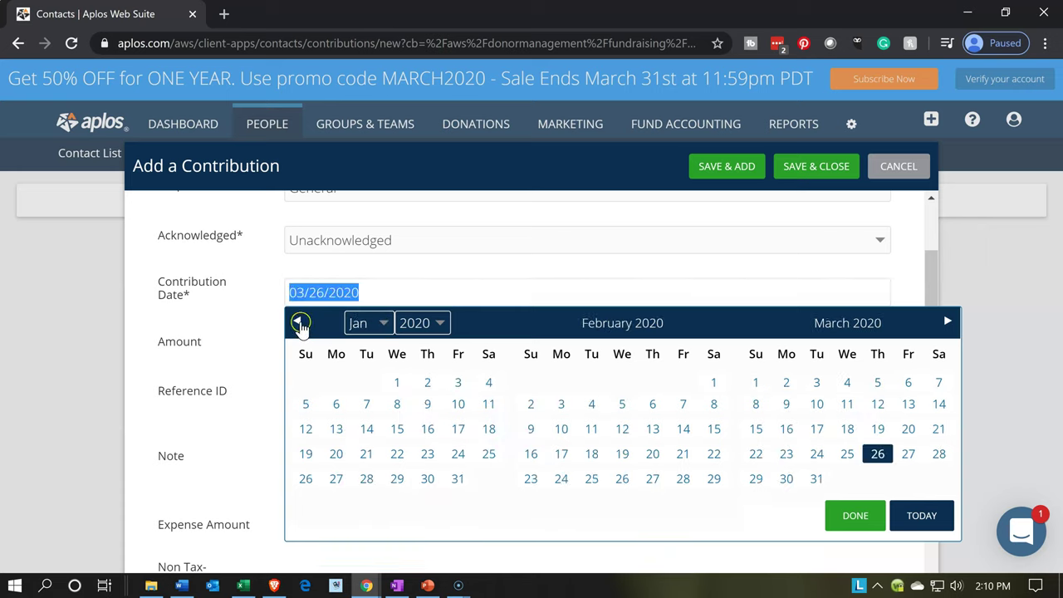
pyautogui.click(411, 388)
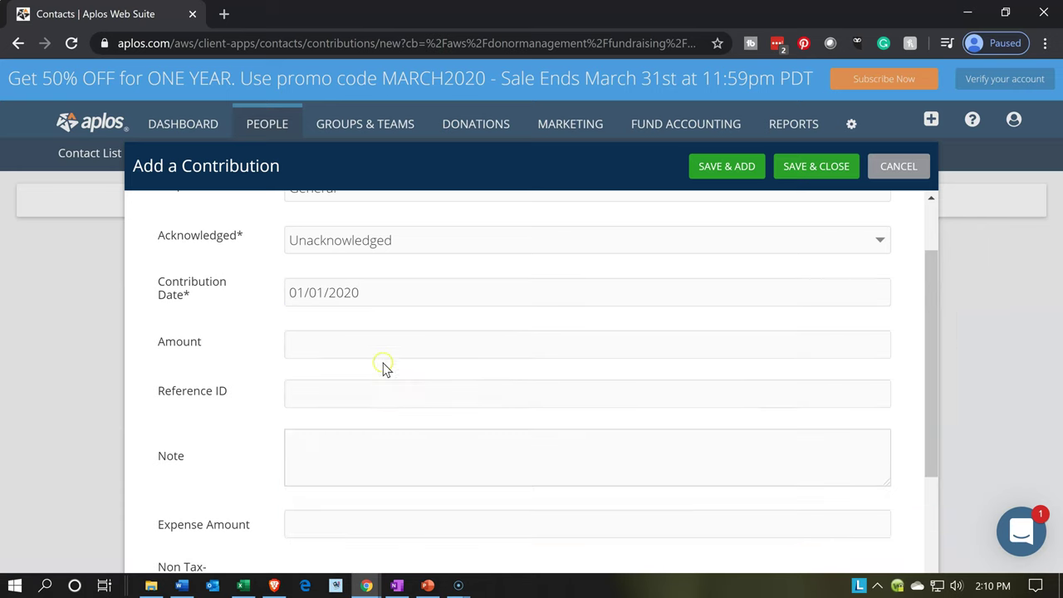
# Enter 35,800 as the contribution amount and check it against the trial balance in the Excel worksheet.
pyautogui.click(323, 339)
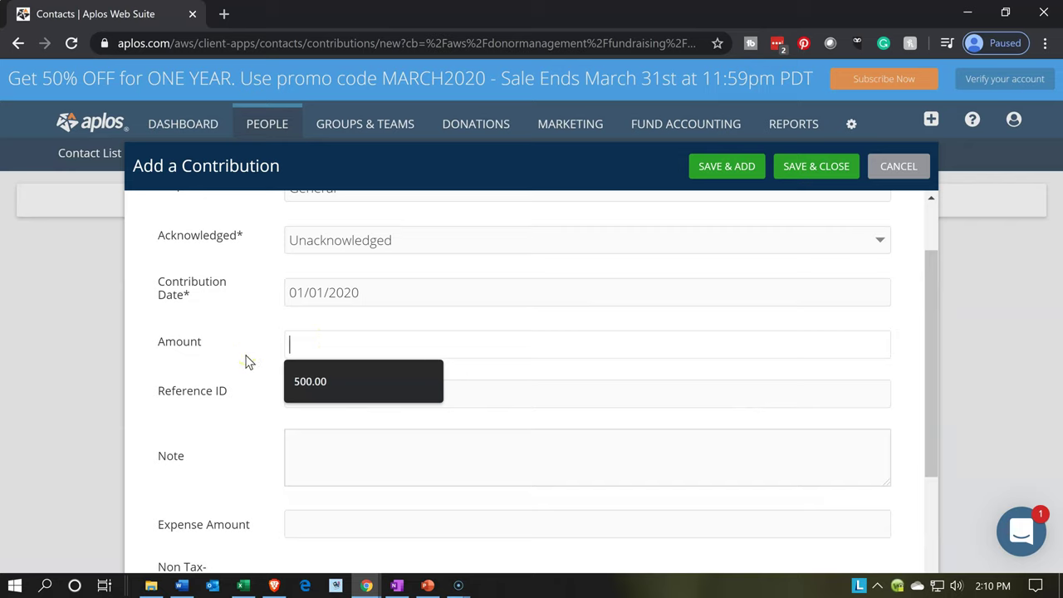
pyautogui.write('35800')
pyautogui.press('Tab')
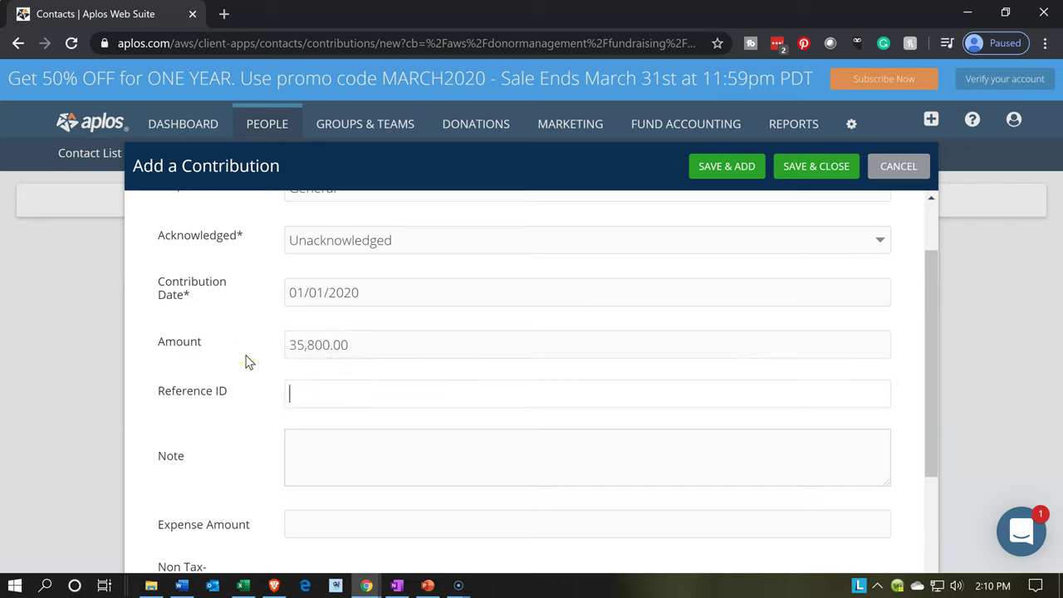
pyautogui.click(242, 585)
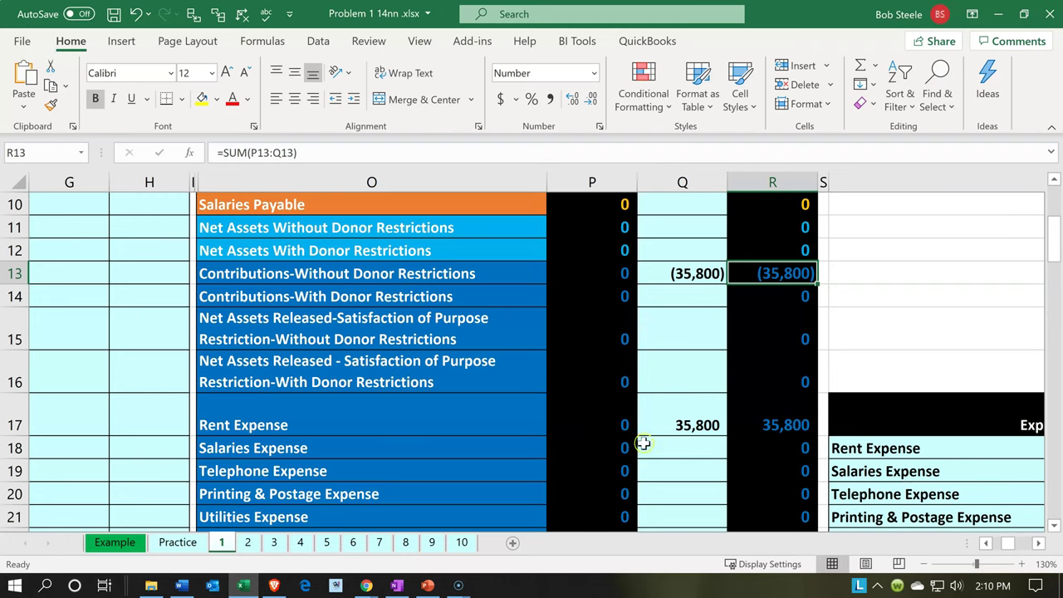
pyautogui.click(241, 586)
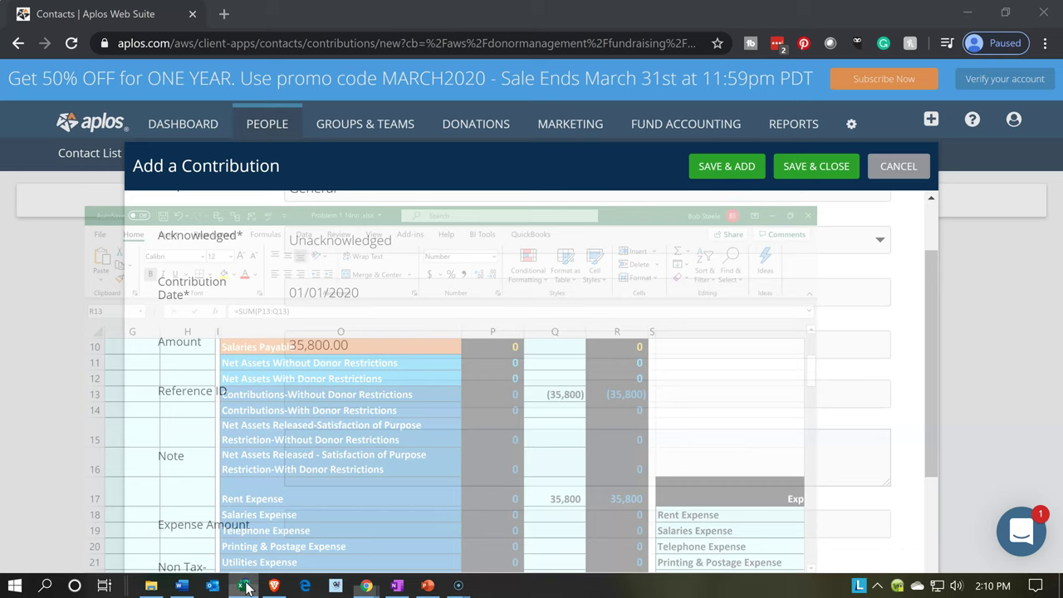
# Add the note "Rental property donated" to the contribution, correcting its misspelled word with the suggested spelling.
pyautogui.scroll(-1, 304, 425)
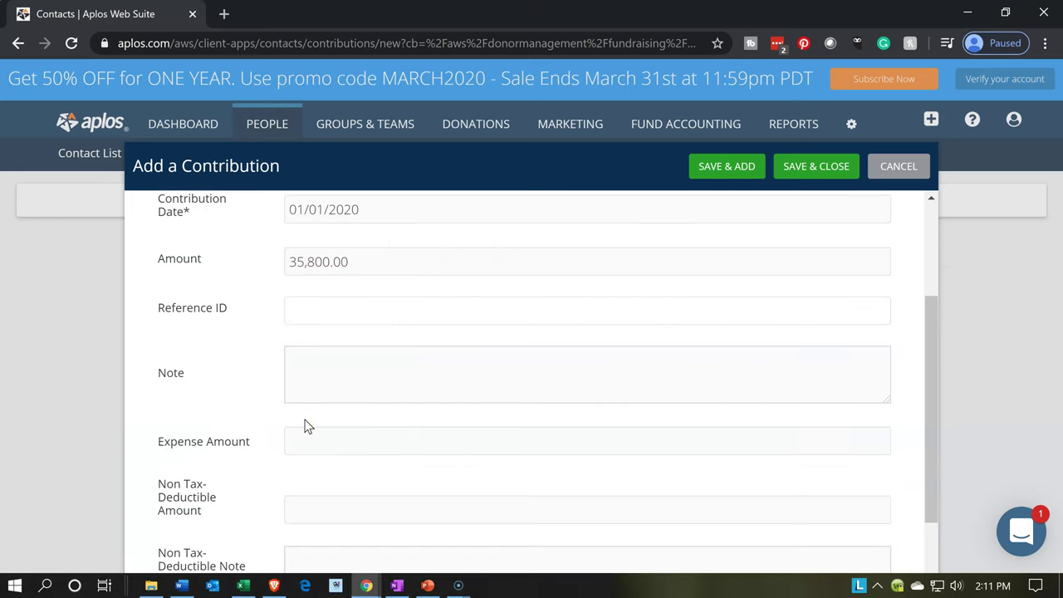
pyautogui.click(325, 396)
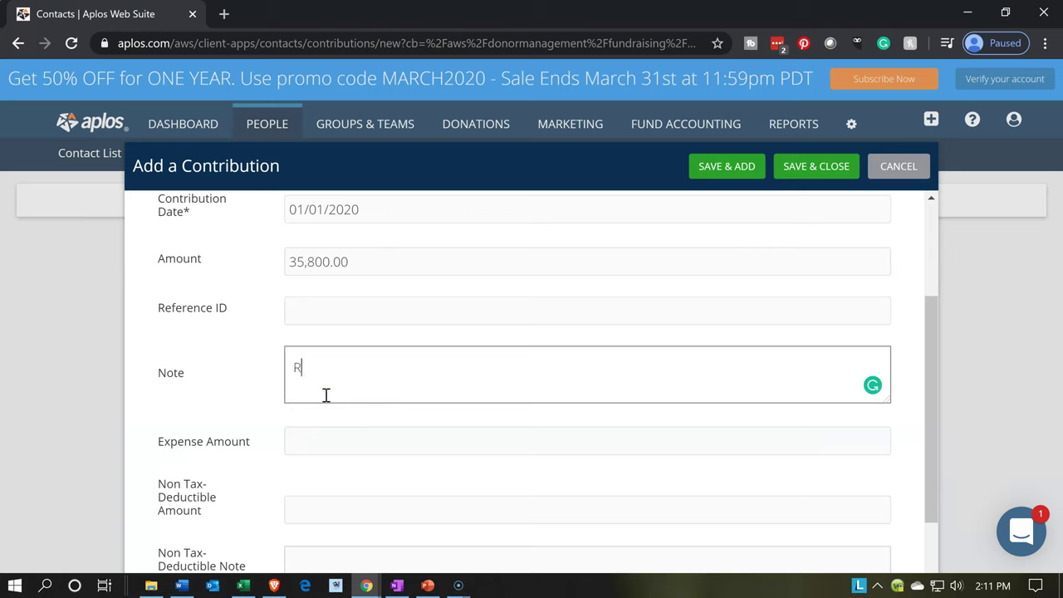
pyautogui.write('Rental')
pyautogui.write(' pu')
pyautogui.press('BackSpace')
pyautogui.write('roperty dontated')
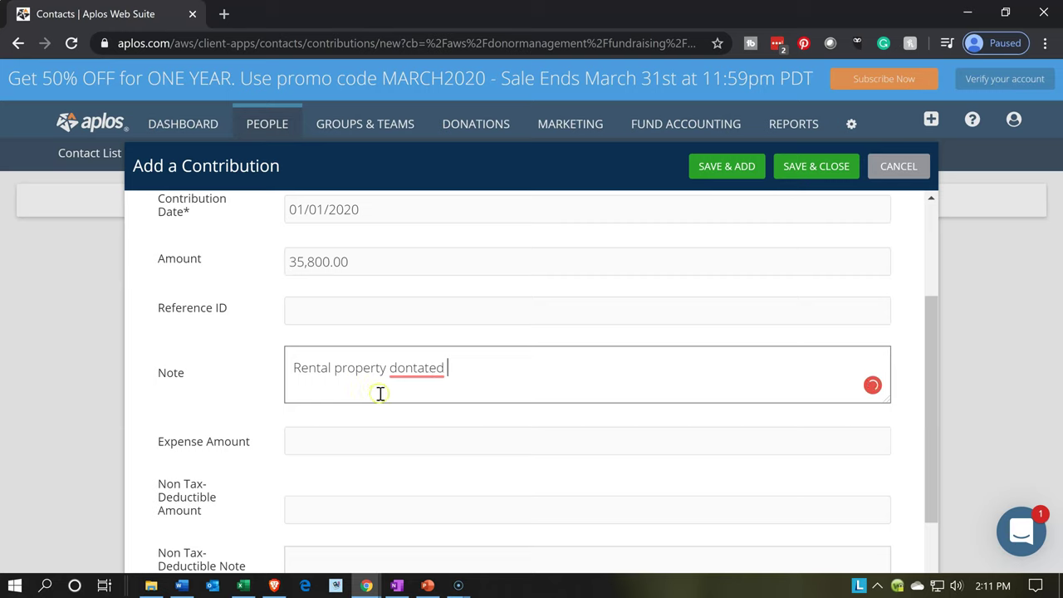
pyautogui.moveTo(419, 368)
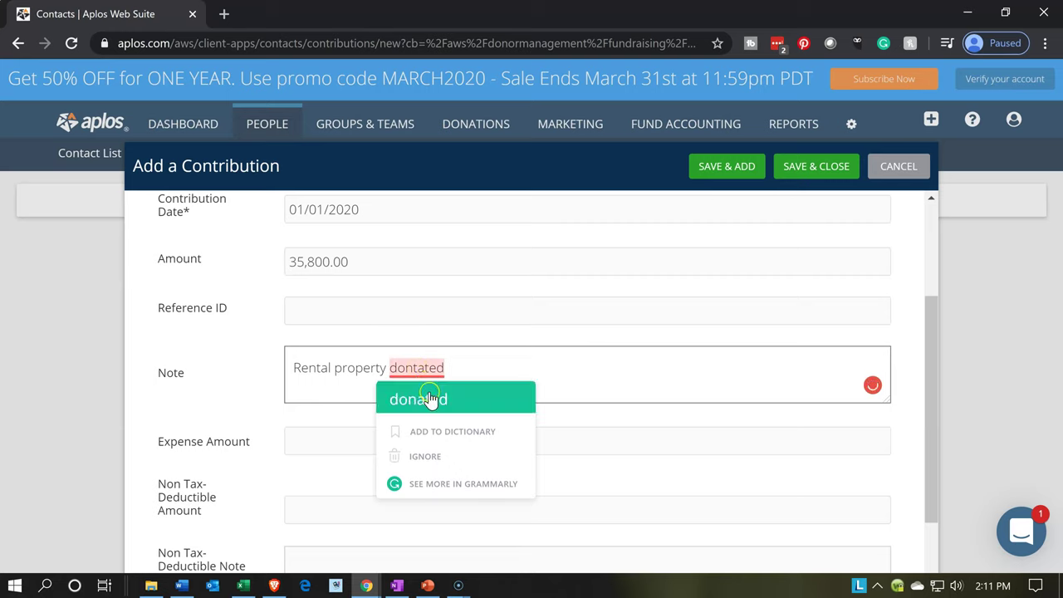
pyautogui.click(420, 404)
# Set the contribution's expense amount to 35,800.
pyautogui.click(358, 439)
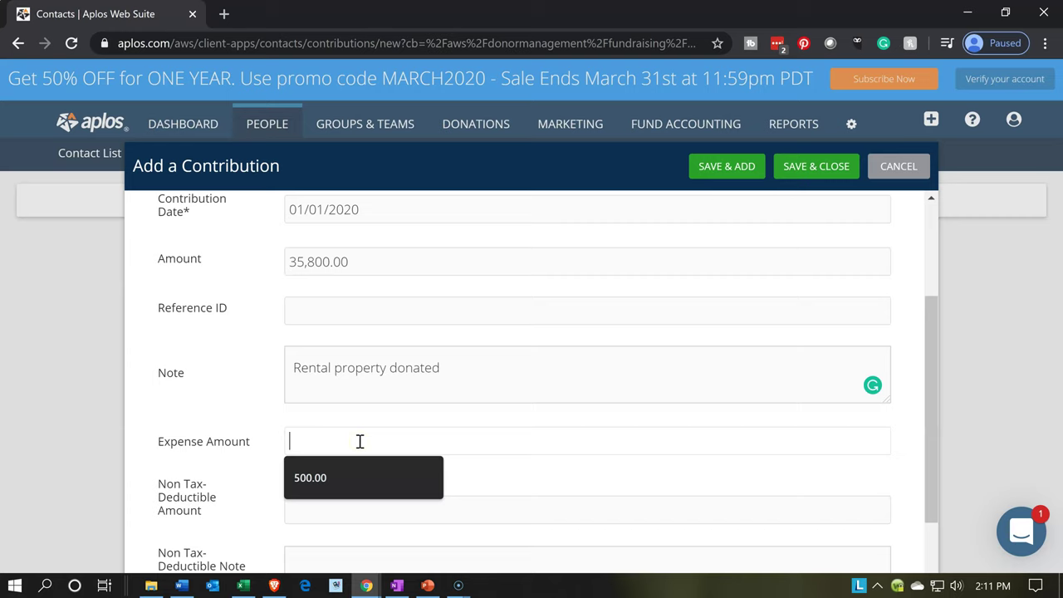
pyautogui.write('35800')
pyautogui.press('Tab')
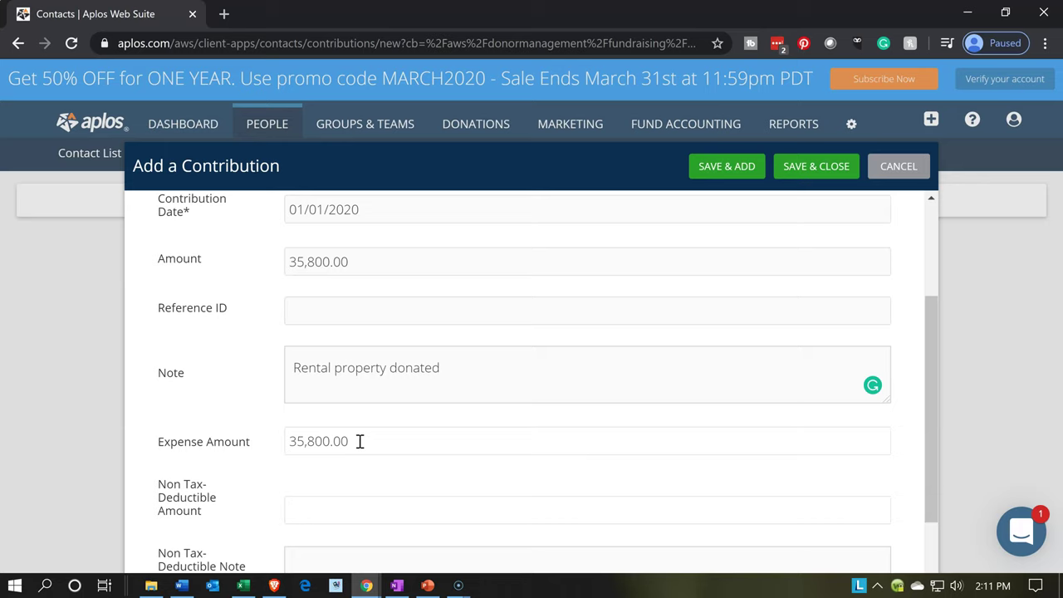
# Review the contribution's completed fields from contact to expense amount, and save and close the form.
pyautogui.scroll(1, 359, 441)
pyautogui.scroll(1, 360, 441)
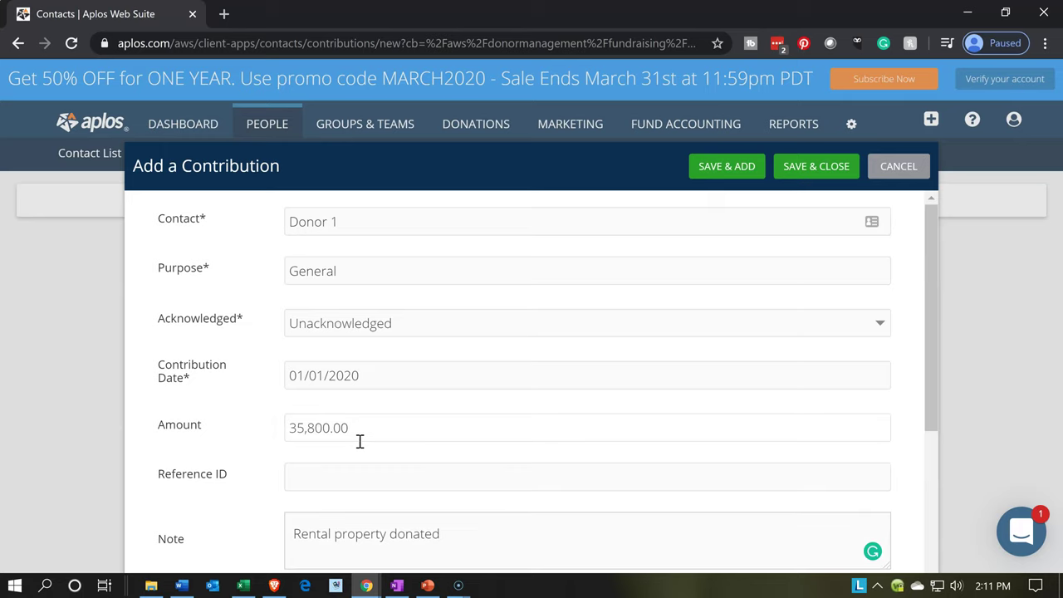
pyautogui.click(215, 217)
pyautogui.click(230, 269)
pyautogui.click(253, 276)
pyautogui.scroll(-3, 255, 281)
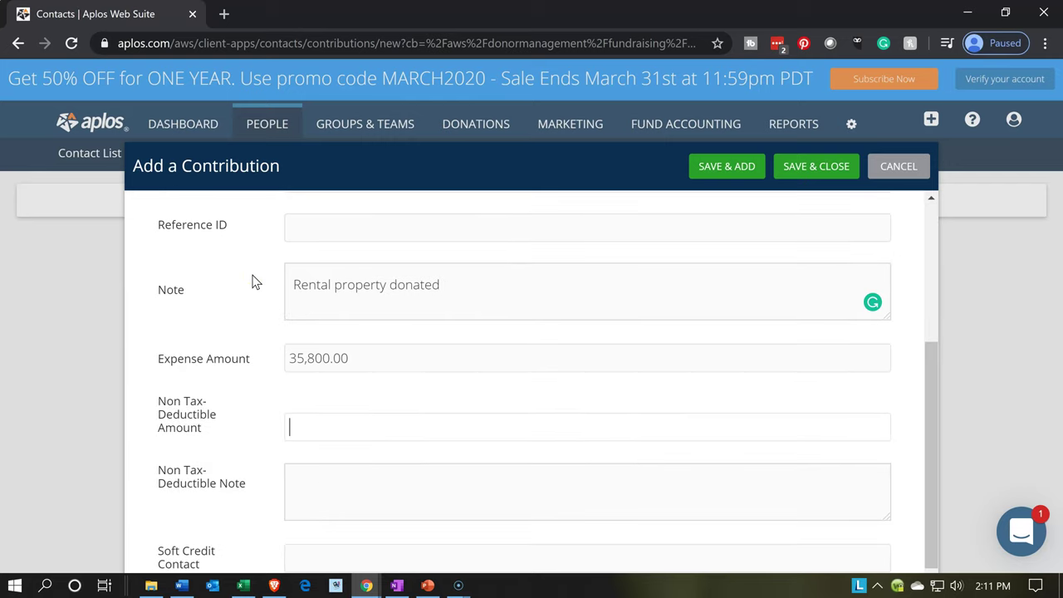
pyautogui.click(259, 365)
pyautogui.scroll(3, 259, 368)
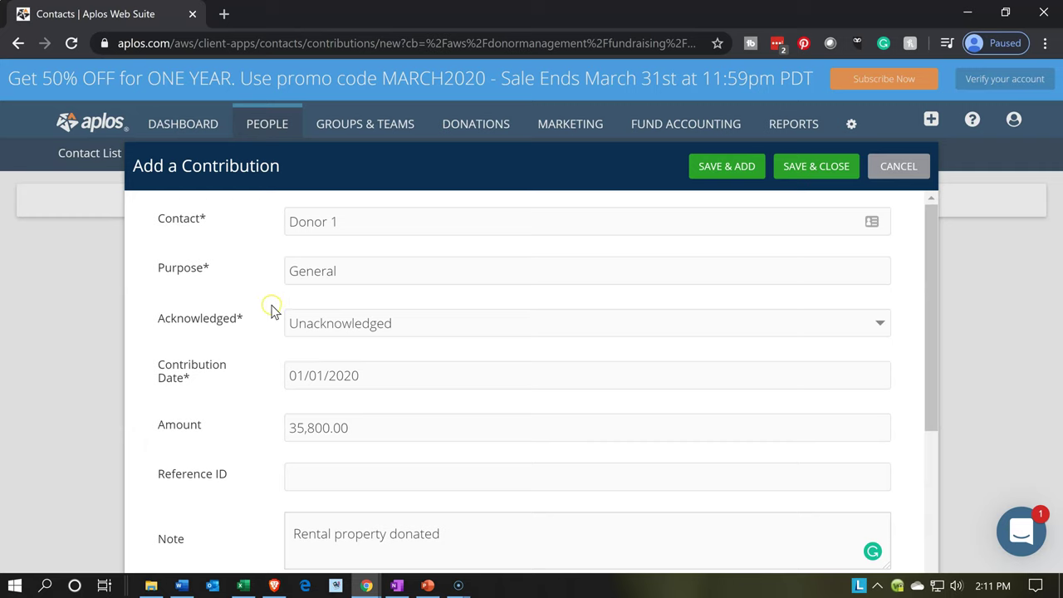
pyautogui.scroll(-3, 273, 296)
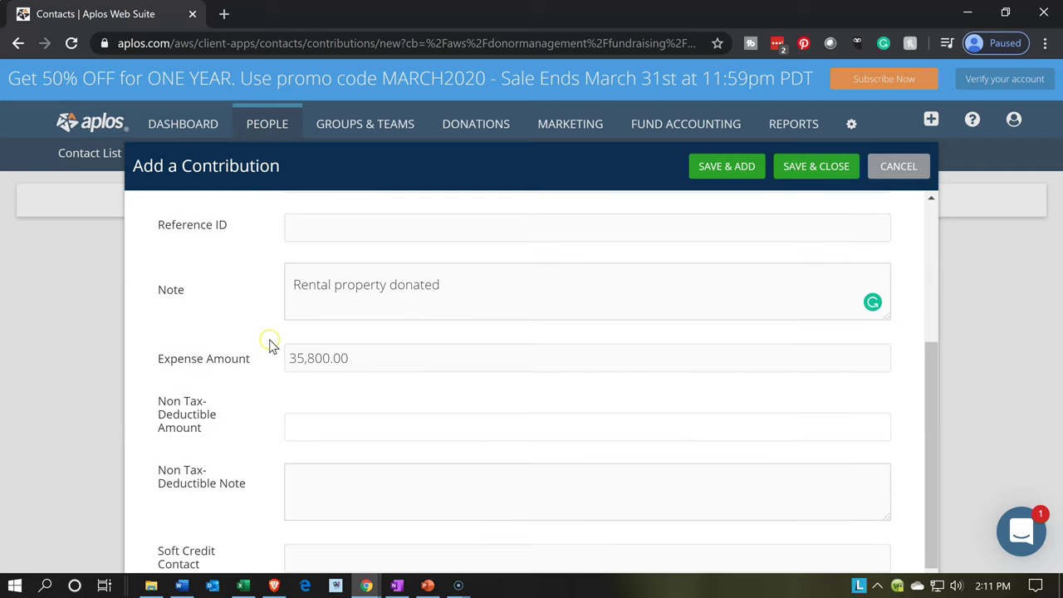
pyautogui.scroll(-1, 269, 367)
pyautogui.click(267, 385)
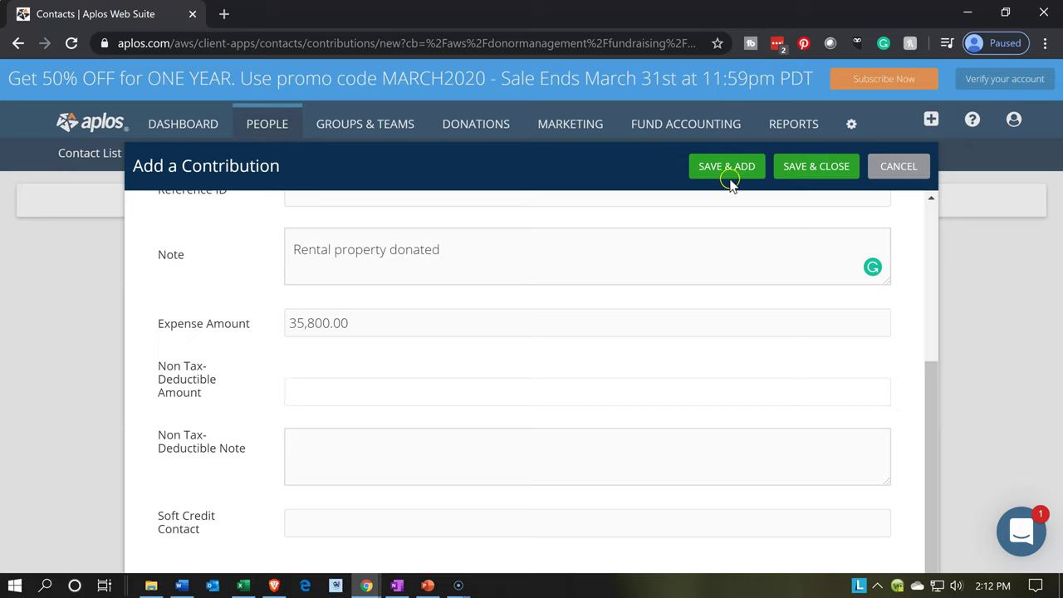
pyautogui.click(804, 175)
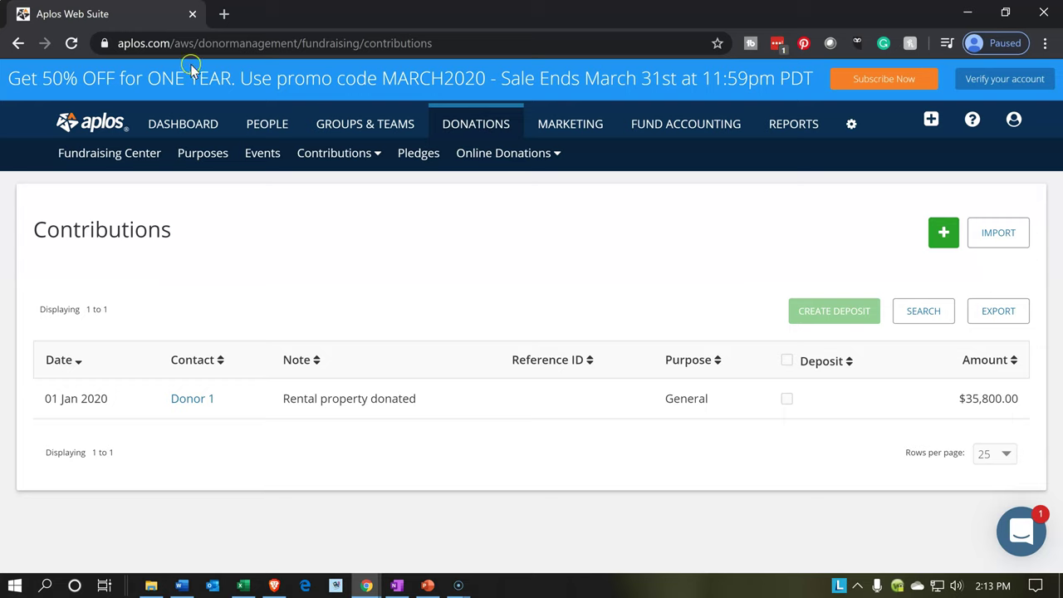
# Duplicate the contributions browser tab and open the Balance Sheet report in the copy.
pyautogui.click(136, 15)
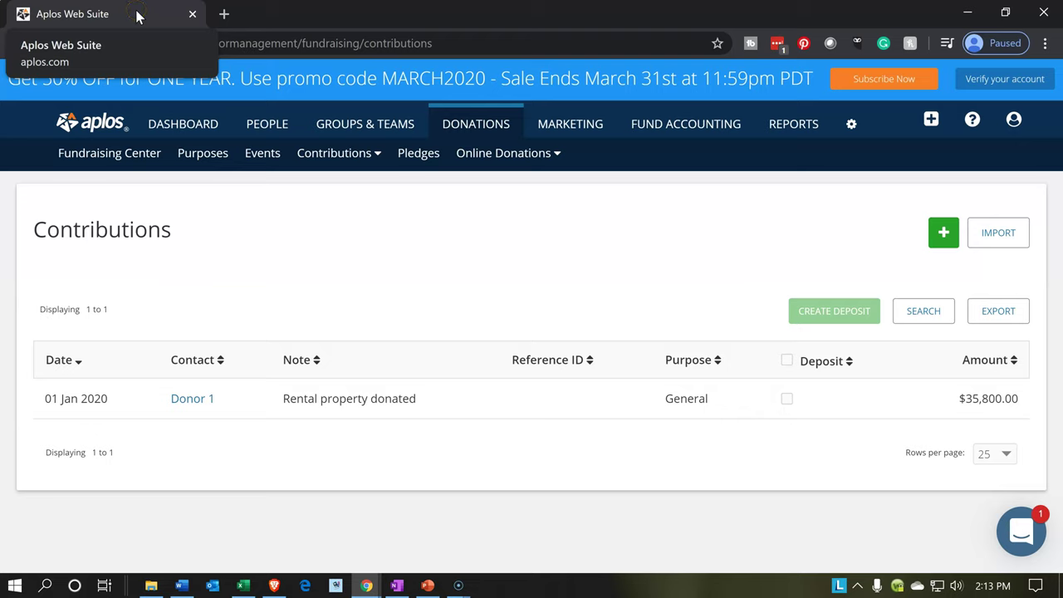
pyautogui.rightClick(138, 15)
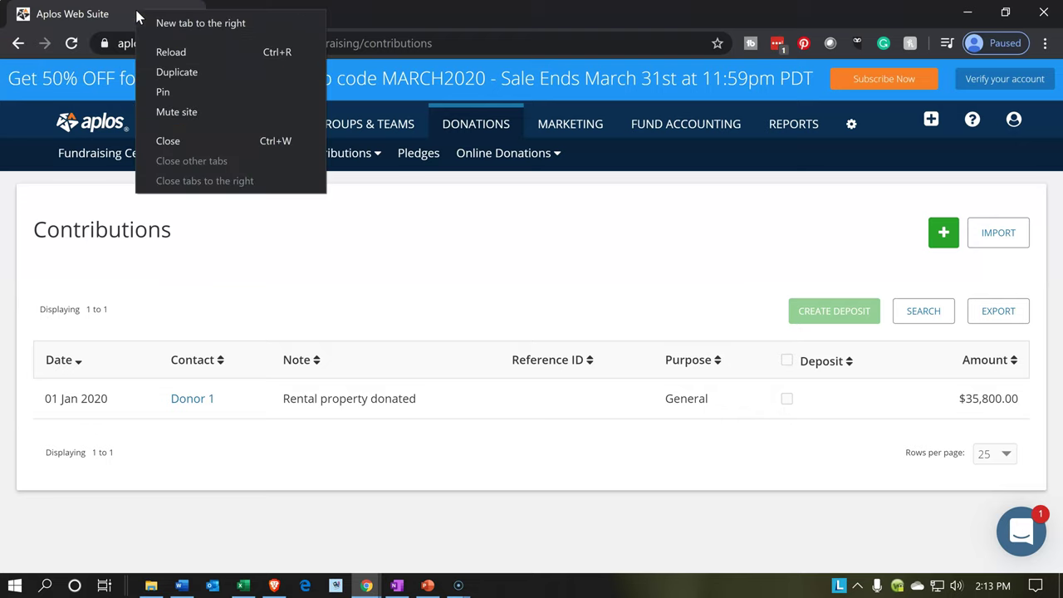
pyautogui.click(169, 71)
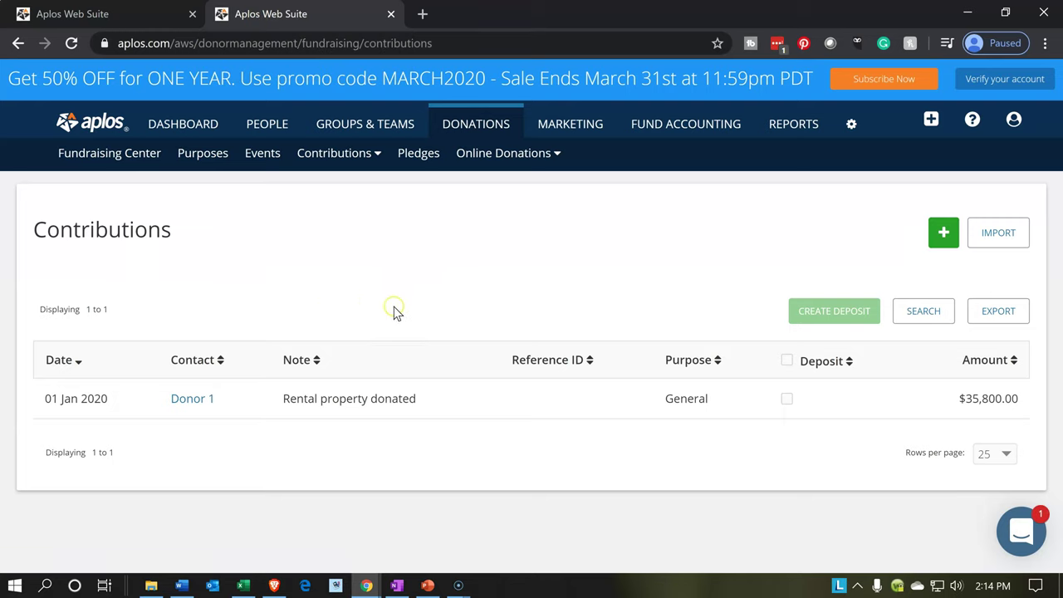
pyautogui.click(809, 127)
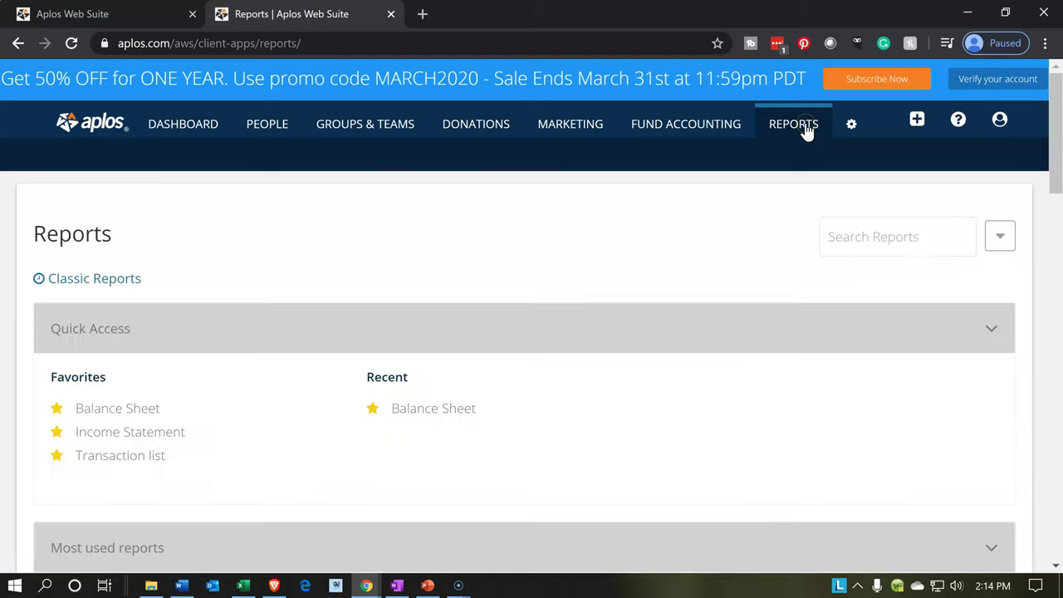
pyautogui.click(215, 369)
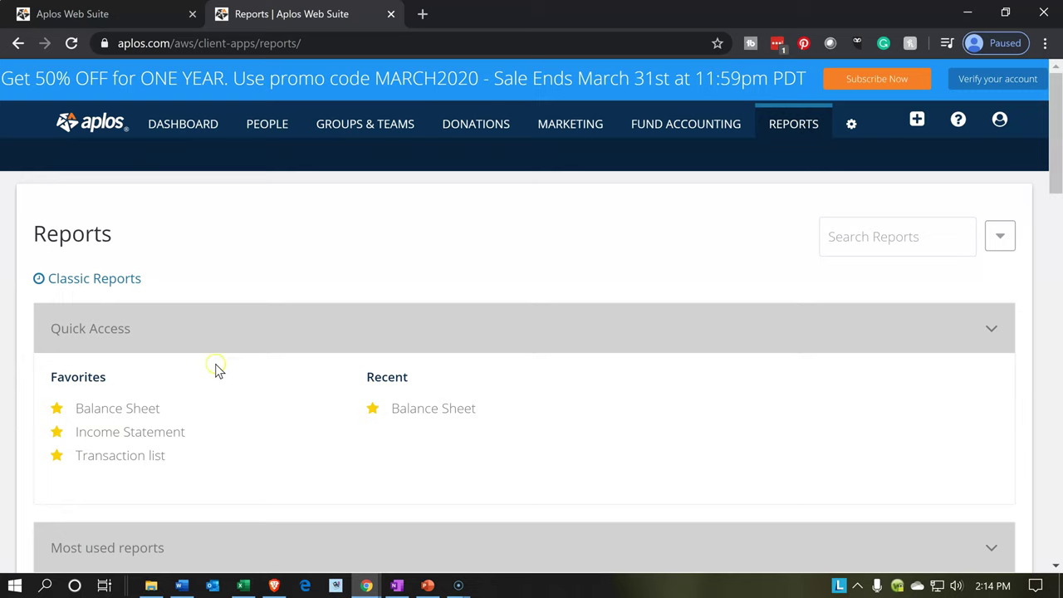
pyautogui.click(140, 421)
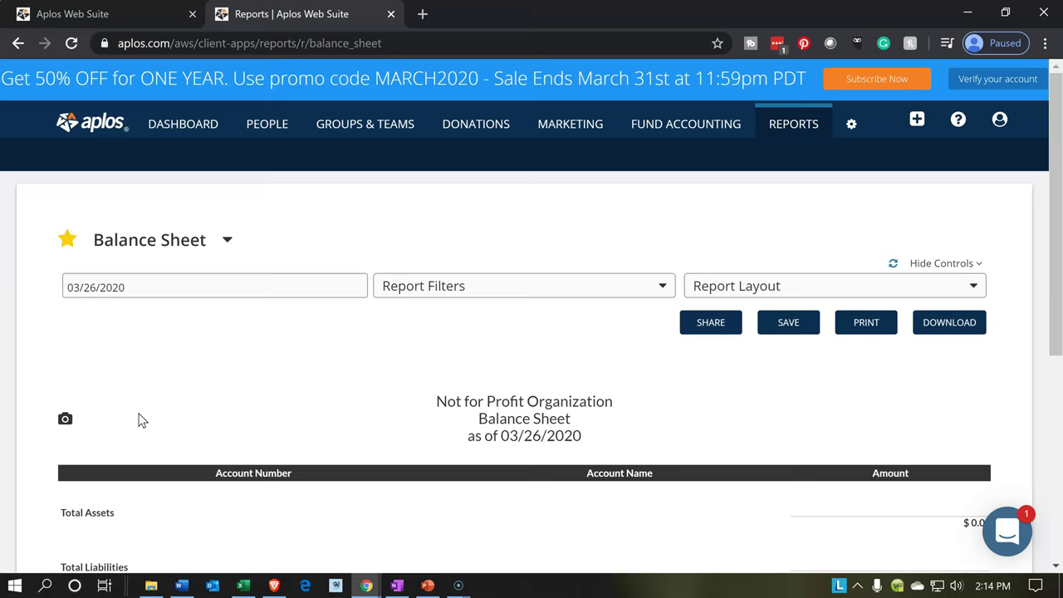
# Set the balance sheet's date to 01/31/2020 and review its assets, liabilities and equity.
pyautogui.click(191, 285)
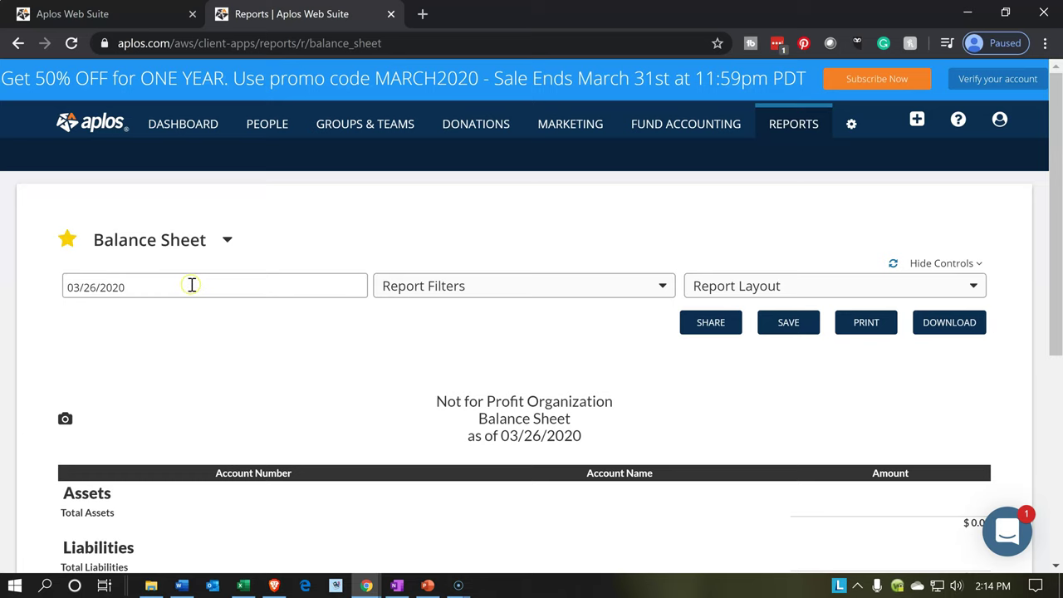
pyautogui.click(80, 314)
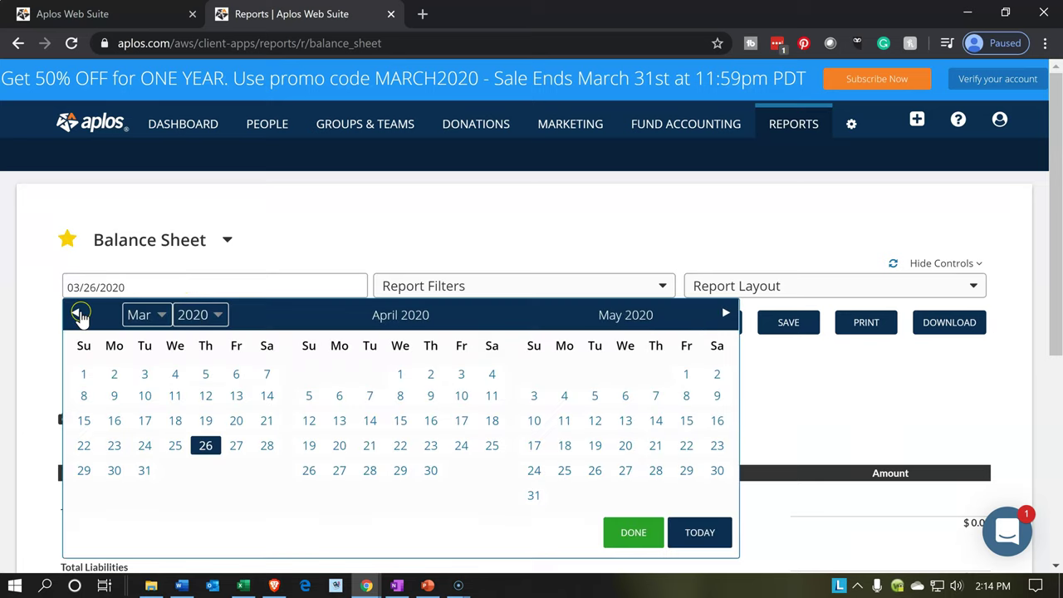
pyautogui.click(80, 314)
pyautogui.click(226, 447)
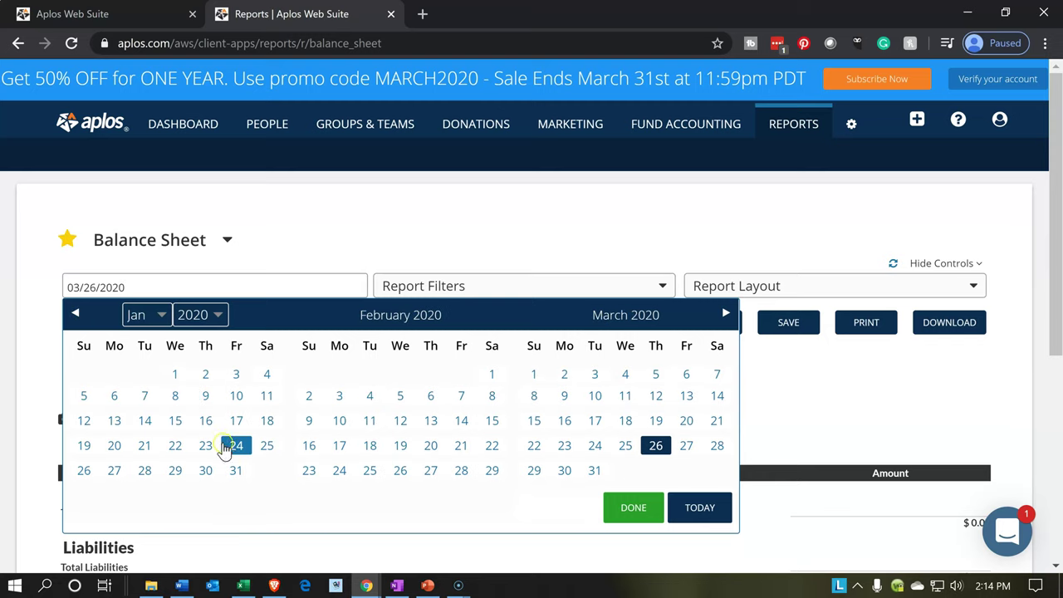
pyautogui.click(234, 470)
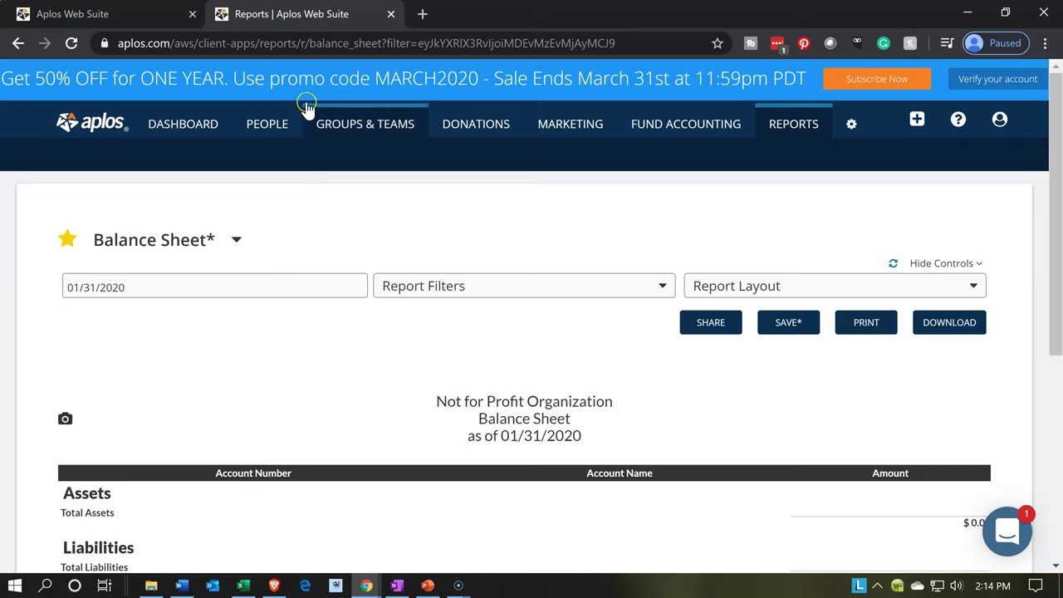
pyautogui.scroll(-3, 292, 387)
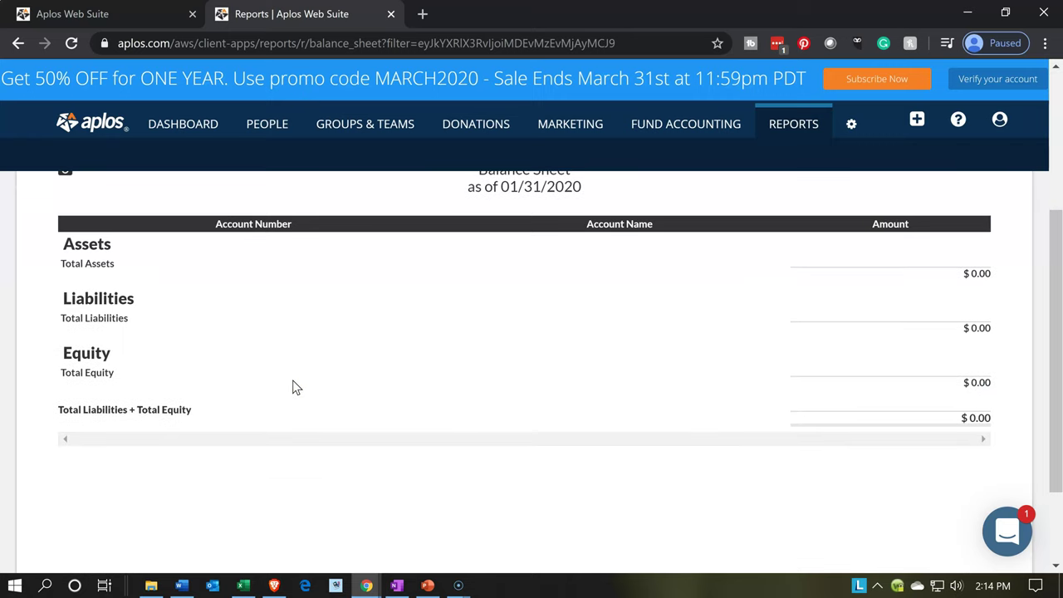
pyautogui.scroll(1, 292, 387)
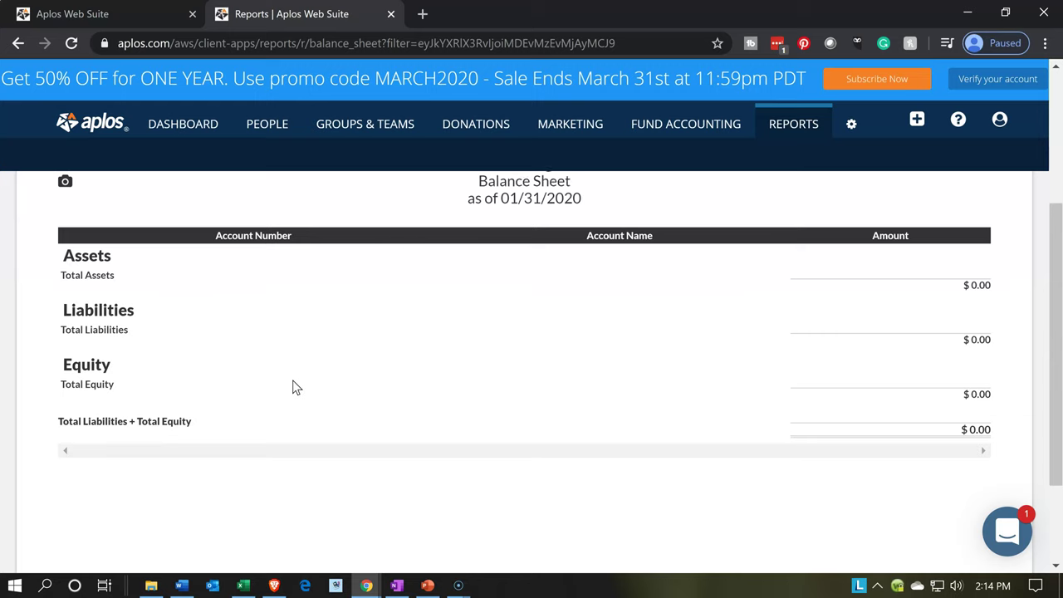
# Duplicate the balance sheet's browser tab and open the Income Statement report in the copy.
pyautogui.rightClick(334, 12)
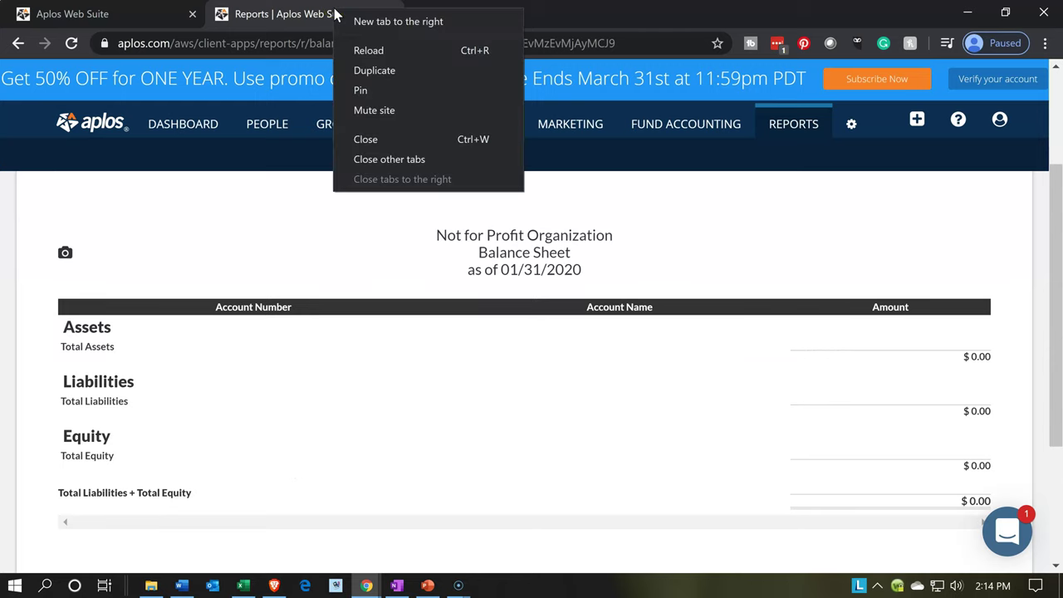
pyautogui.click(362, 72)
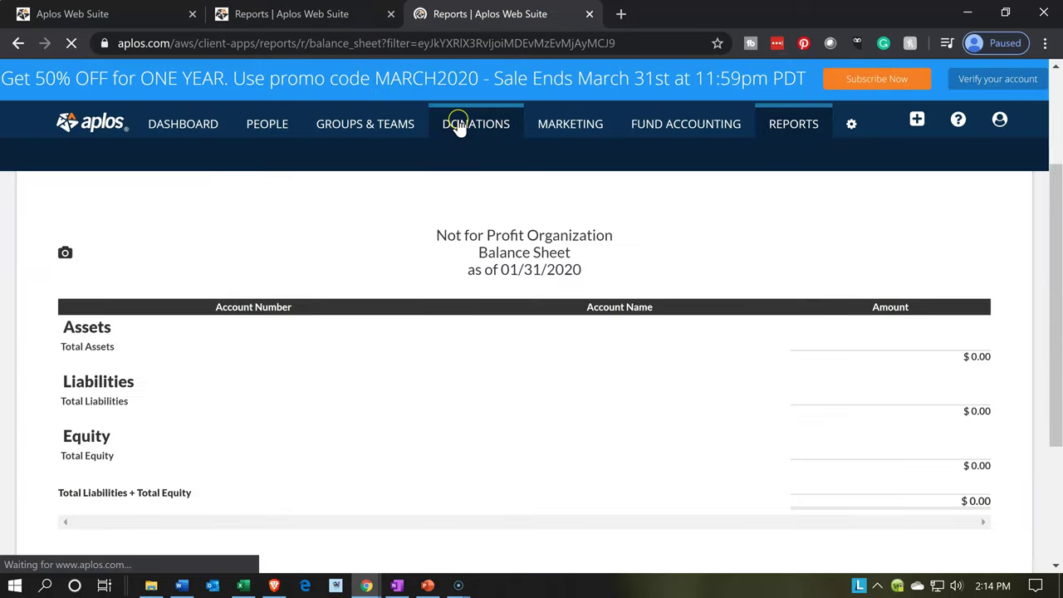
pyautogui.click(813, 131)
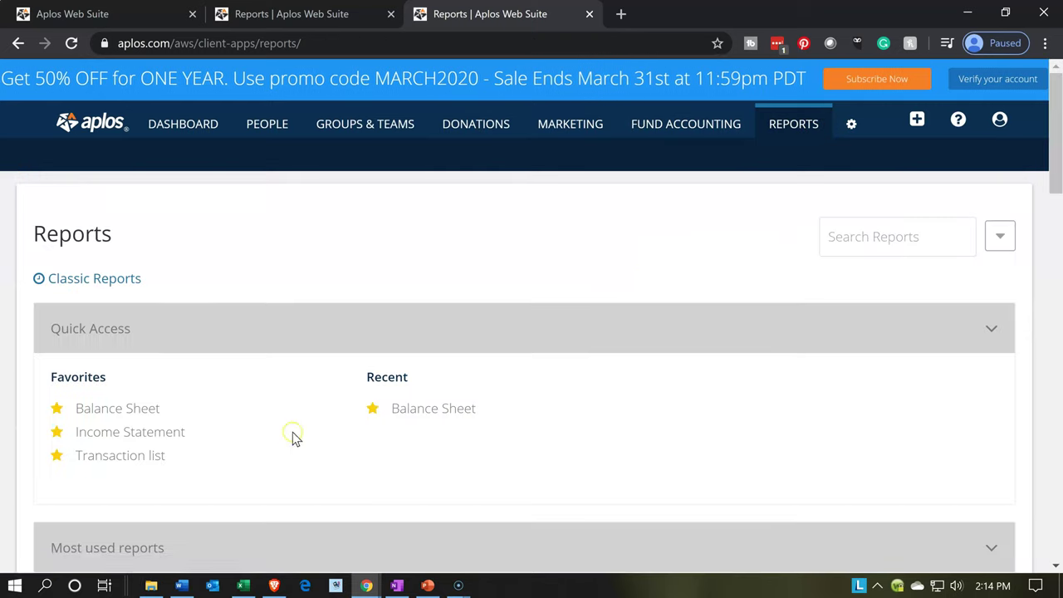
pyautogui.click(174, 436)
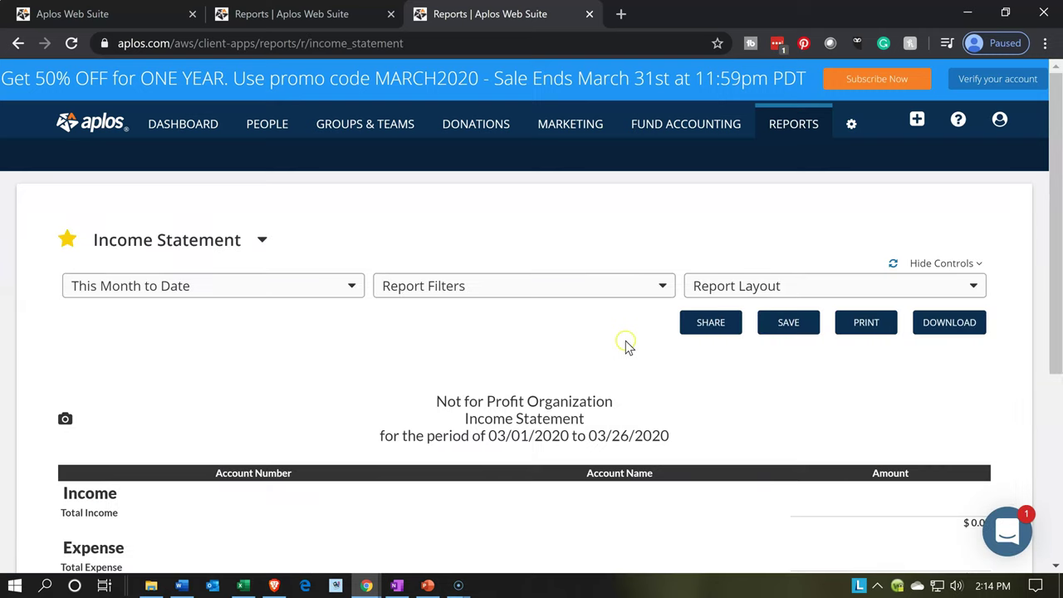
# Switch the income statement to a custom date range starting on 01/01/2020.
pyautogui.click(280, 286)
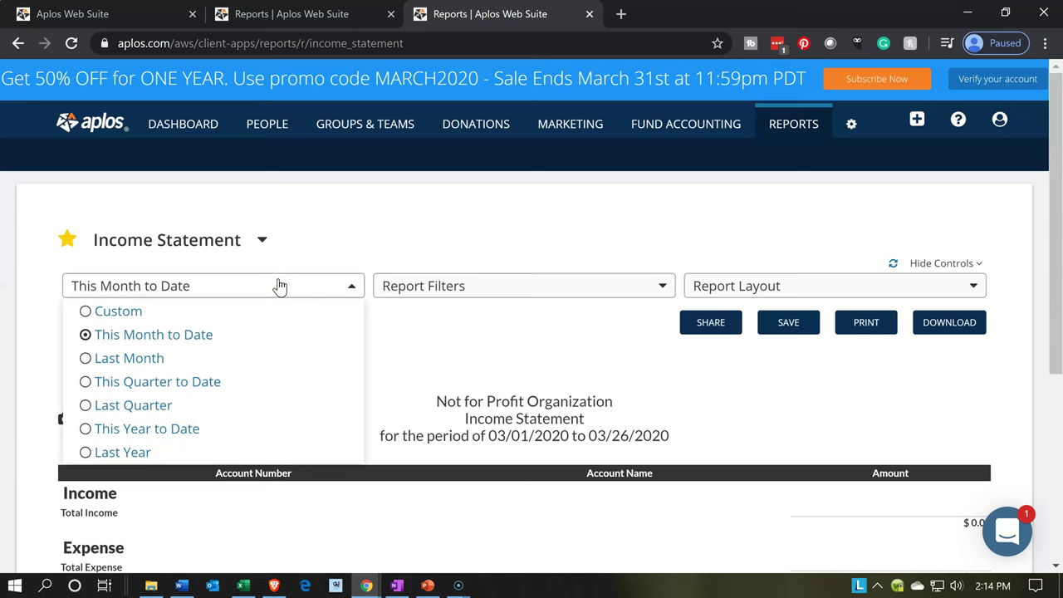
pyautogui.click(131, 312)
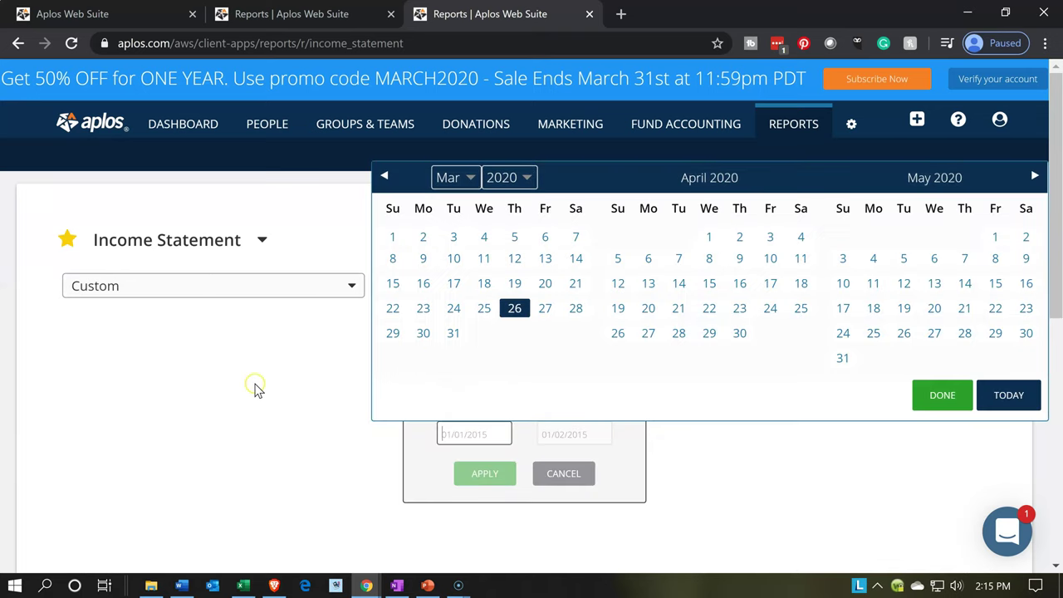
pyautogui.click(385, 178)
pyautogui.click(385, 178)
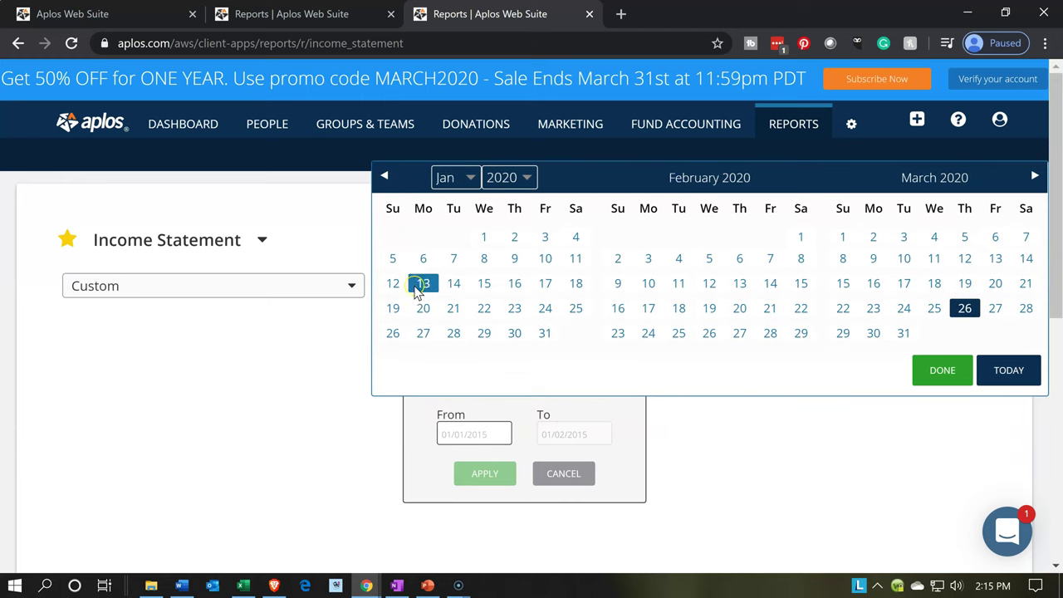
pyautogui.click(548, 335)
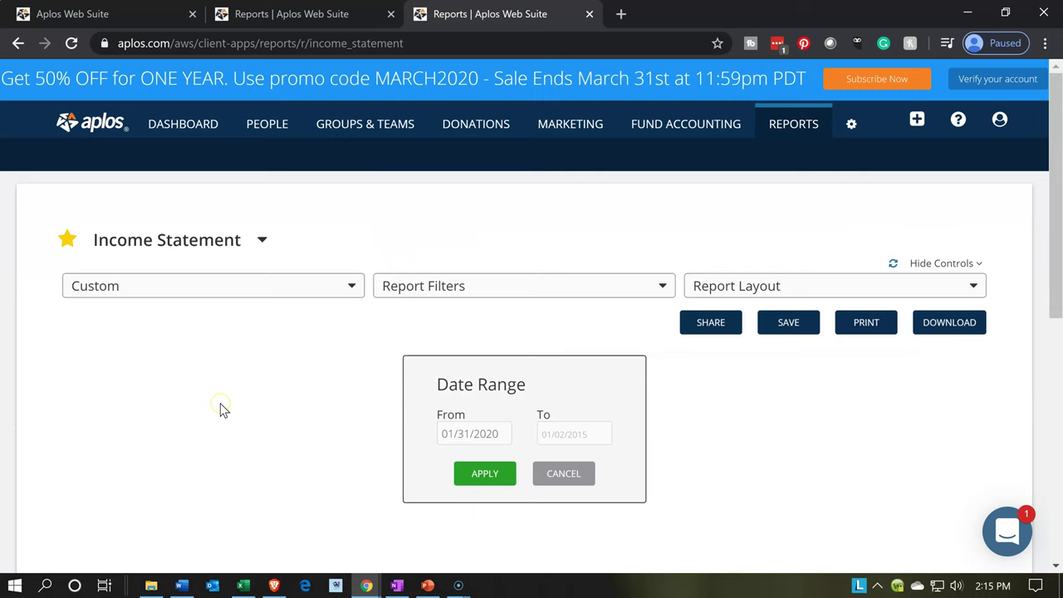
pyautogui.click(480, 433)
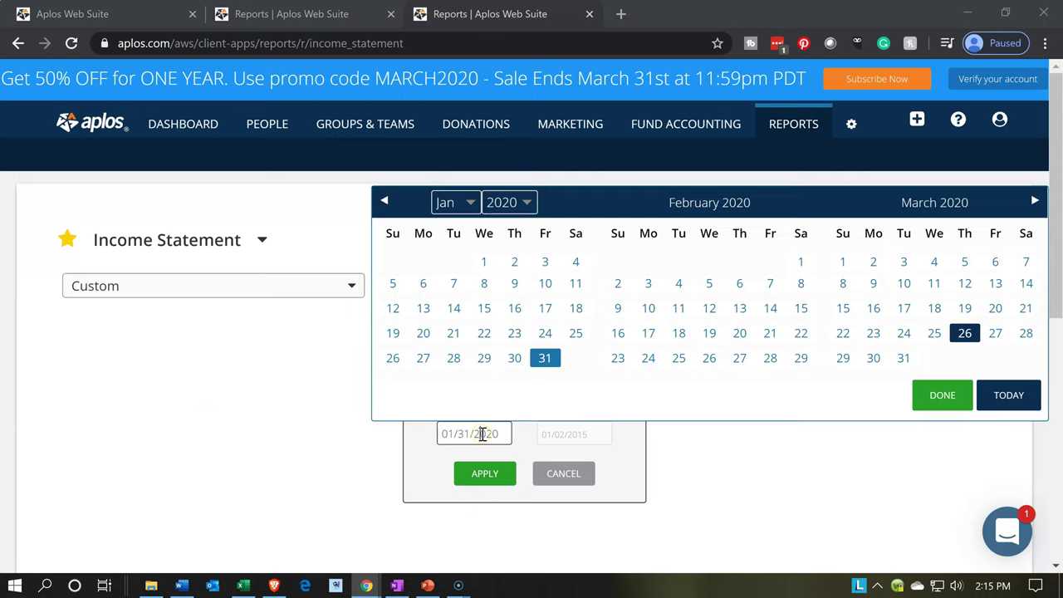
pyautogui.click(483, 261)
# Set the range's end date to 01/31/2020, apply it, and review the income statement's income and expense sections.
pyautogui.click(591, 431)
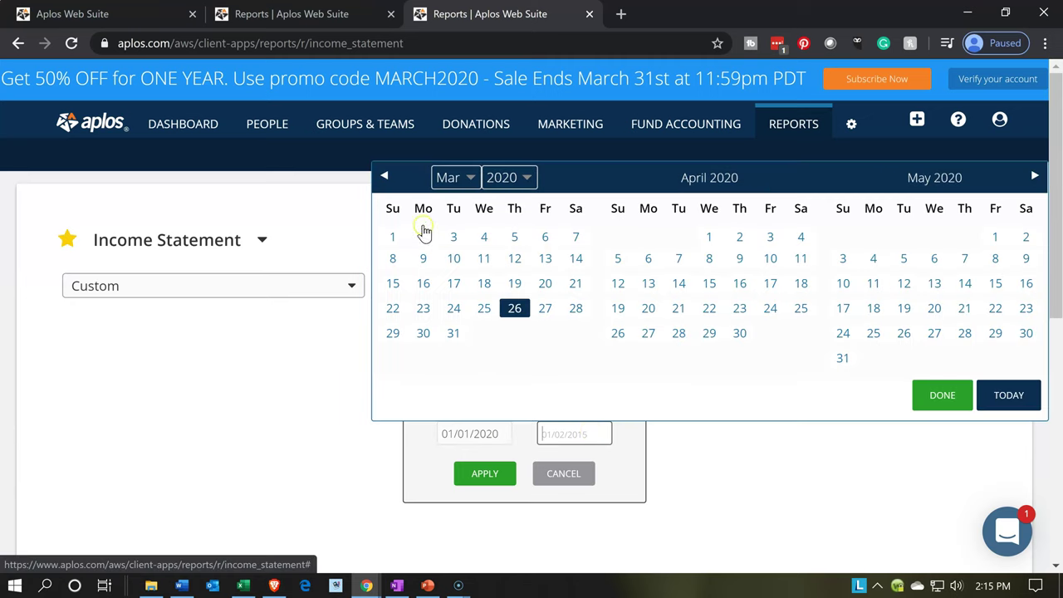
pyautogui.click(382, 176)
pyautogui.click(382, 176)
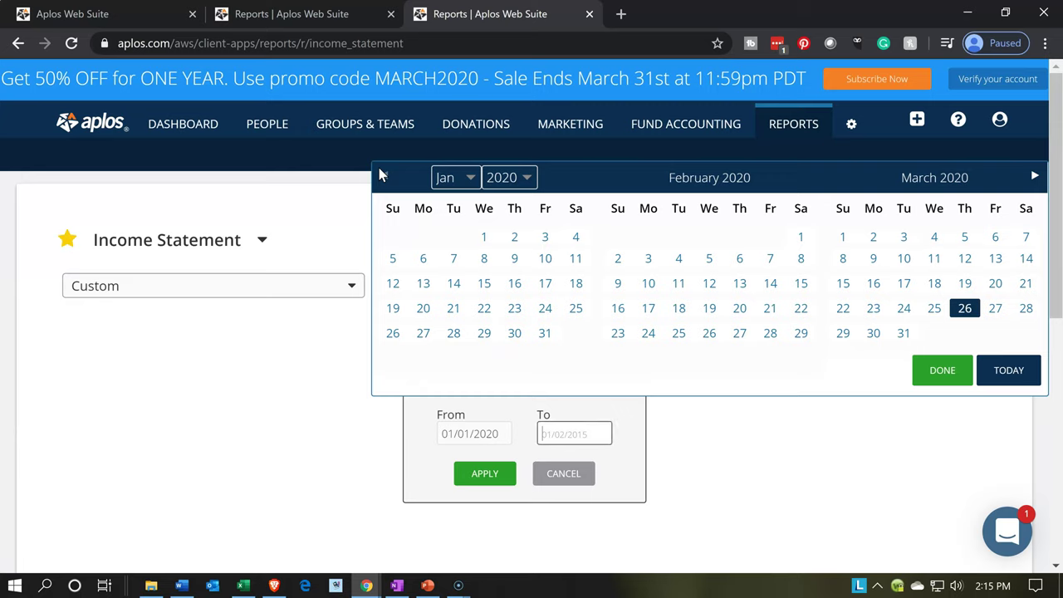
pyautogui.click(546, 333)
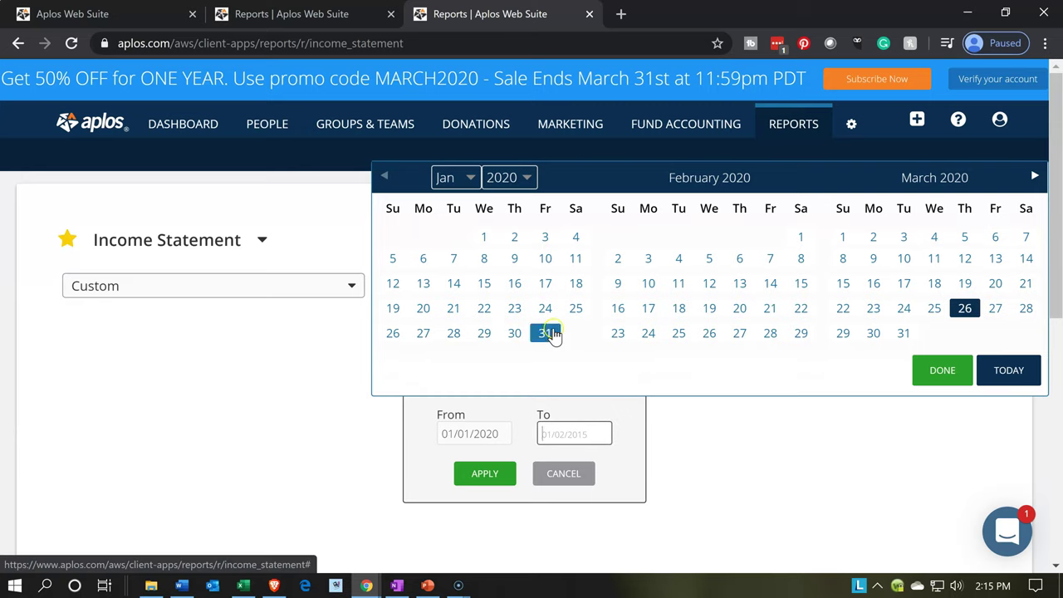
pyautogui.click(497, 475)
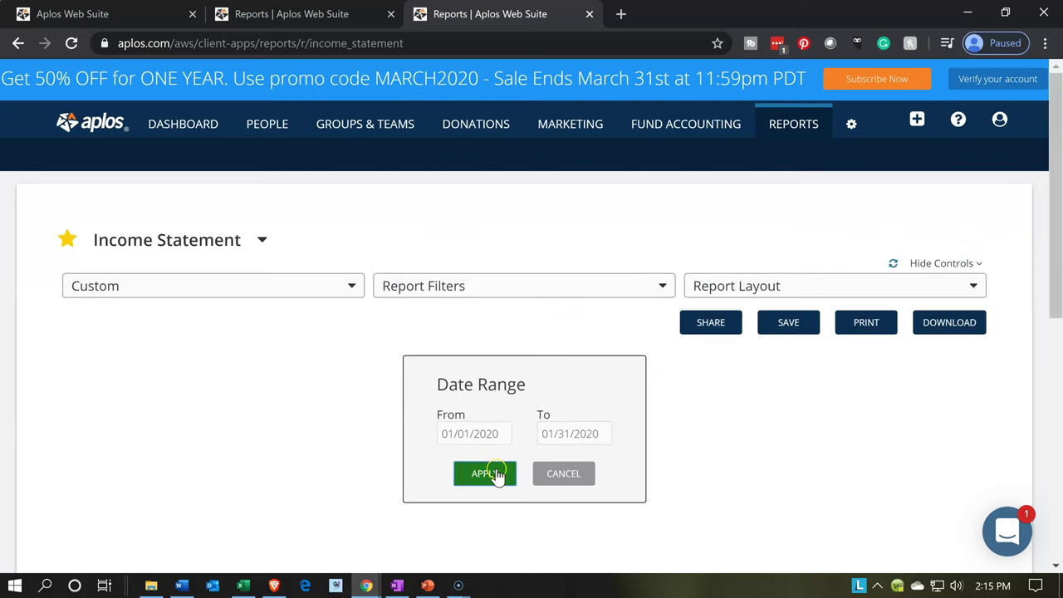
pyautogui.scroll(-1, 264, 441)
pyautogui.scroll(-2, 264, 442)
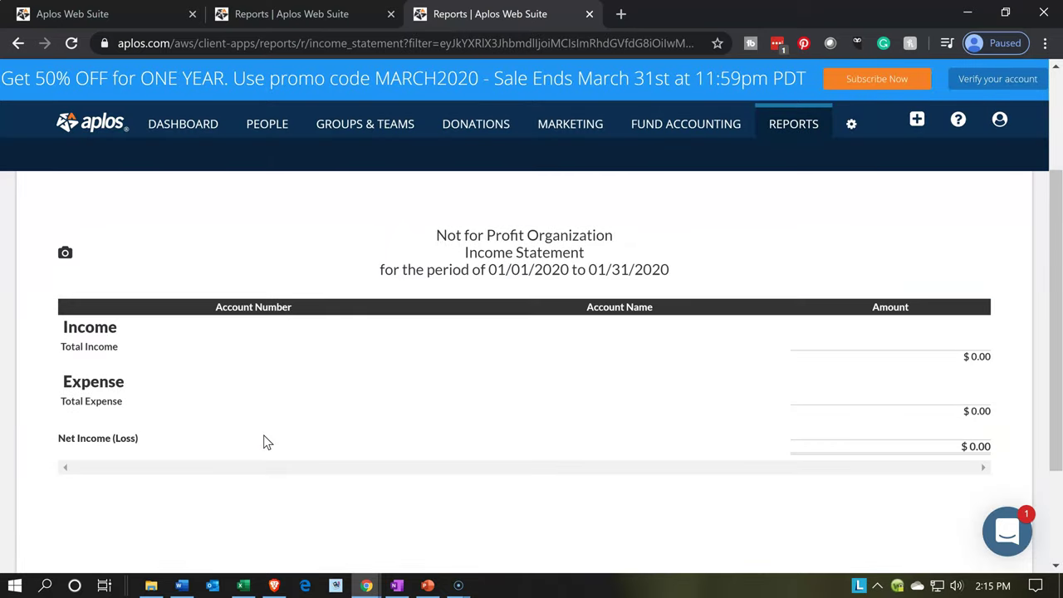
# Return to the contributions list, select the Donor 1 rental property contribution, and create a deposit from it.
pyautogui.click(152, 16)
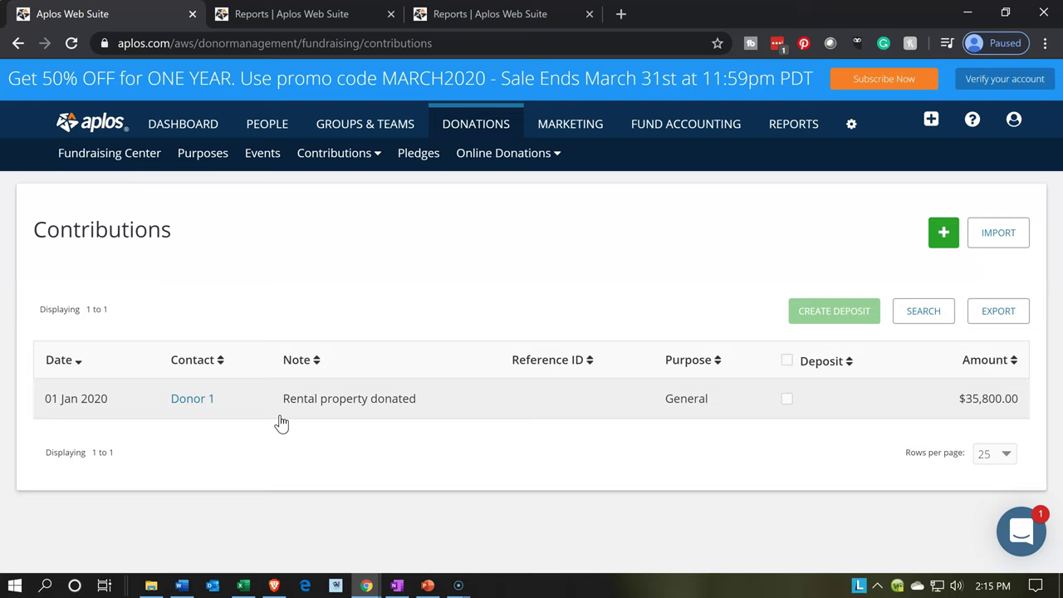
pyautogui.click(773, 401)
pyautogui.click(787, 401)
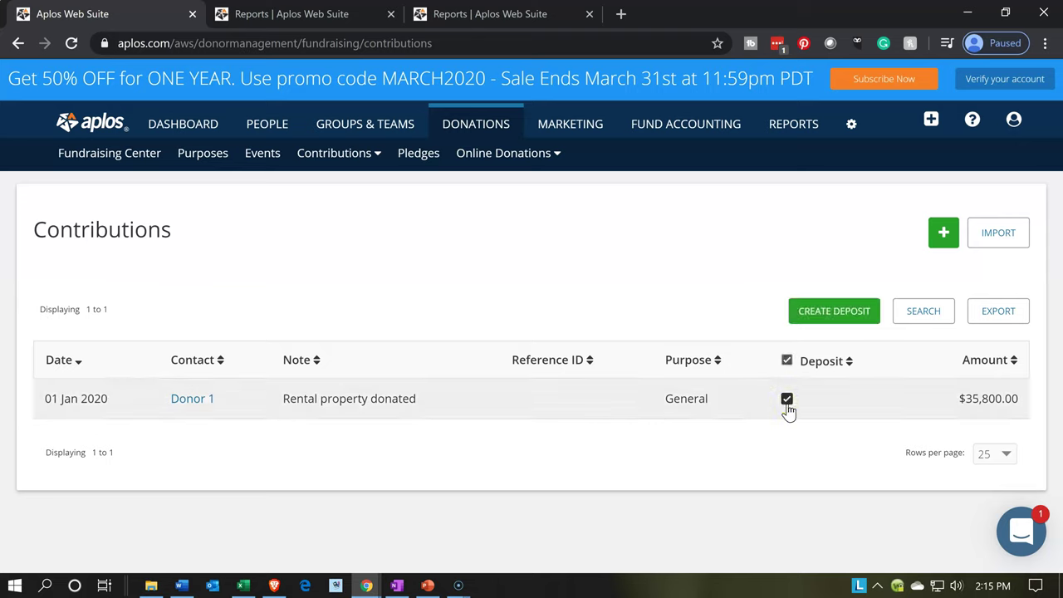
pyautogui.click(821, 318)
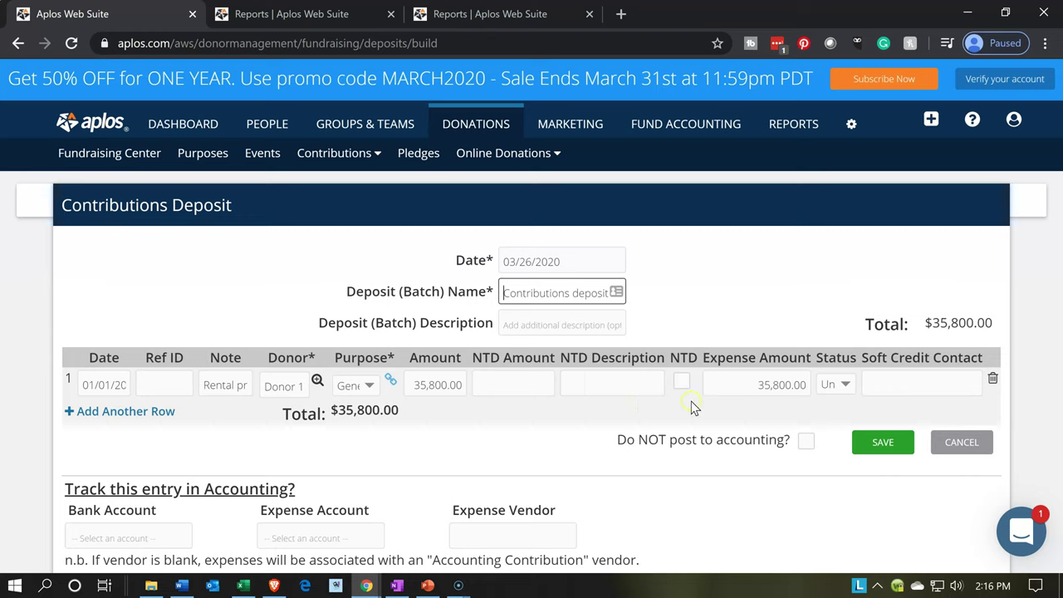
# Choose 5001 - Rent as the expense account for the contributions deposit.
pyautogui.click(761, 396)
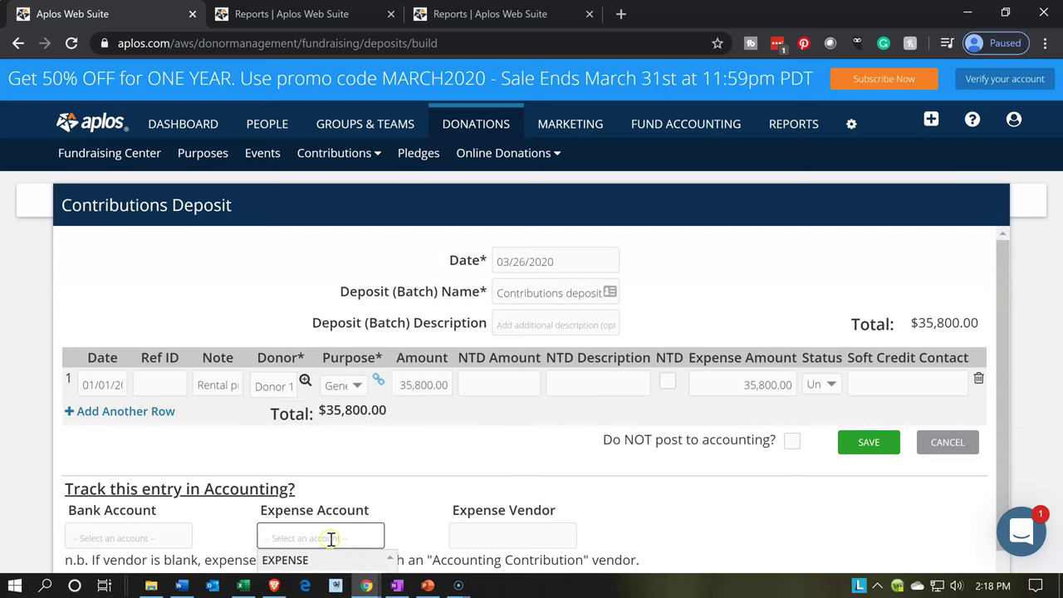
pyautogui.scroll(-1, 331, 538)
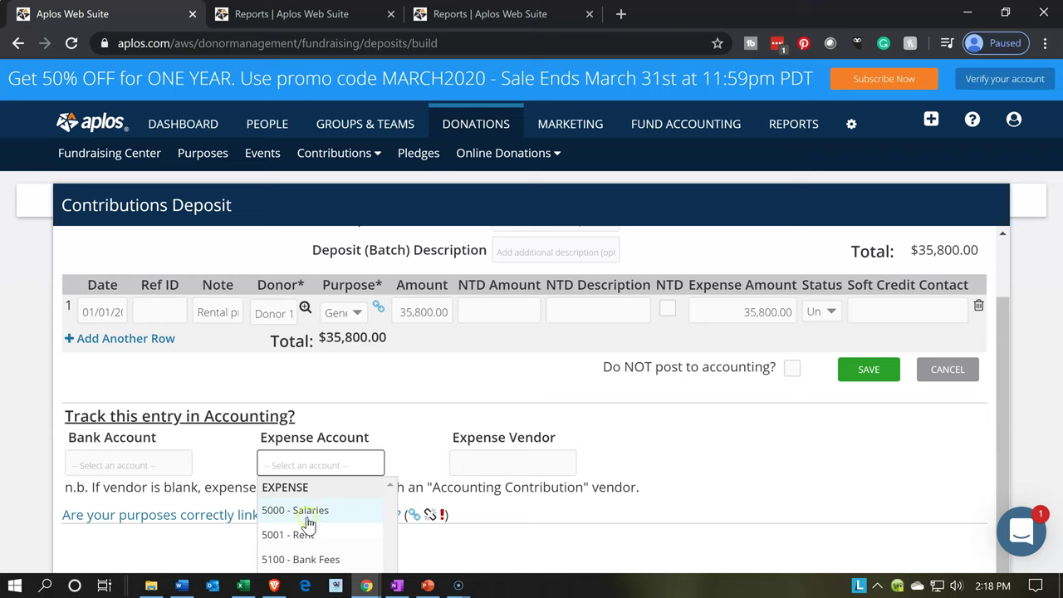
pyautogui.click(307, 535)
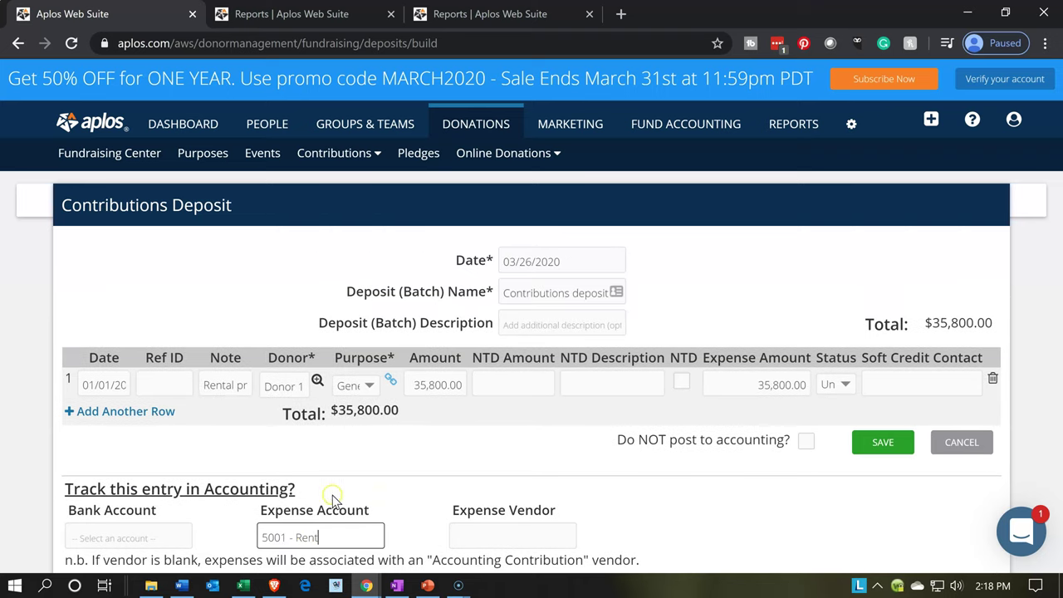
# Set the deposit's bank account to 1000 - Checking and reopen the list of asset accounts.
pyautogui.click(176, 537)
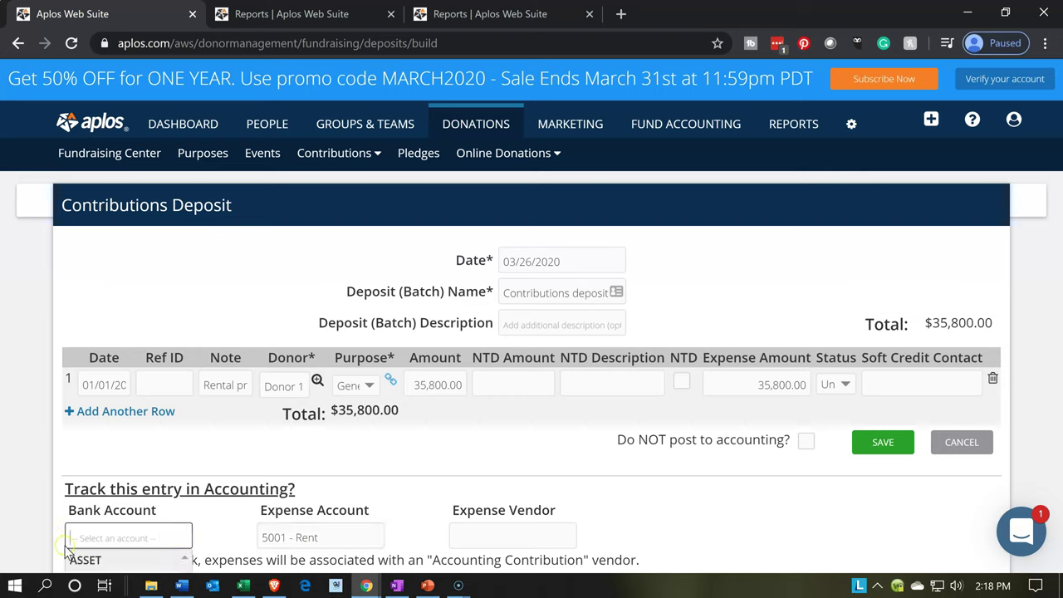
pyautogui.write('10')
pyautogui.press('Return')
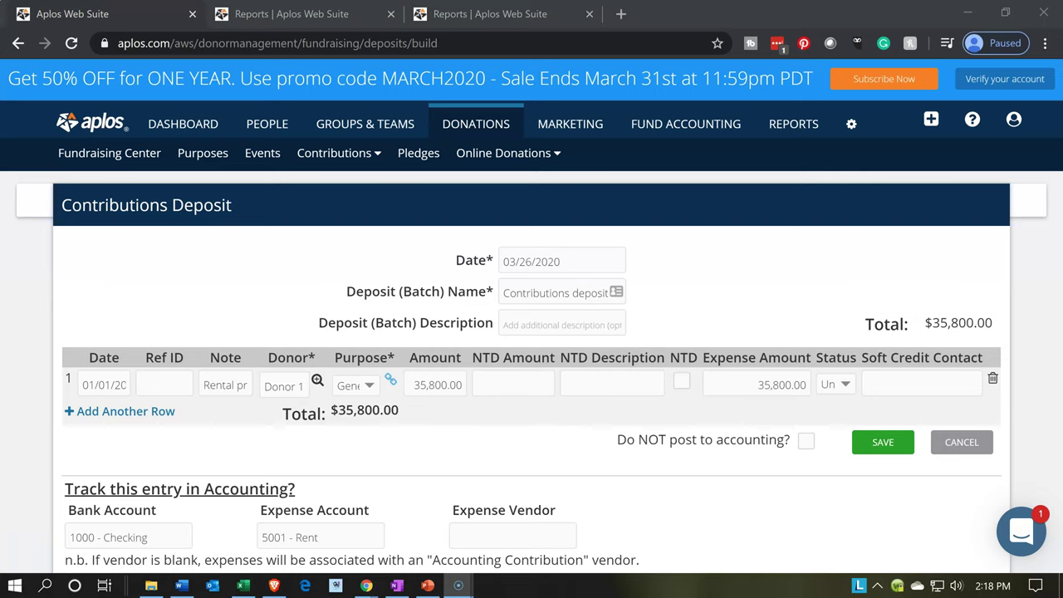
pyautogui.click(108, 539)
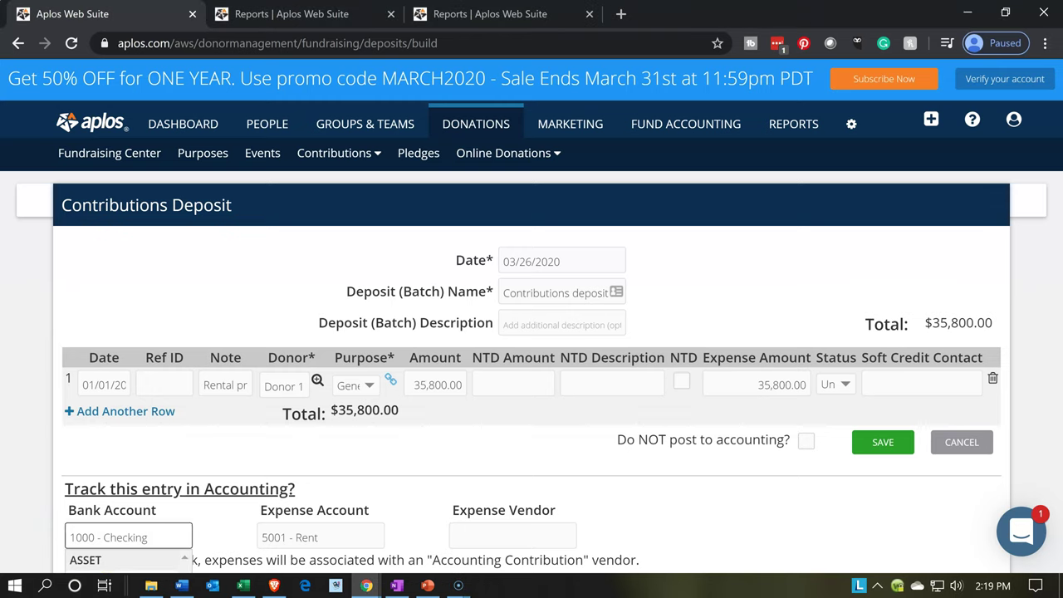
# Save the contributions deposit with the chosen checking and rent accounts, leaving the expense vendor blank.
pyautogui.click(42, 416)
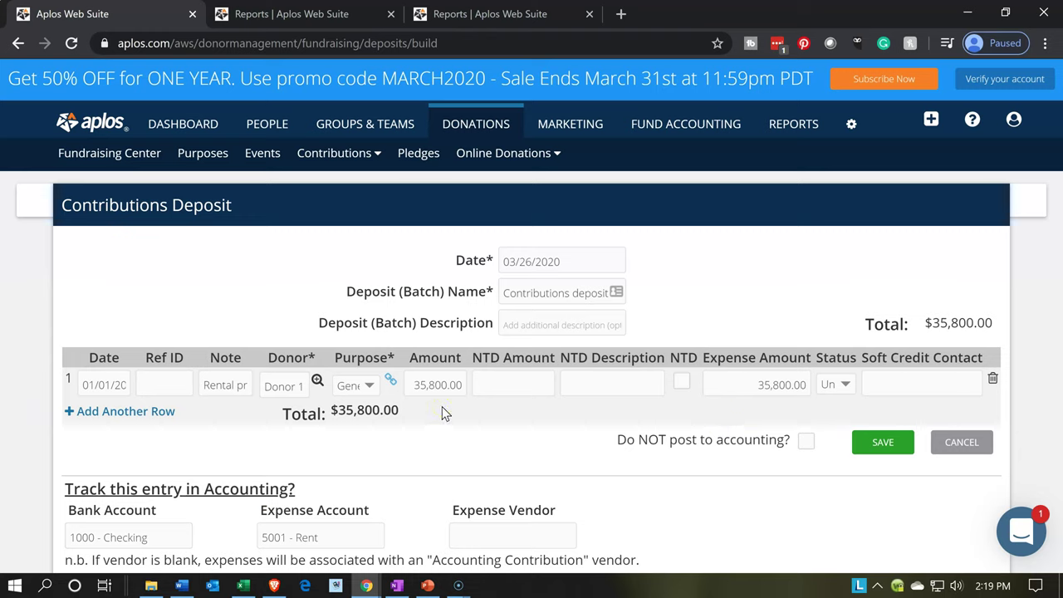
pyautogui.click(425, 449)
pyautogui.click(866, 447)
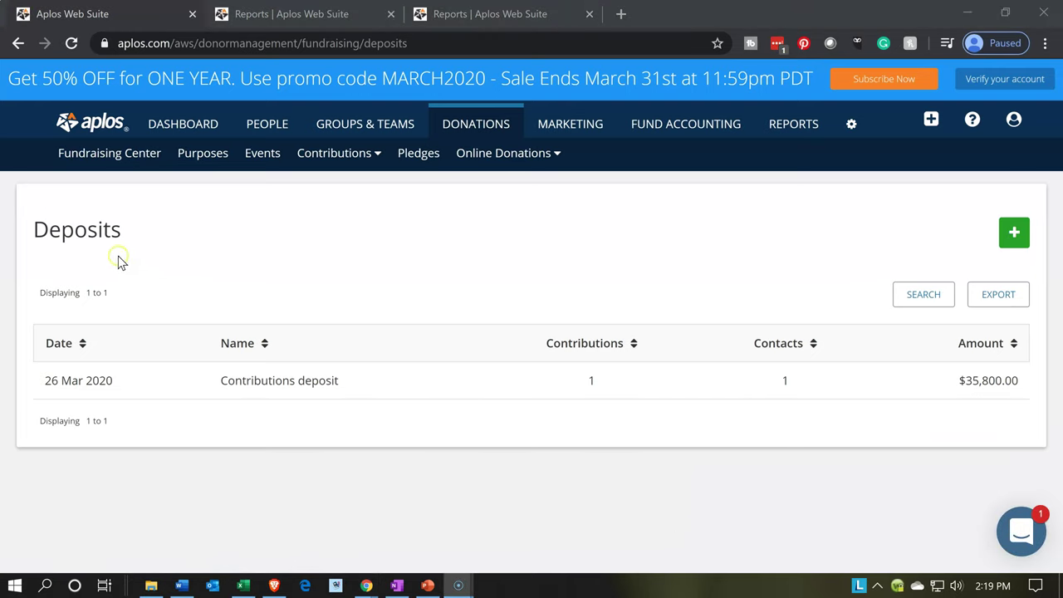
# Reopen the contributions deposit from the deposits list, set its date to 01/01/2020, and save it.
pyautogui.click(354, 159)
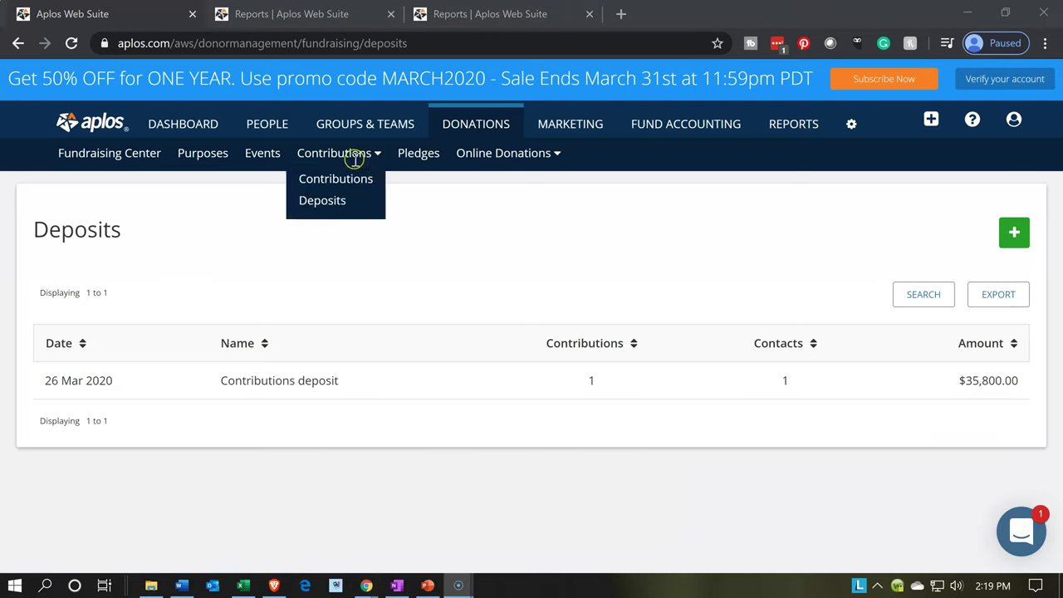
pyautogui.click(339, 201)
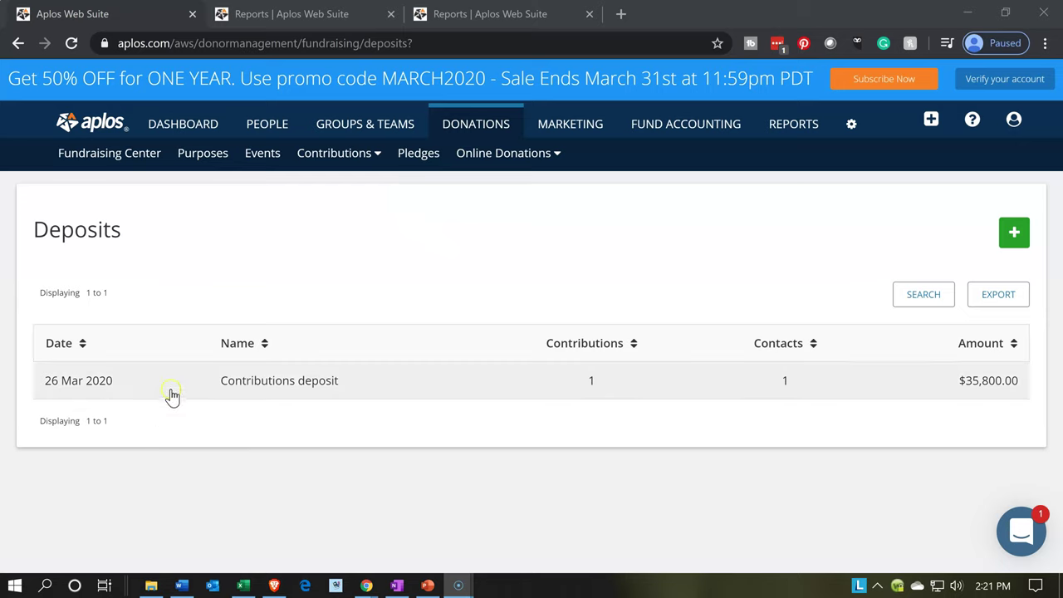
pyautogui.click(77, 394)
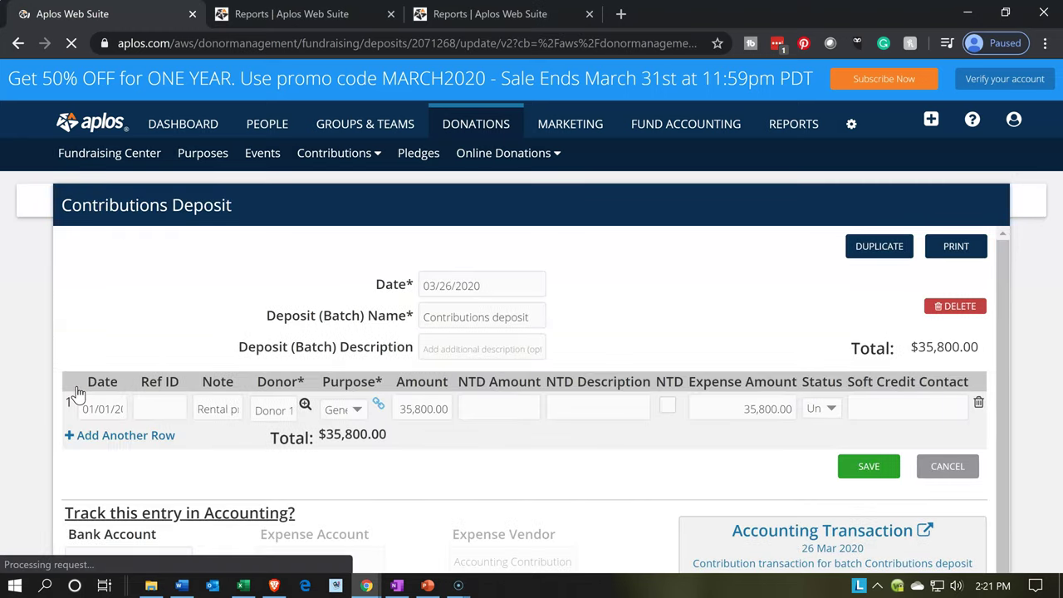
pyautogui.click(495, 290)
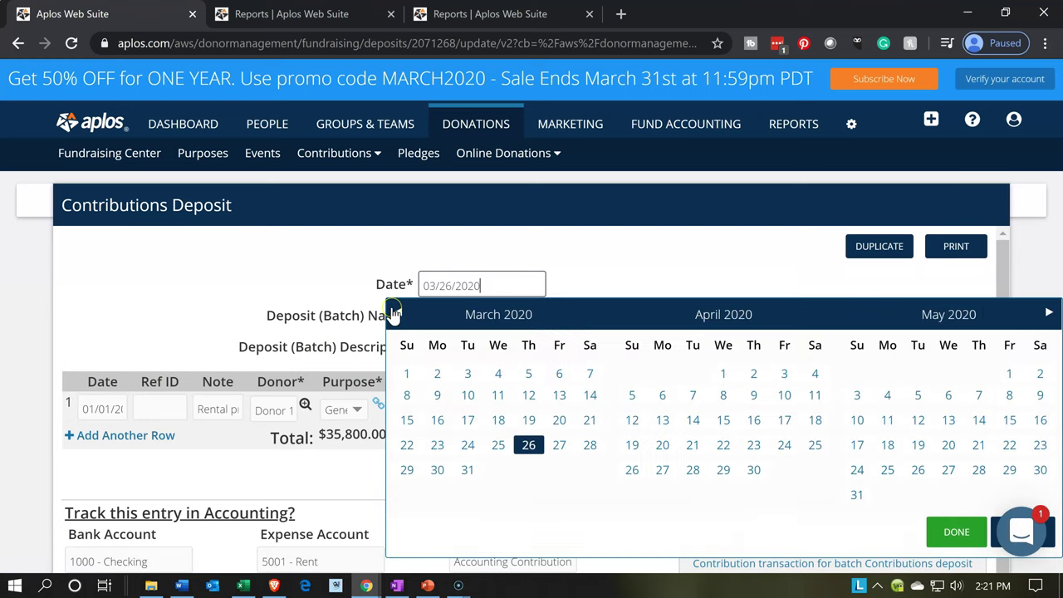
pyautogui.click(397, 312)
pyautogui.click(397, 312)
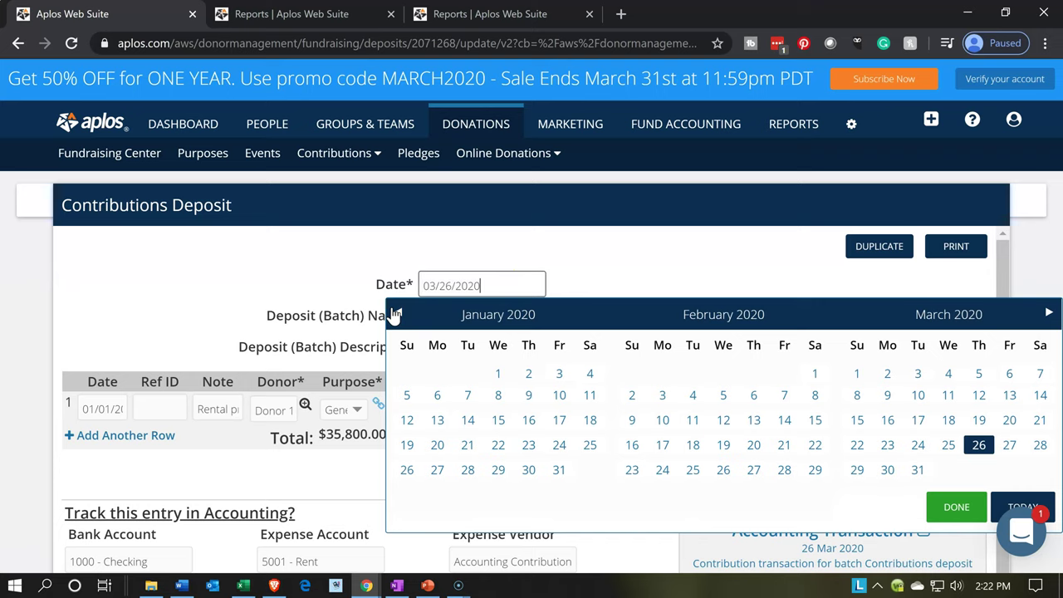
pyautogui.click(496, 375)
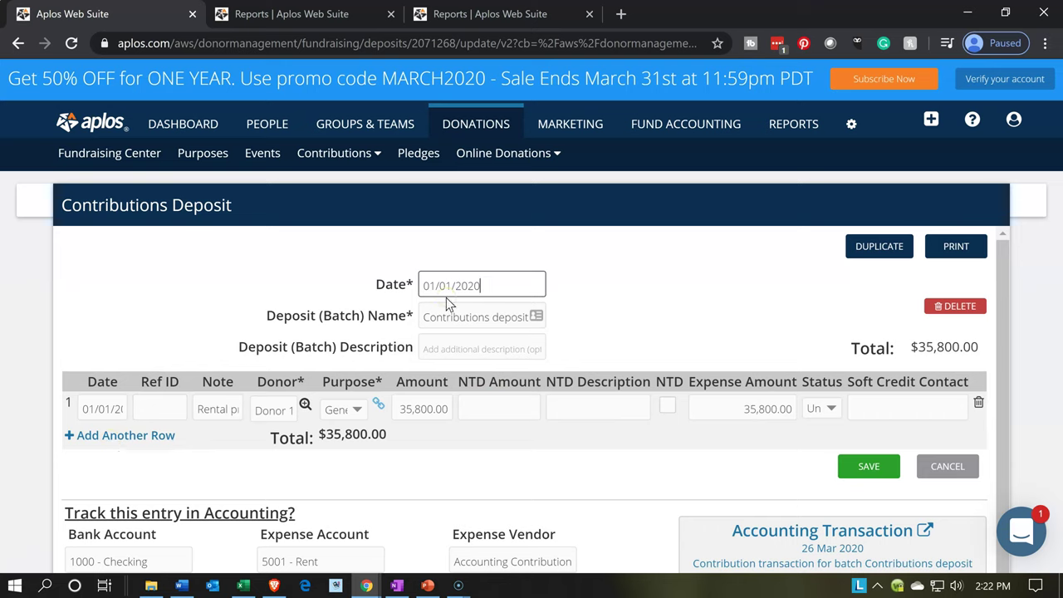
pyautogui.click(896, 480)
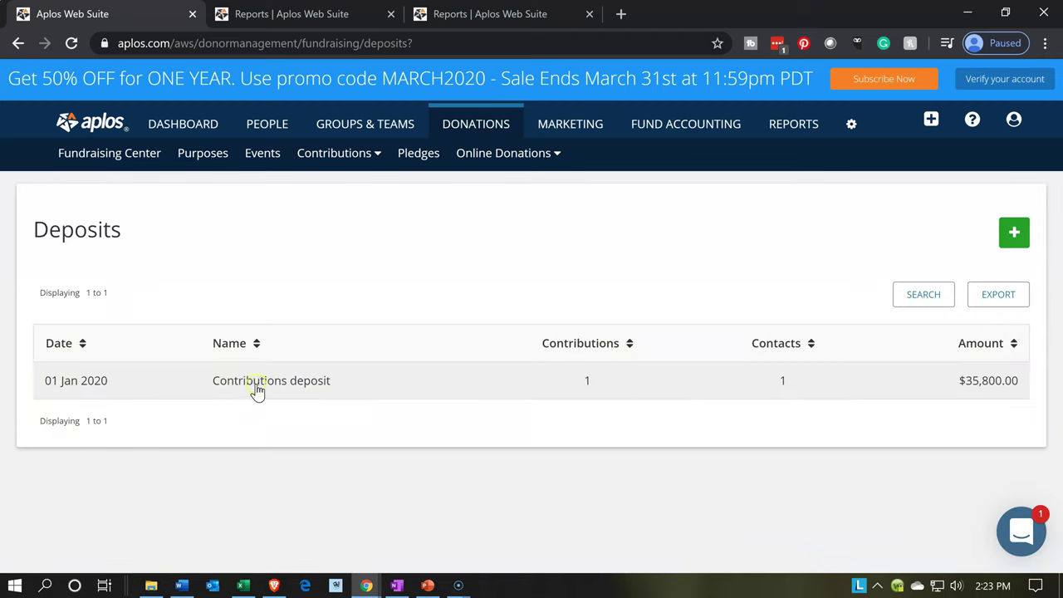
# Reload the January income statement and the 01/31/2020 balance sheet, and review the amounts in both reports.
pyautogui.click(478, 10)
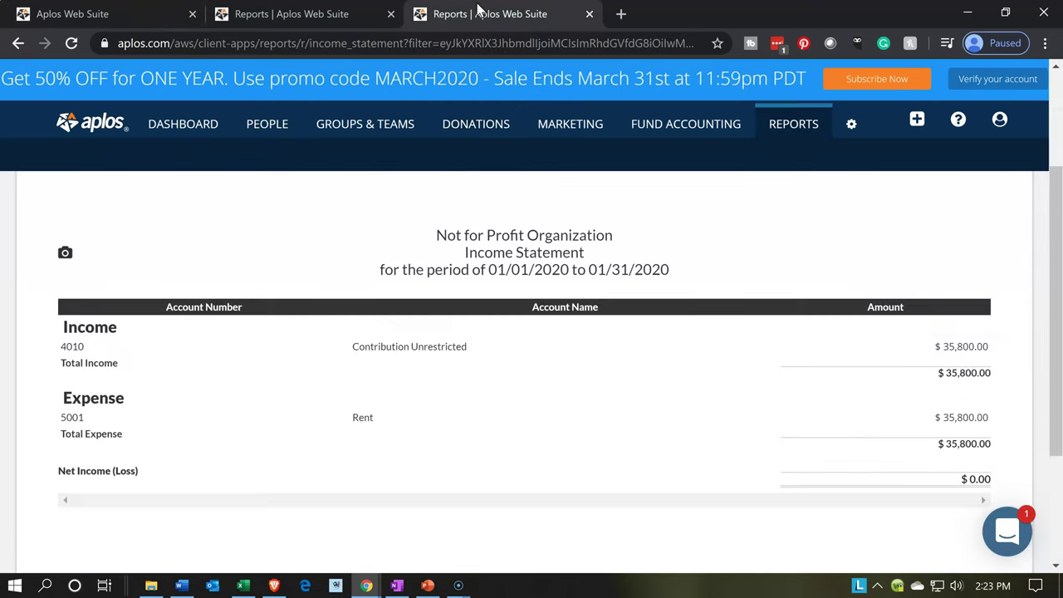
pyautogui.click(74, 46)
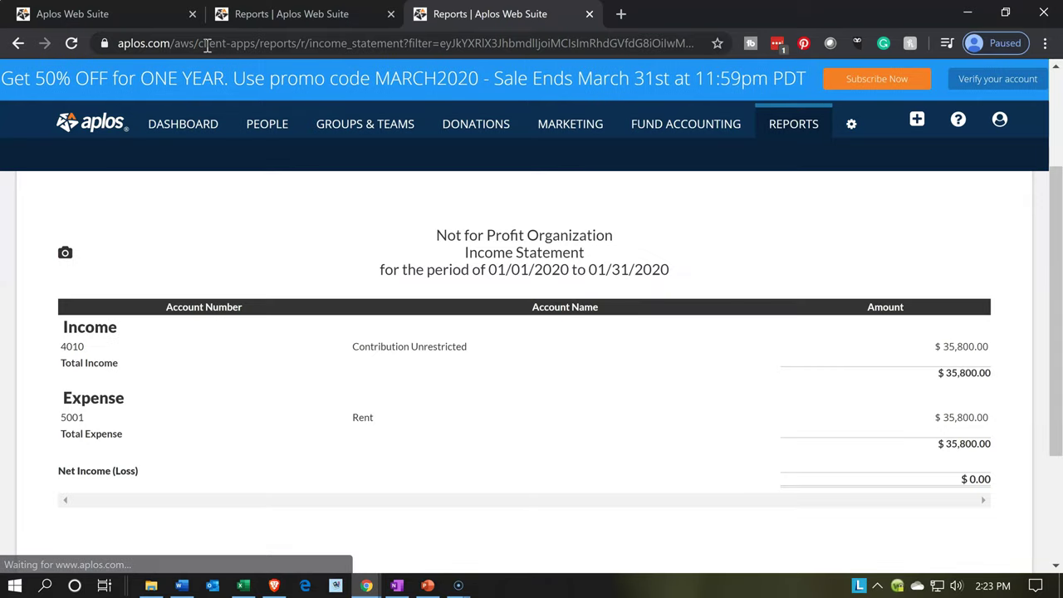
pyautogui.click(260, 246)
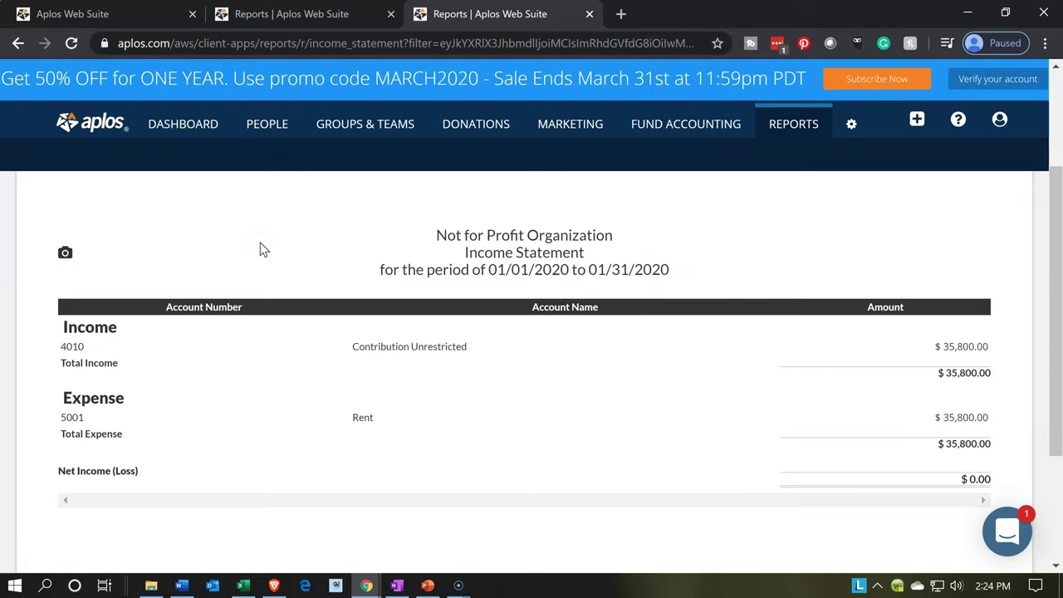
pyautogui.click(925, 348)
pyautogui.click(324, 15)
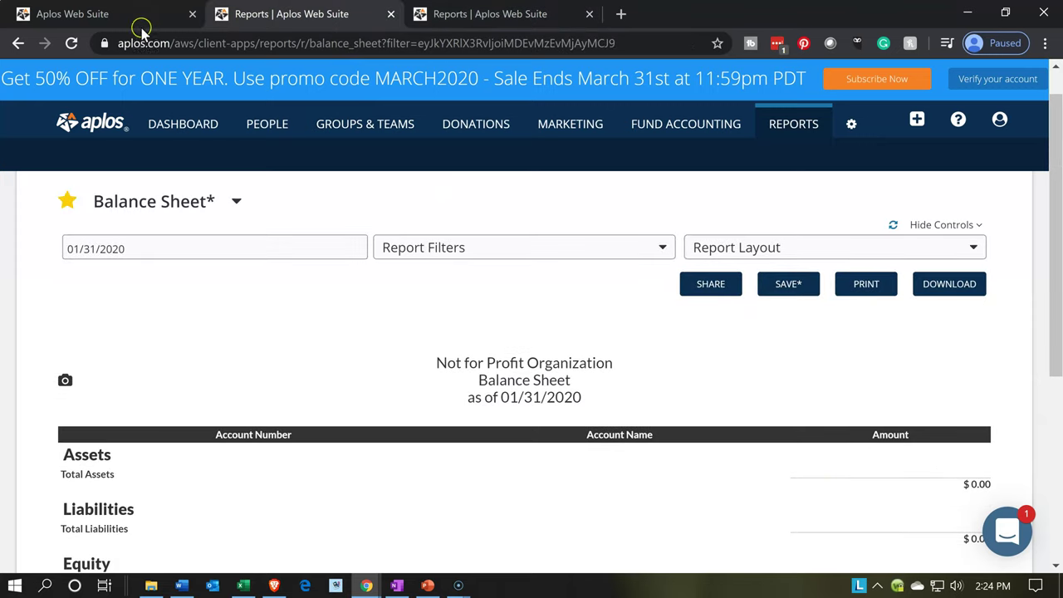
pyautogui.click(69, 43)
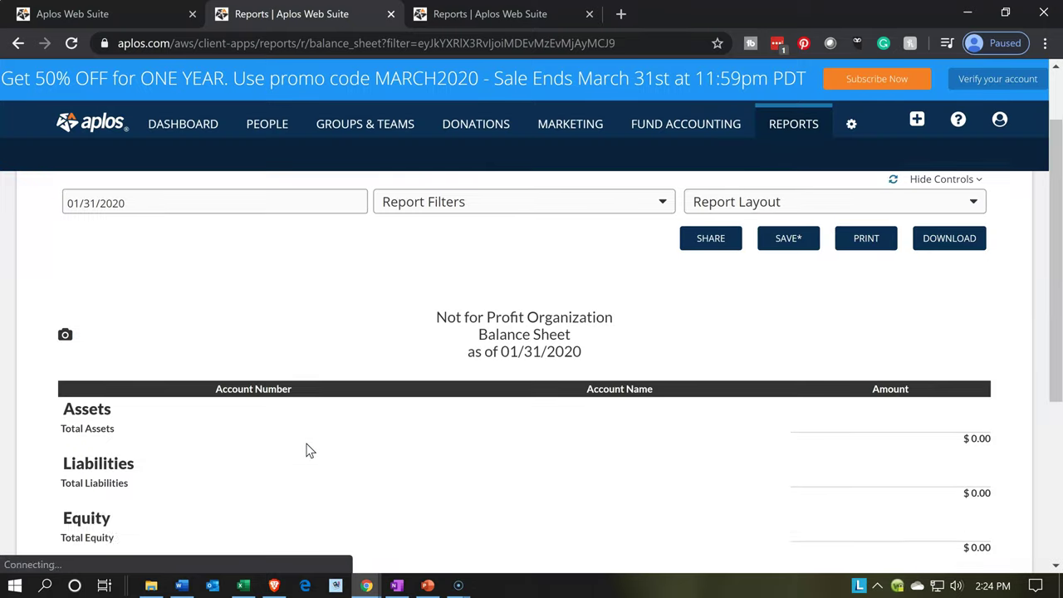
pyautogui.scroll(-3, 306, 451)
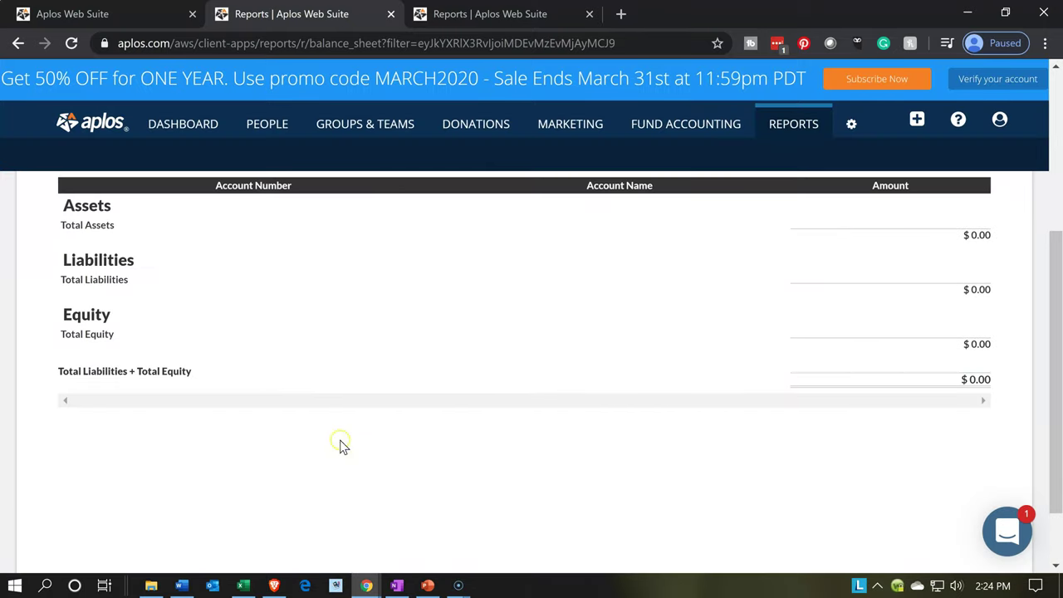
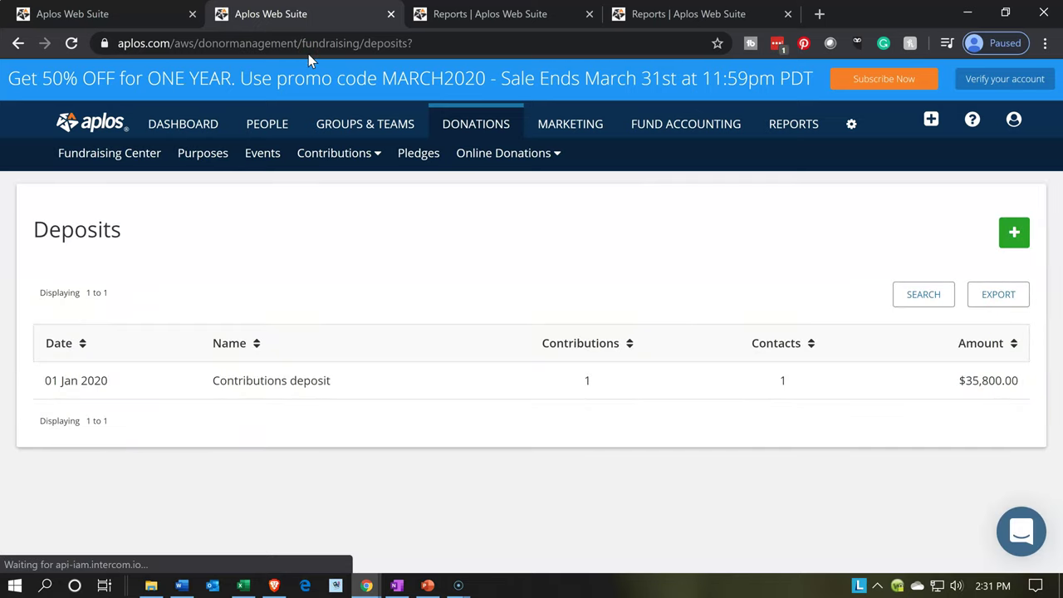
# Add the Income Statement by Fund to the favorite reports and open it.
pyautogui.click(510, 122)
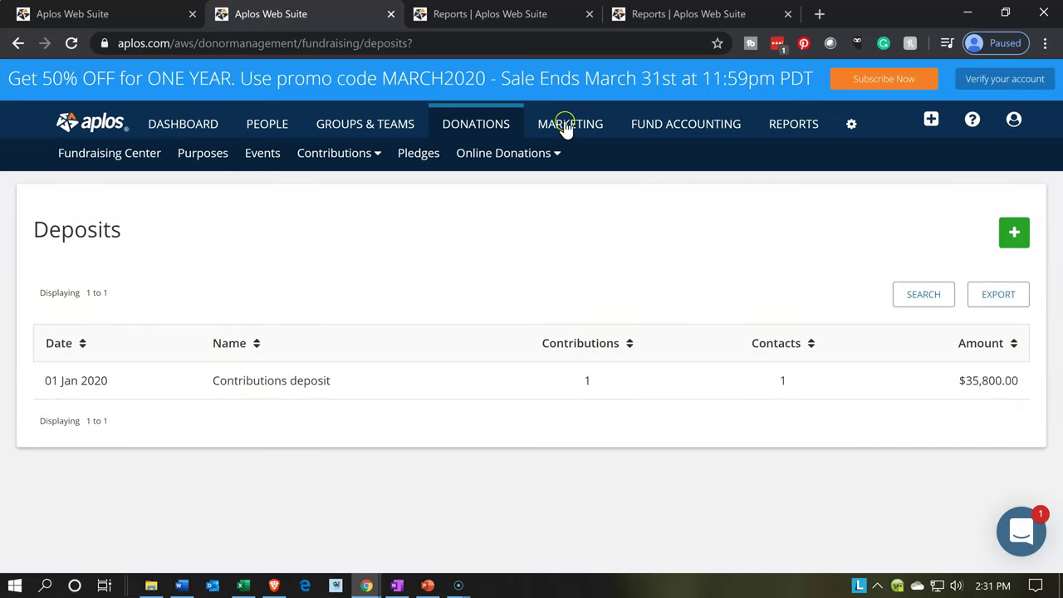
pyautogui.click(779, 130)
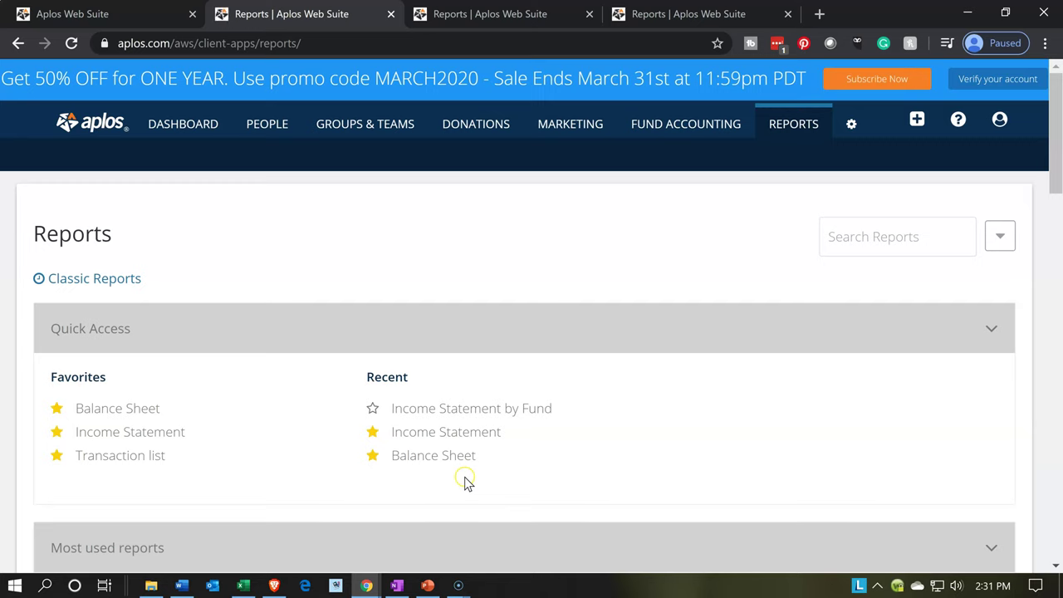
pyautogui.scroll(-1, 457, 478)
pyautogui.scroll(-1, 457, 478)
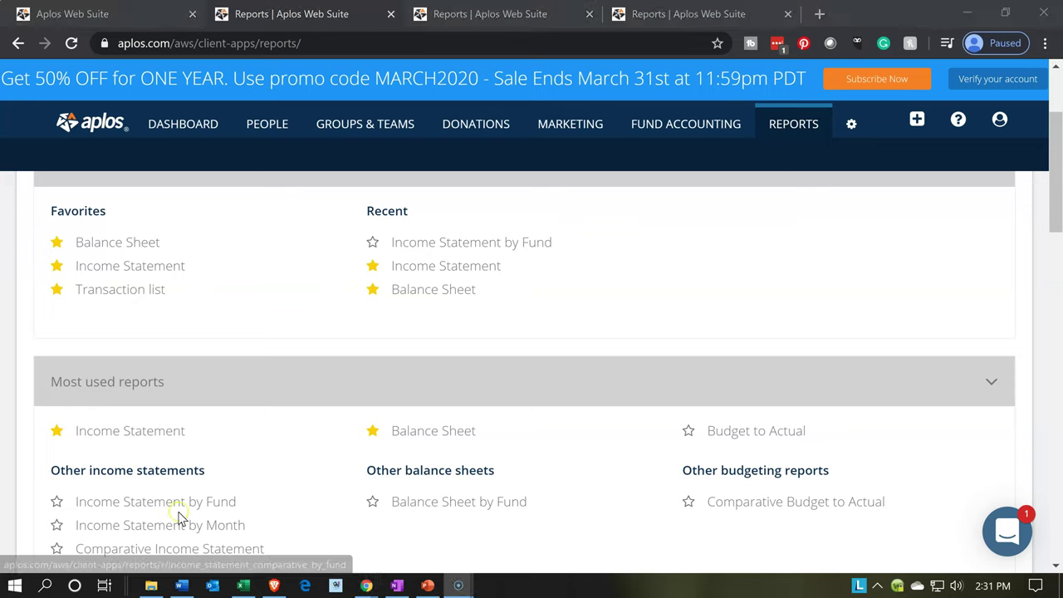
pyautogui.click(56, 504)
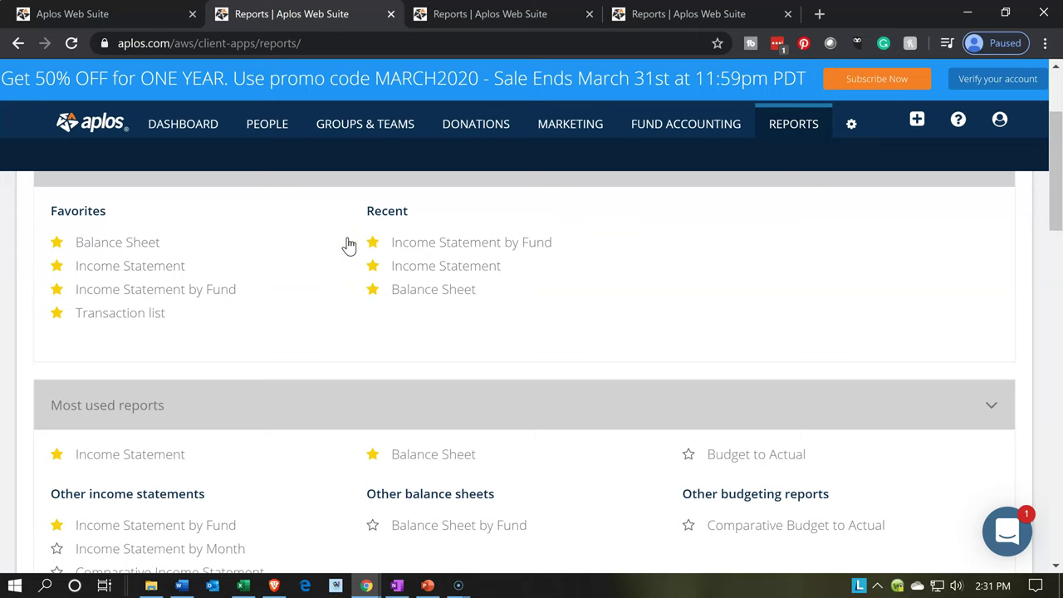
pyautogui.click(163, 291)
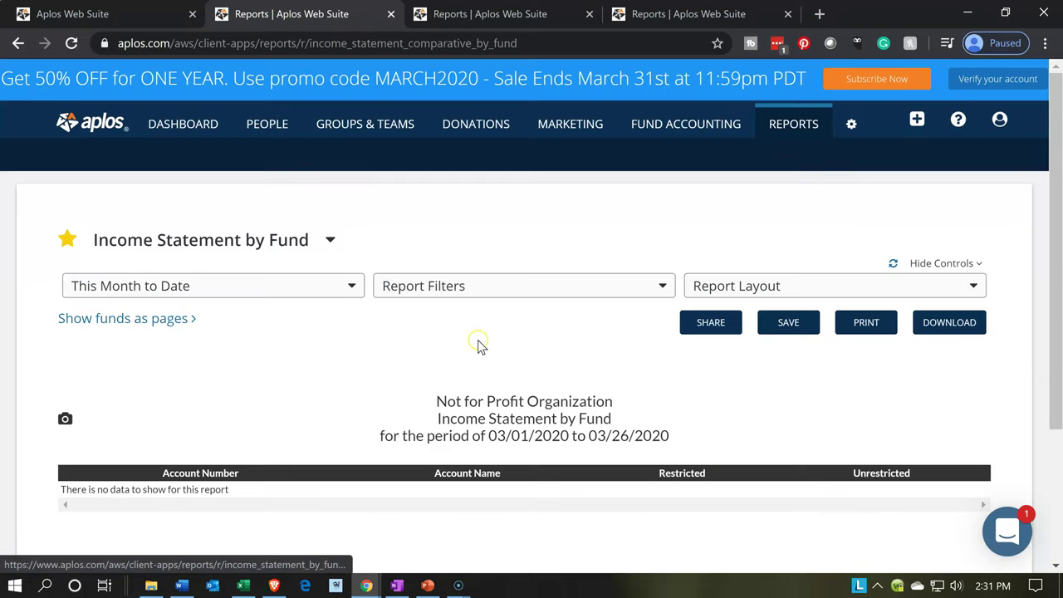
# Set the Income Statement by Fund period to This Year to Date and review its restricted and unrestricted amounts.
pyautogui.click(342, 292)
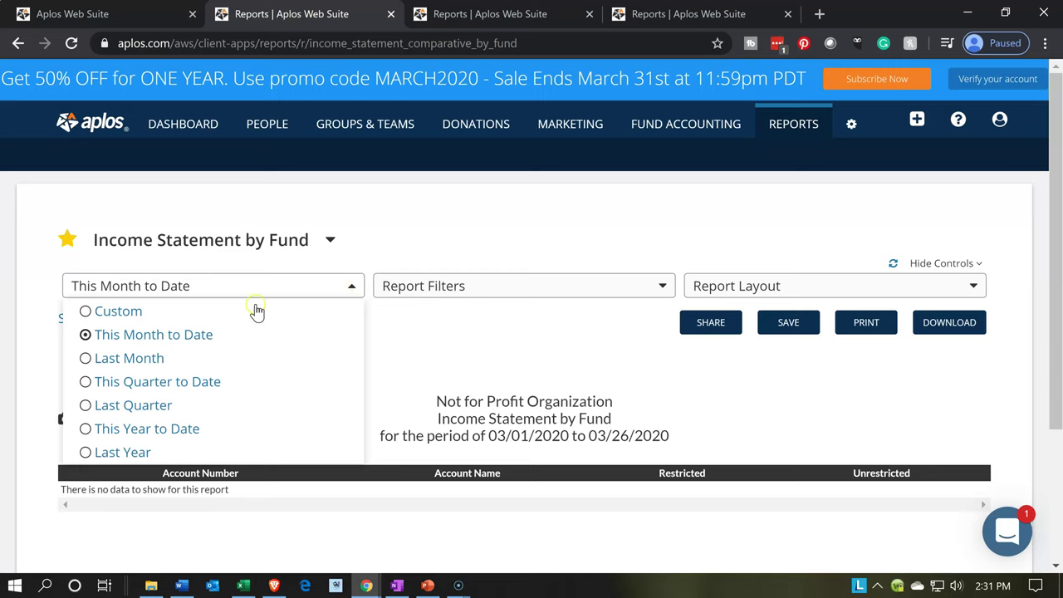
pyautogui.click(97, 319)
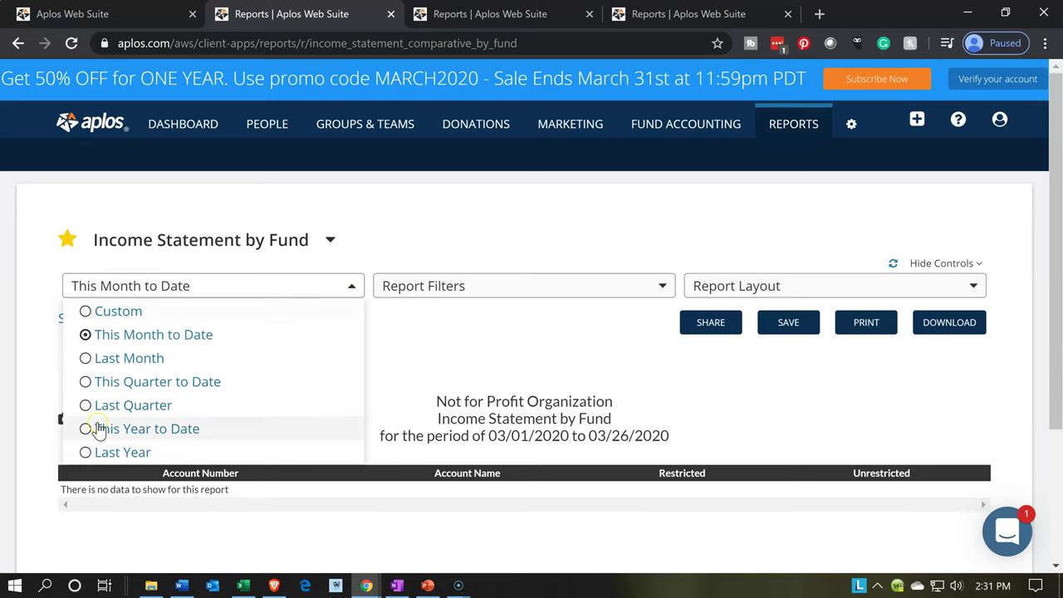
pyautogui.click(97, 428)
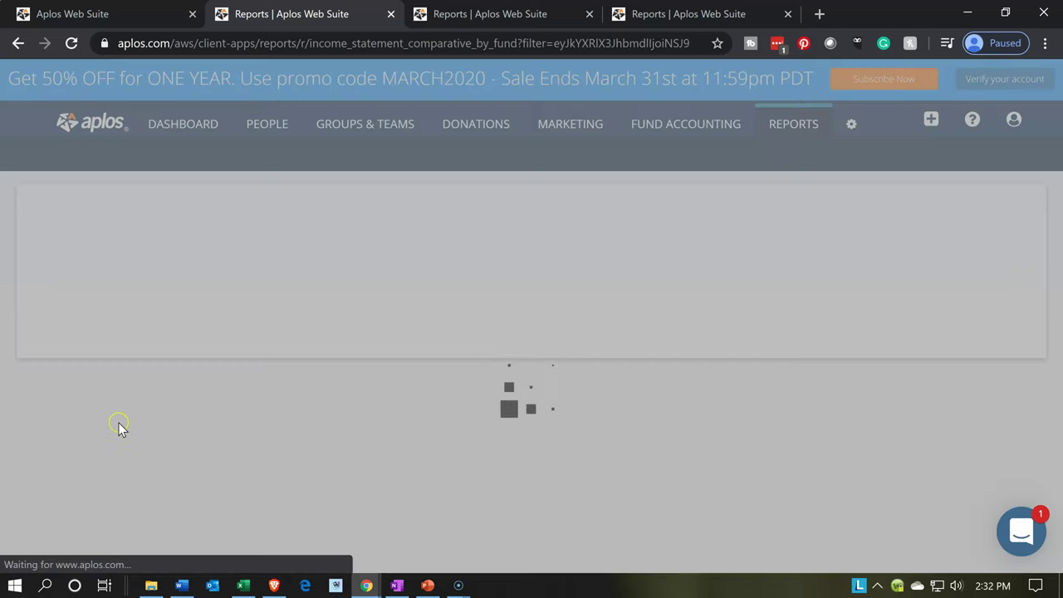
pyautogui.scroll(-2, 123, 429)
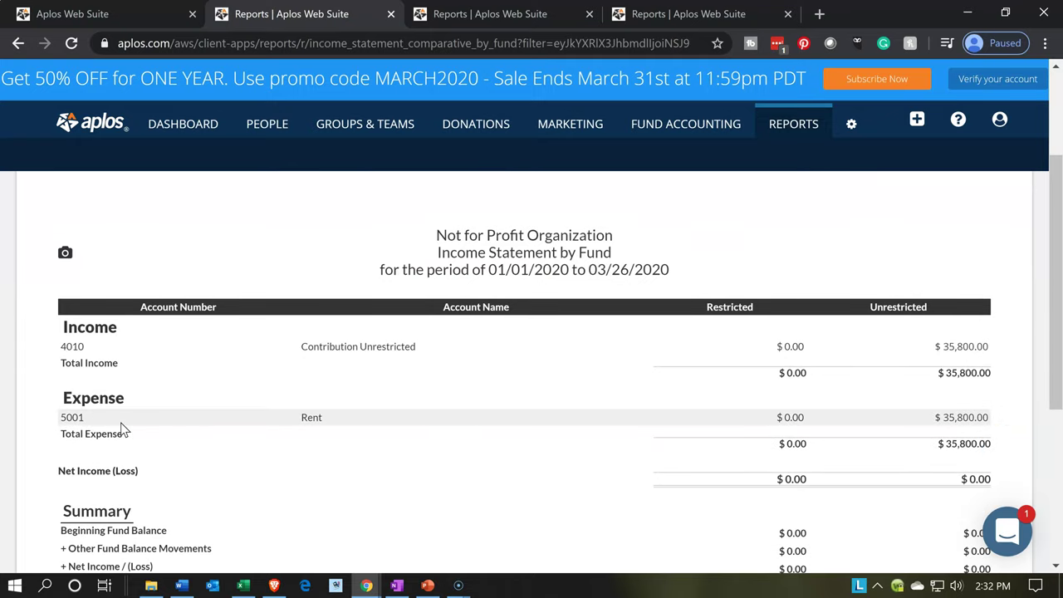
pyautogui.click(638, 359)
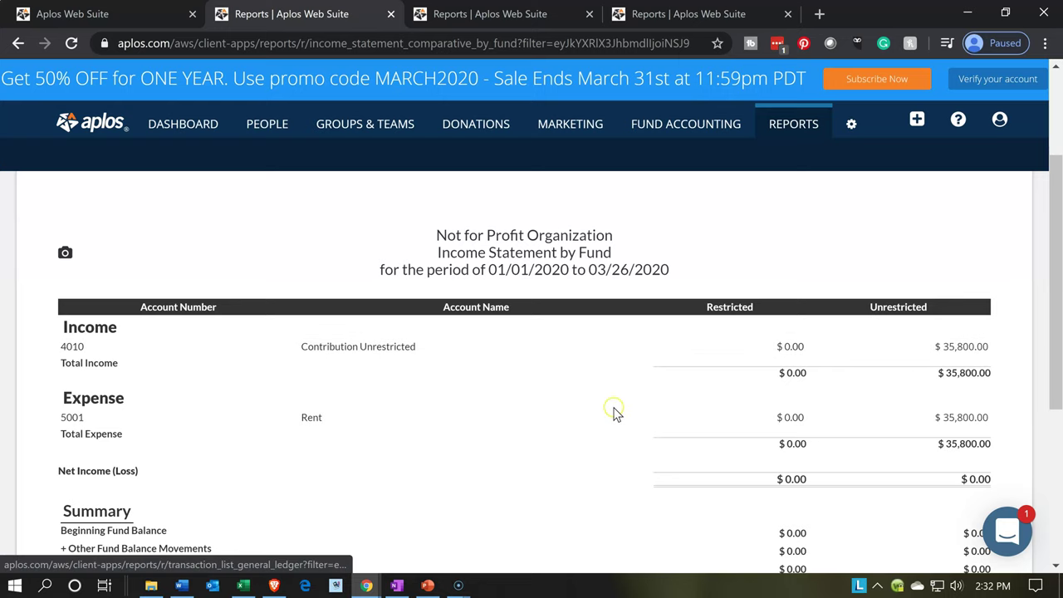
# Switch to the Excel workbook and examine the Rent Expense row and its allocation across the functional expense categories.
pyautogui.click(244, 586)
pyautogui.click(598, 423)
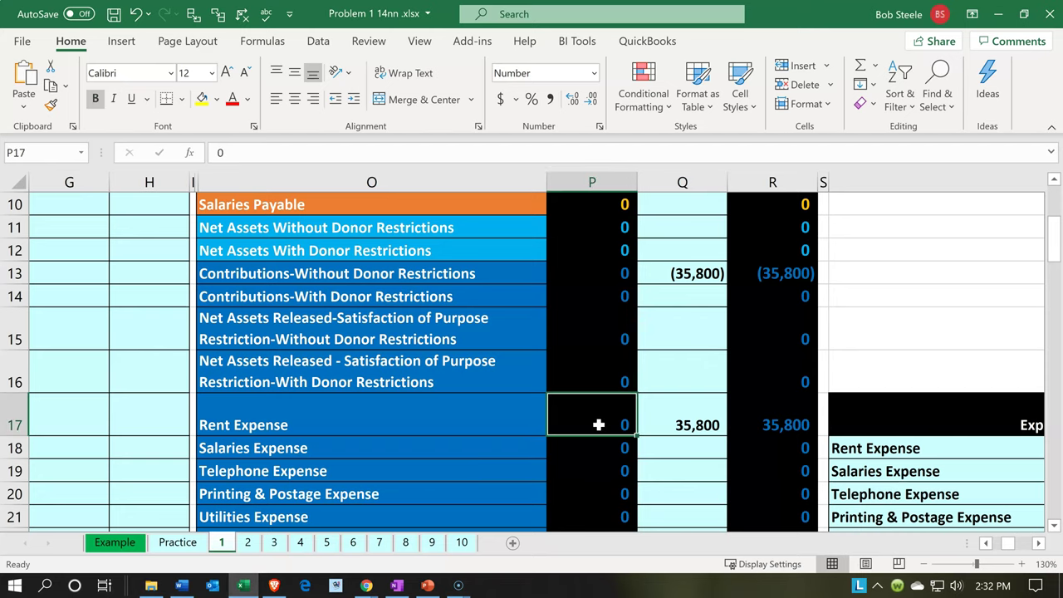
pyautogui.press('Right')
pyautogui.press('Right')
pyautogui.press('Right')
pyautogui.press('Right')
pyautogui.press('Right')
pyautogui.press('Right')
pyautogui.press('Right')
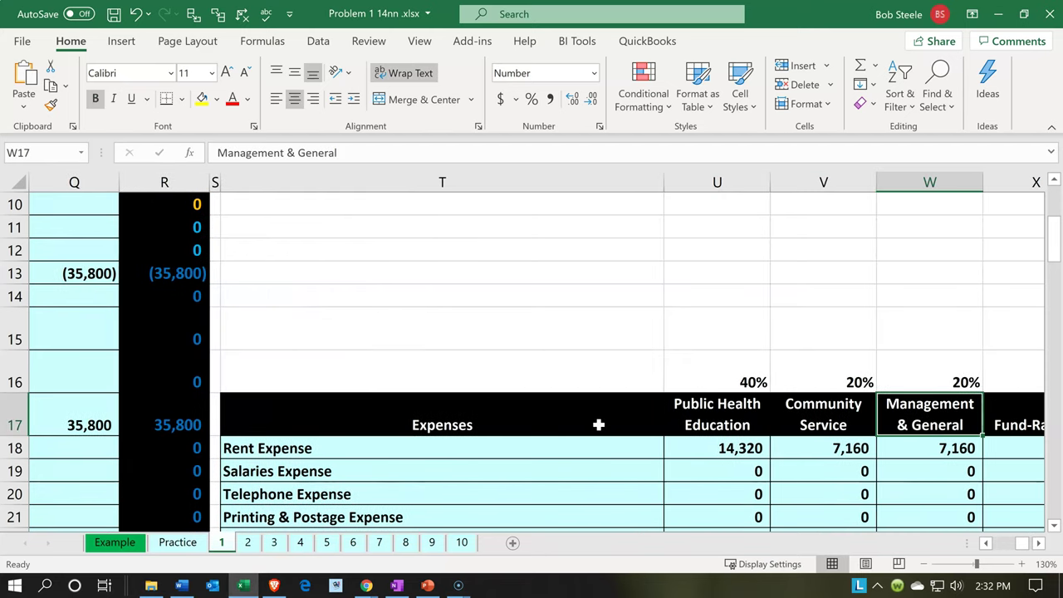
# Review the worksheet's Statement of Financial Position and the donor restriction columns of its Statement of Activities.
pyautogui.scroll(-5, 598, 424)
pyautogui.scroll(-3, 599, 424)
pyautogui.scroll(2, 599, 425)
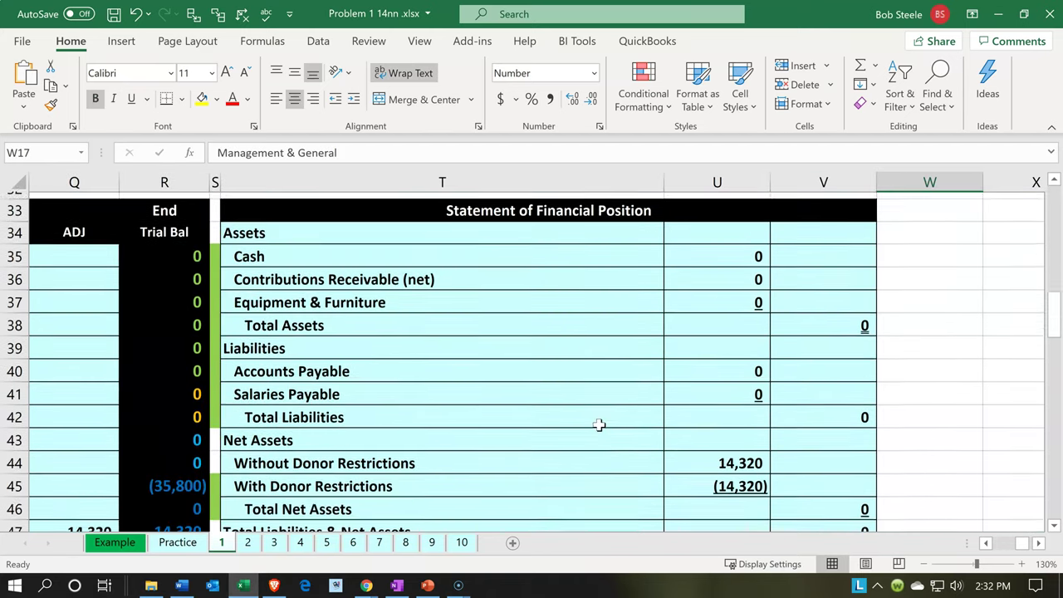
pyautogui.click(599, 425)
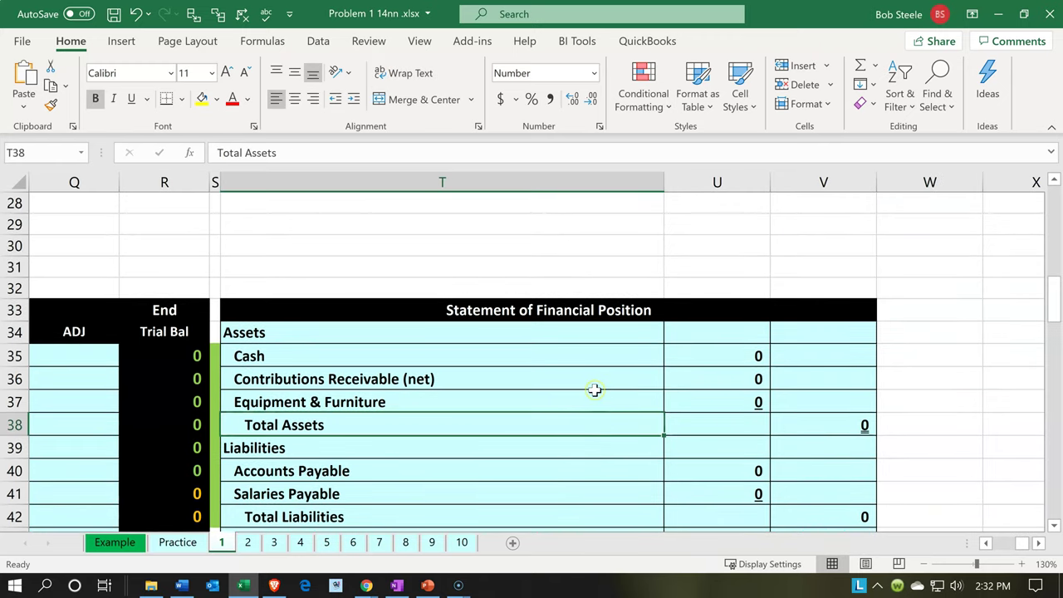
pyautogui.scroll(-3, 595, 390)
pyautogui.scroll(2, 594, 389)
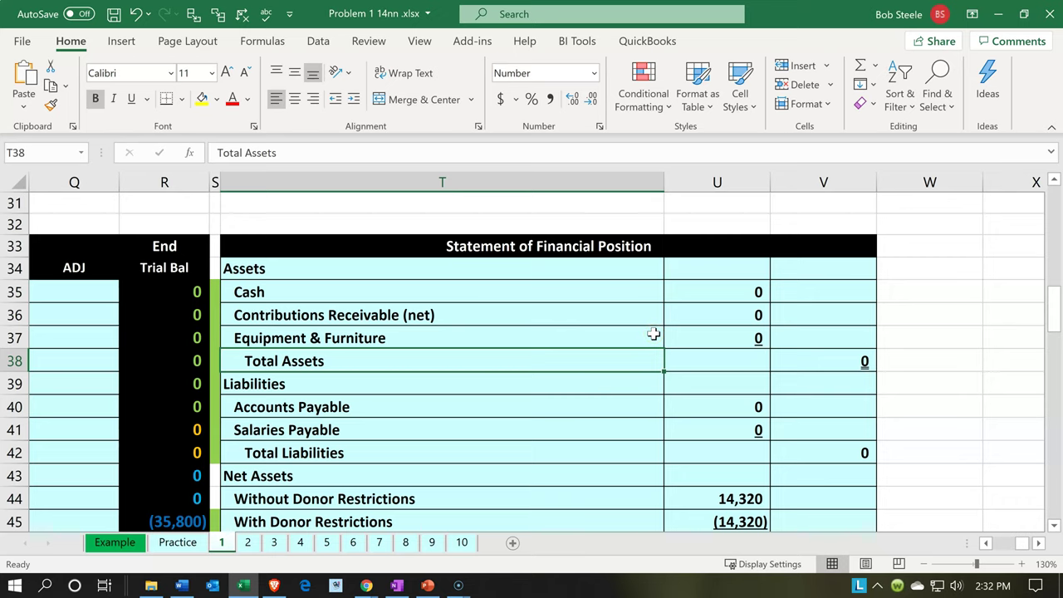
pyautogui.scroll(-4, 653, 333)
pyautogui.scroll(-1, 654, 334)
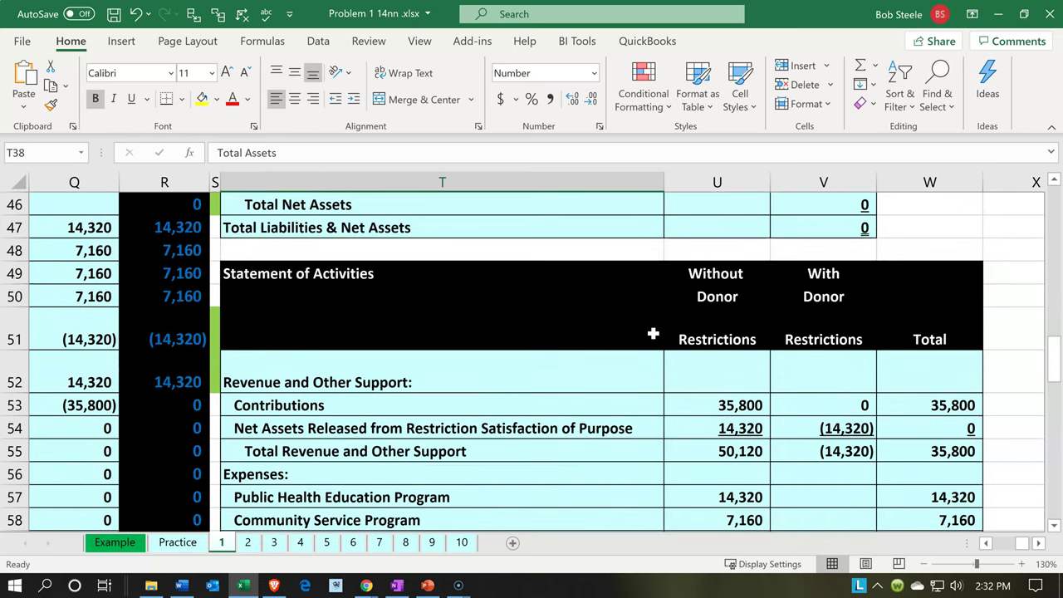
pyautogui.click(714, 340)
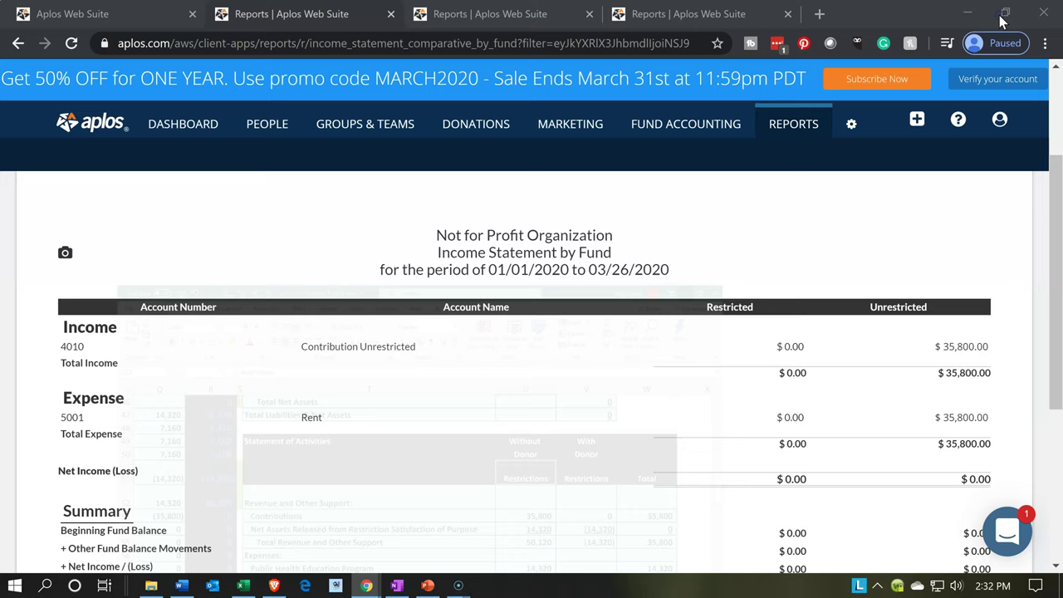
# Return from Excel to Aplos, open the Reports list and look through its report groups for the donation reports.
pyautogui.click(999, 15)
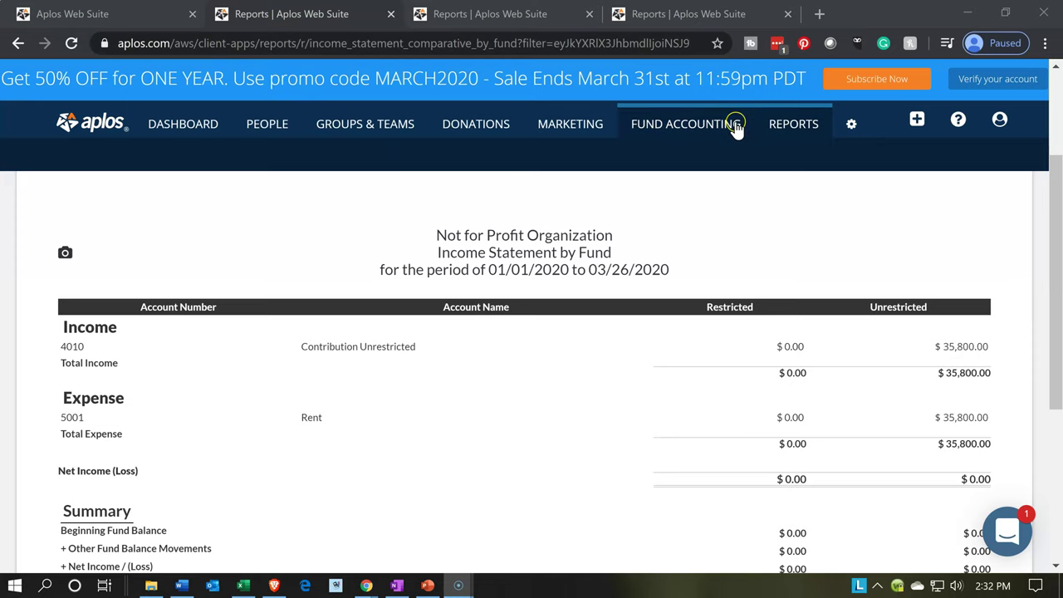
pyautogui.click(774, 132)
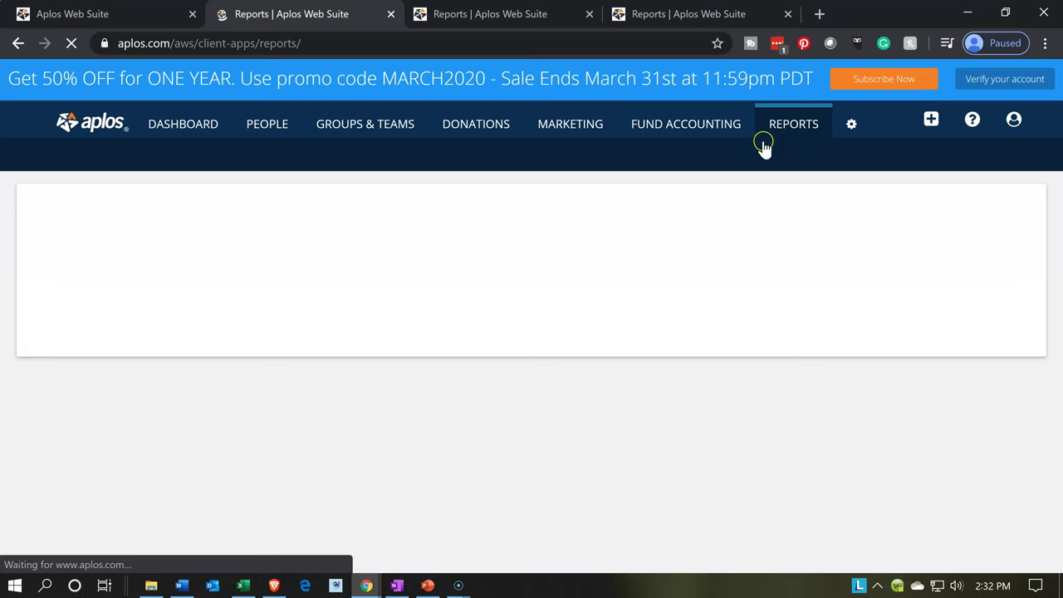
pyautogui.click(279, 364)
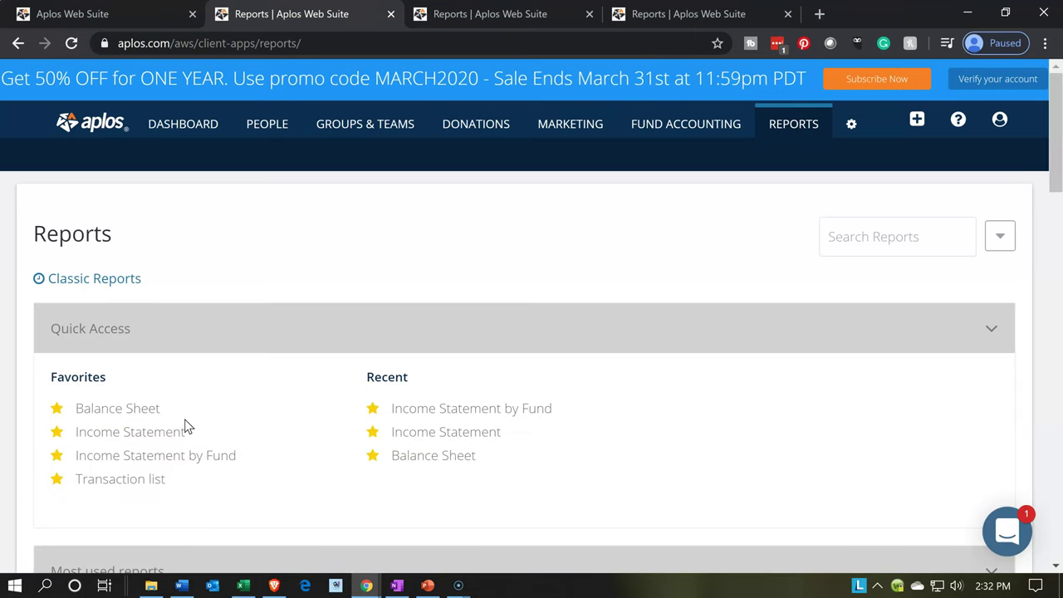
pyautogui.scroll(-3, 187, 426)
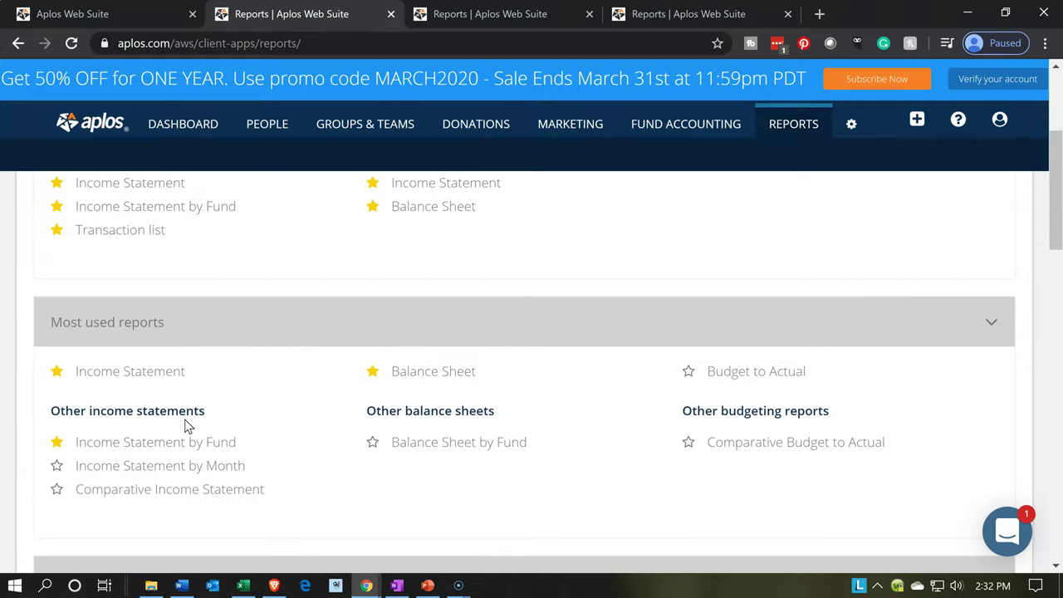
pyautogui.scroll(3, 186, 426)
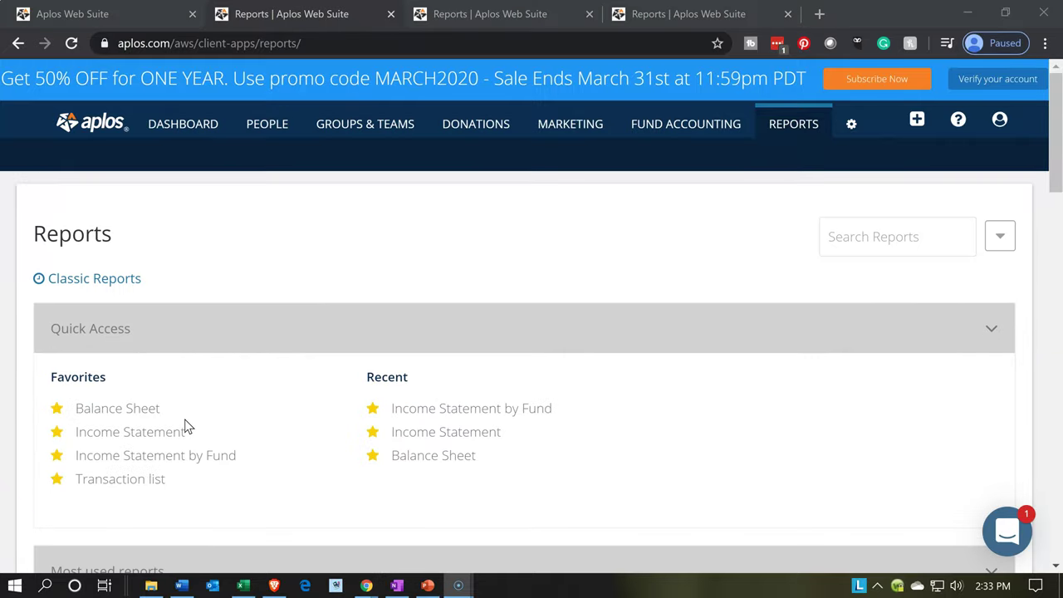
pyautogui.scroll(-4, 187, 426)
pyautogui.scroll(-5, 187, 426)
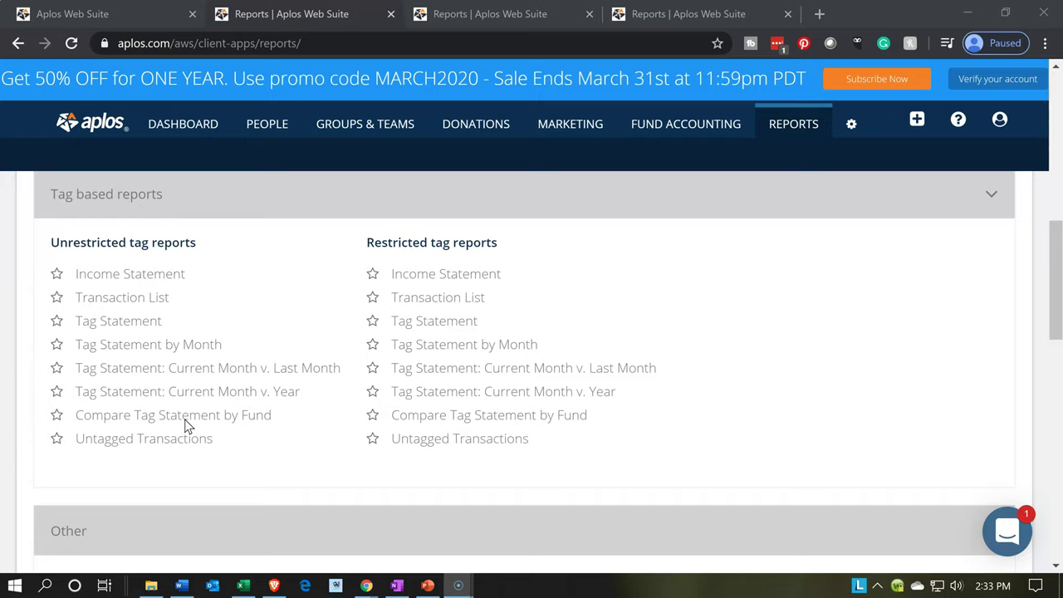
pyautogui.scroll(-1, 186, 426)
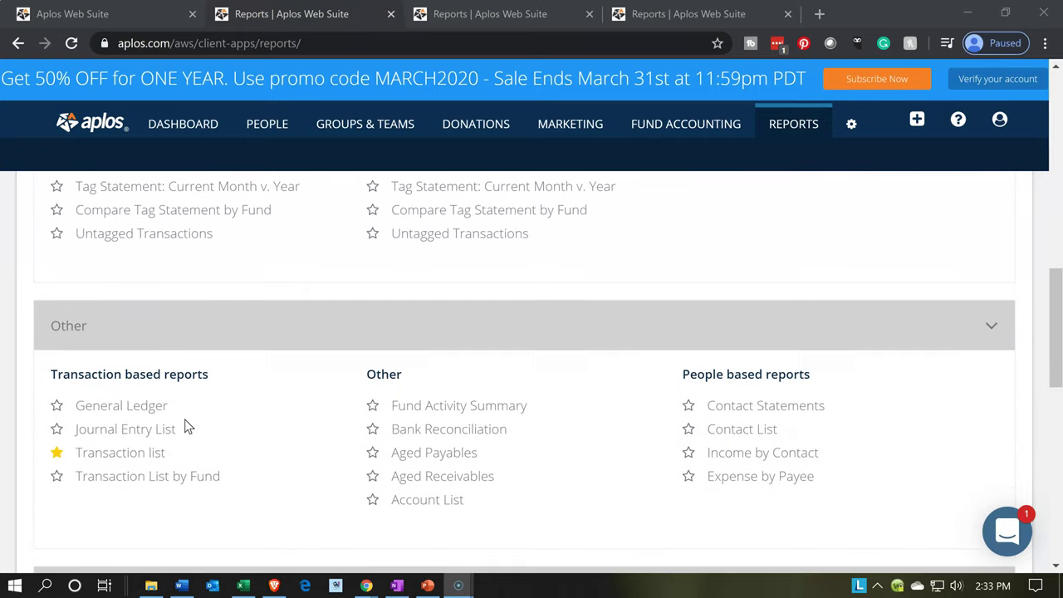
pyautogui.scroll(-3, 187, 426)
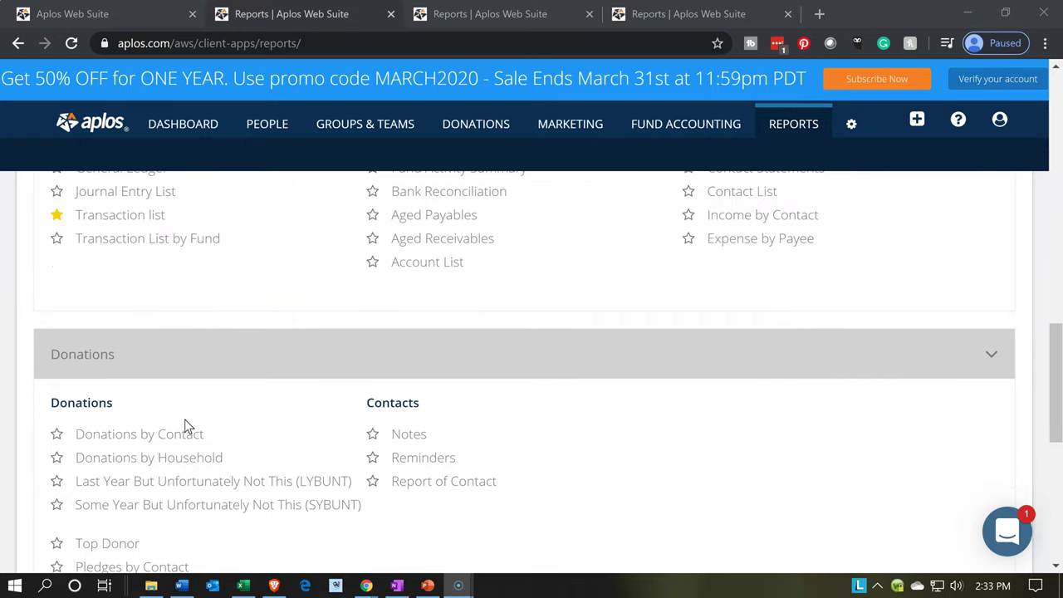
pyautogui.scroll(-1, 119, 371)
# Add Donations by Contact to the favorite reports and open it.
pyautogui.click(138, 364)
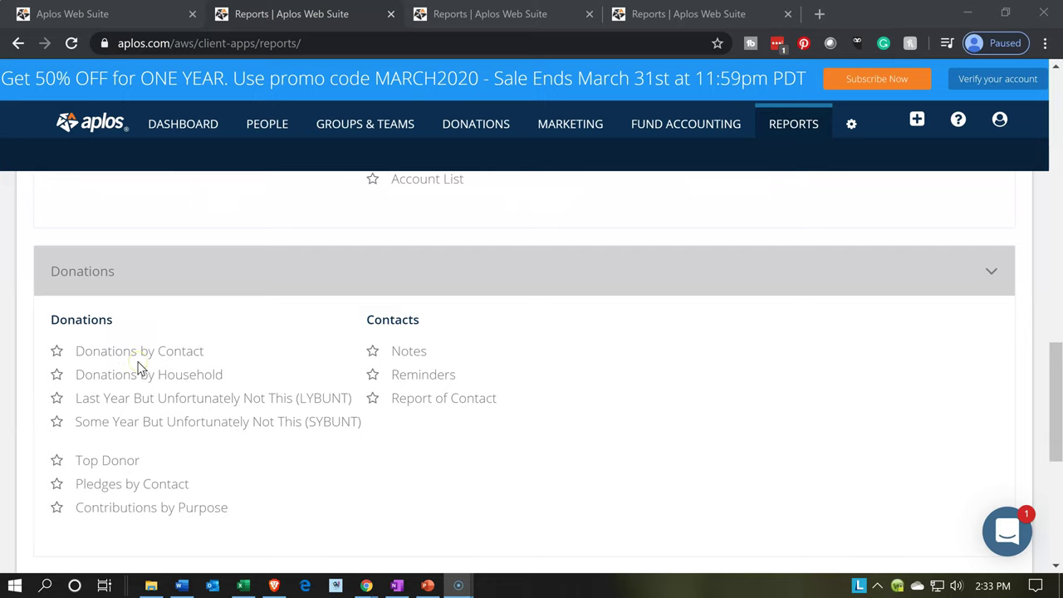
pyautogui.click(55, 354)
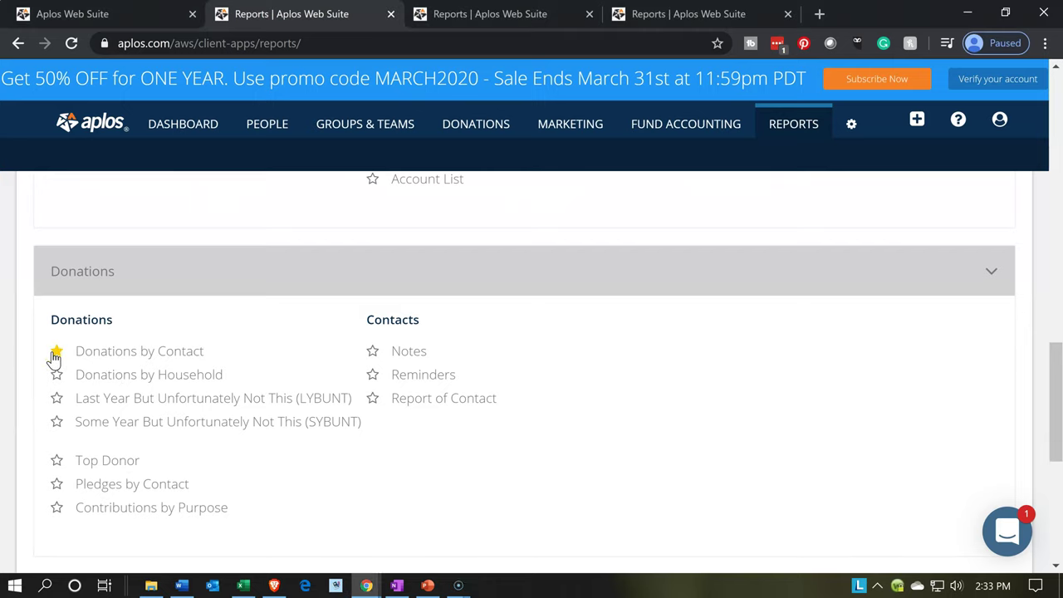
pyautogui.click(110, 356)
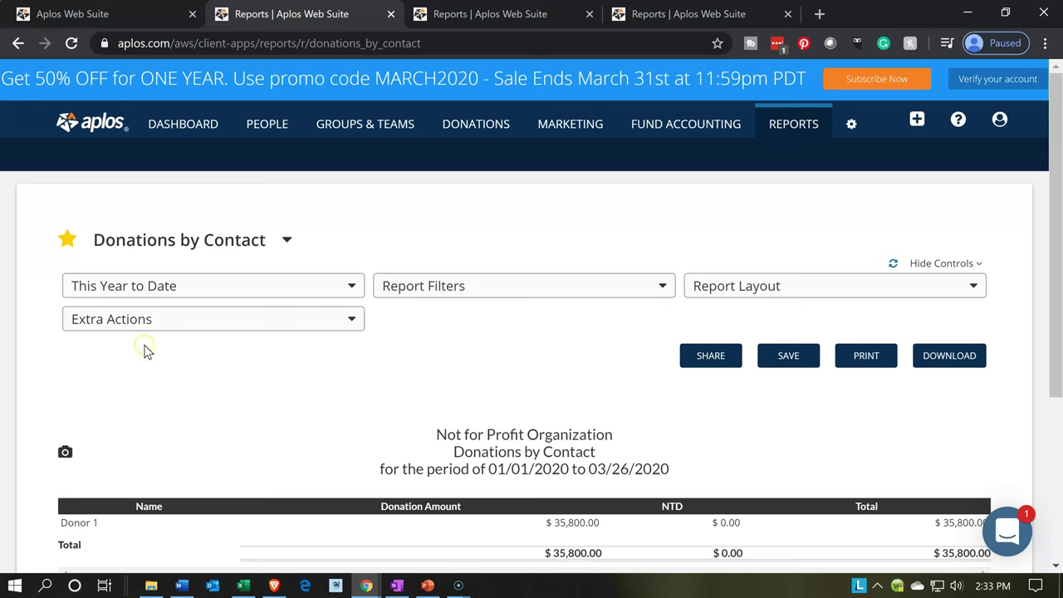
# Check that the Donations by Contact period is This Year to Date and review the donation amounts per donor.
pyautogui.click(195, 289)
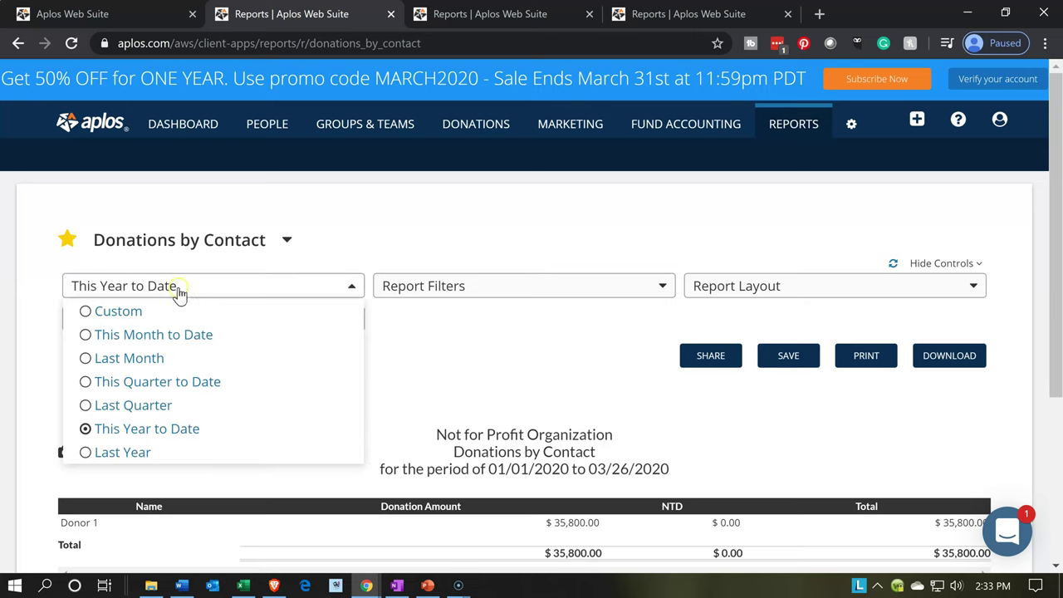
pyautogui.click(146, 438)
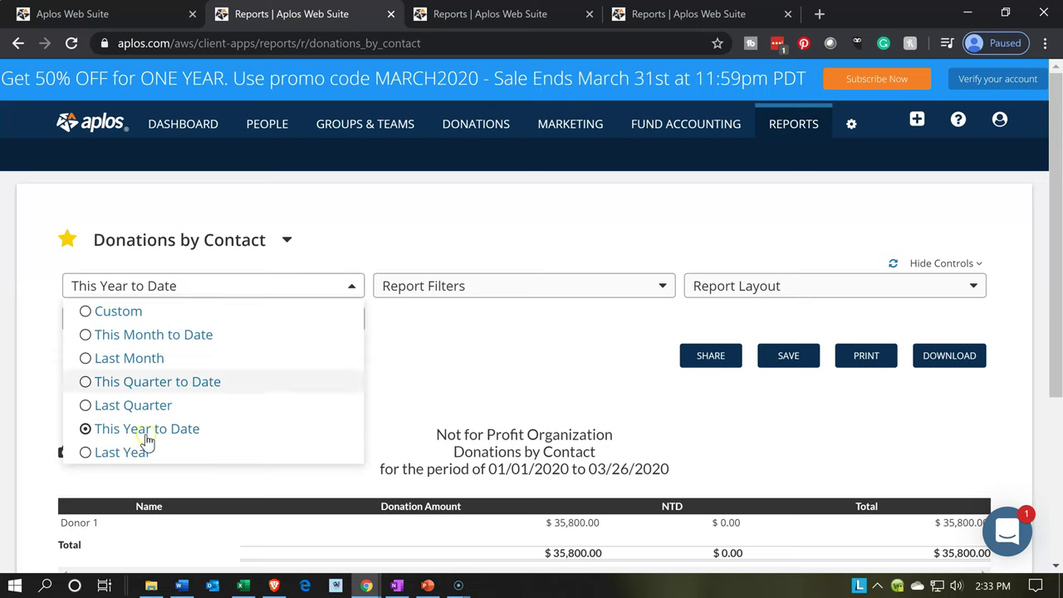
pyautogui.click(439, 344)
pyautogui.scroll(-3, 439, 343)
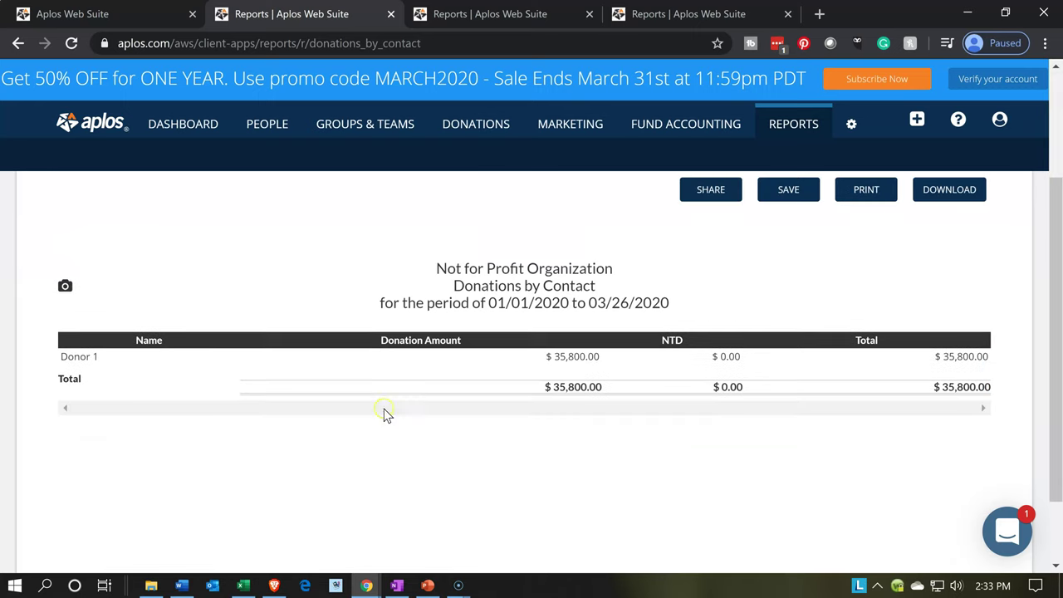
pyautogui.click(210, 426)
# Switch to the browser tab with the Aplos dashboard and open the Contact List.
pyautogui.click(167, 155)
pyautogui.click(122, 18)
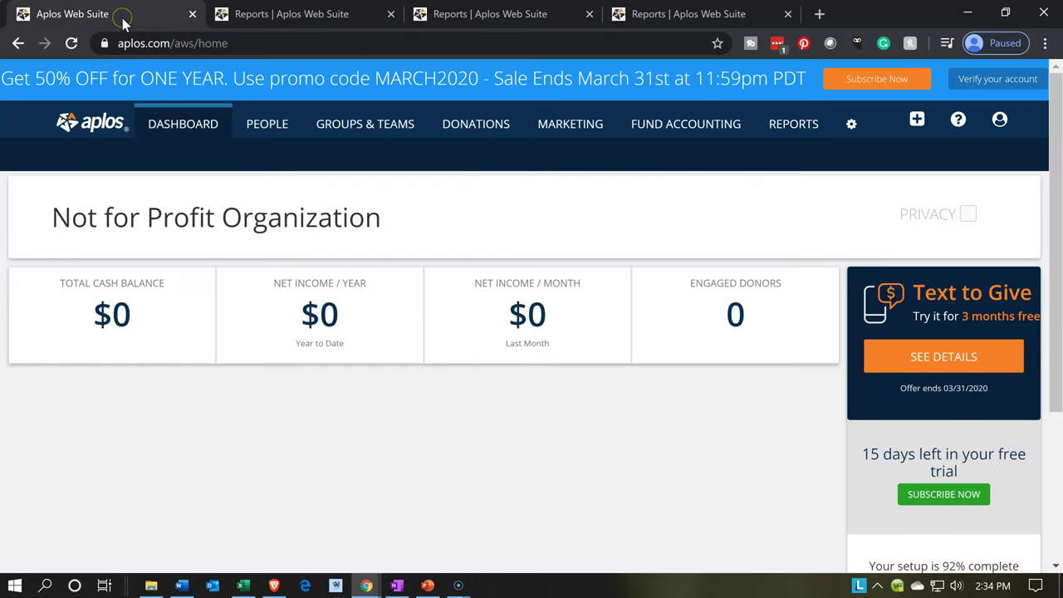
pyautogui.click(242, 129)
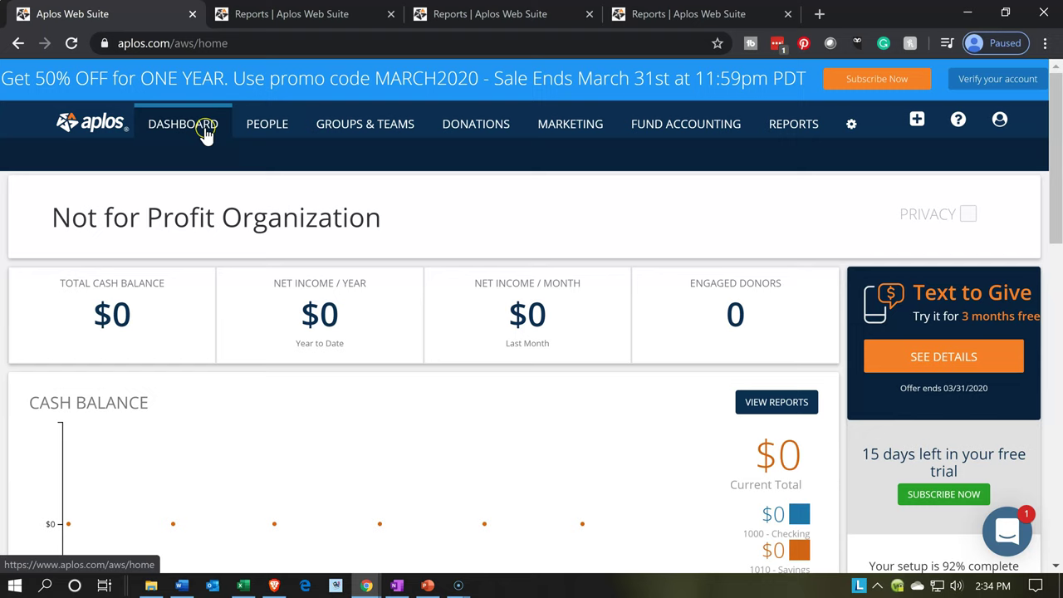
pyautogui.click(261, 129)
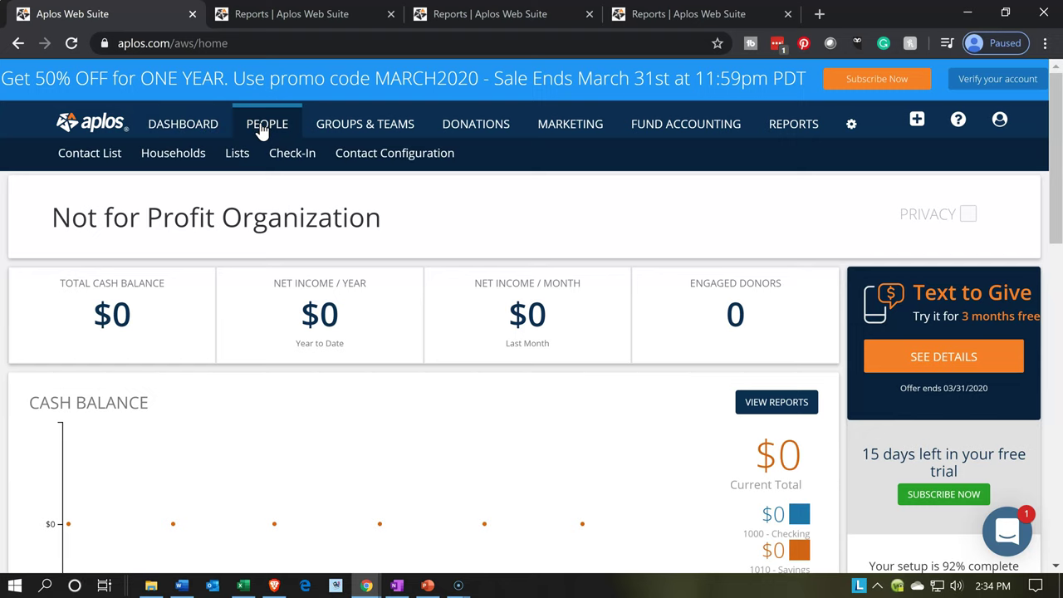
pyautogui.click(92, 163)
pyautogui.click(99, 157)
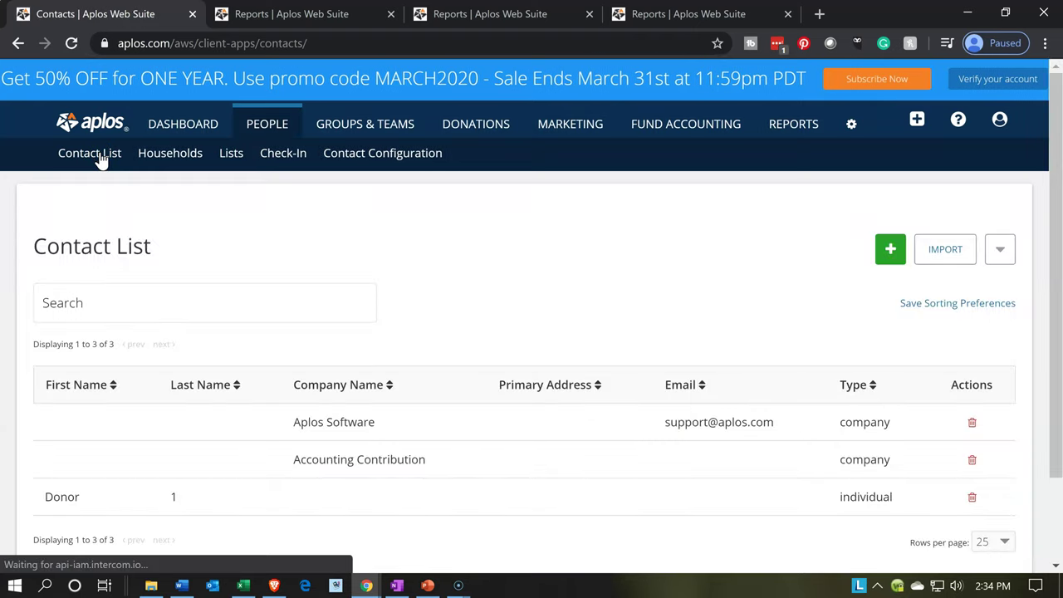
# Open the Donor 1 contact from the Contact List and review its giving summary and details.
pyautogui.click(89, 264)
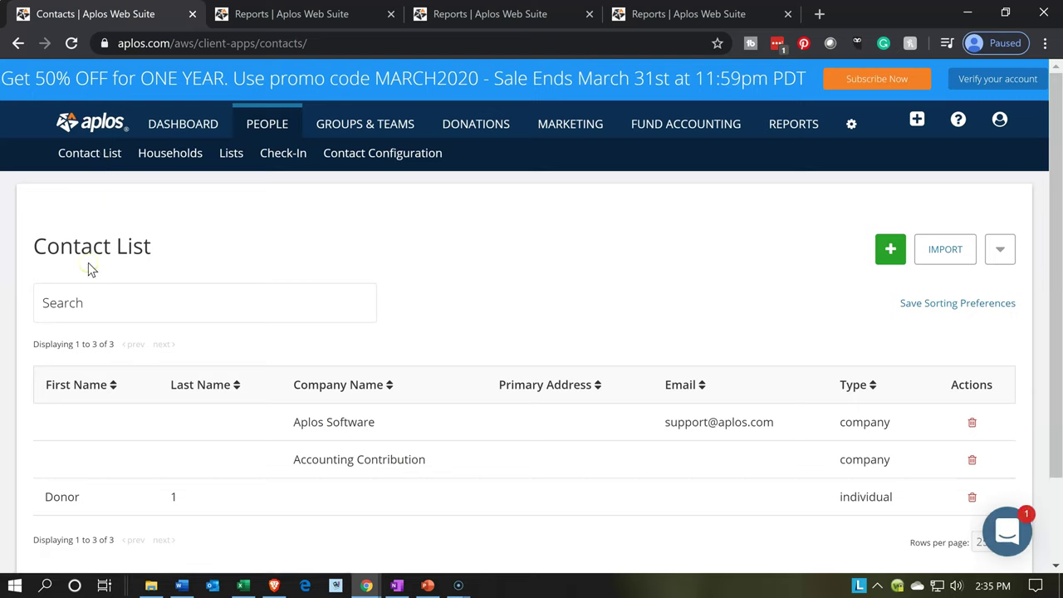
pyautogui.click(79, 495)
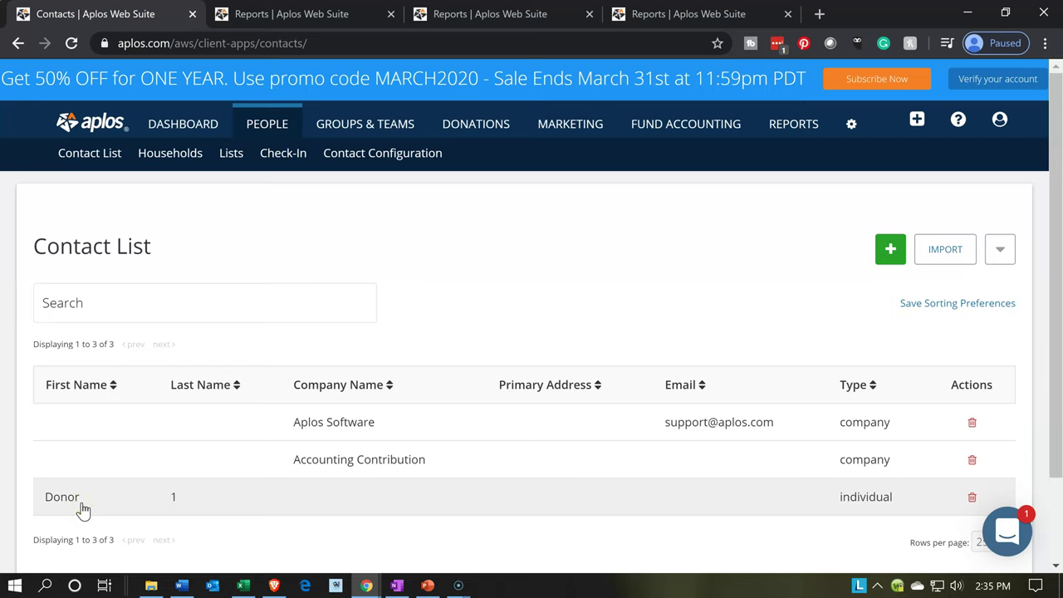
pyautogui.click(512, 413)
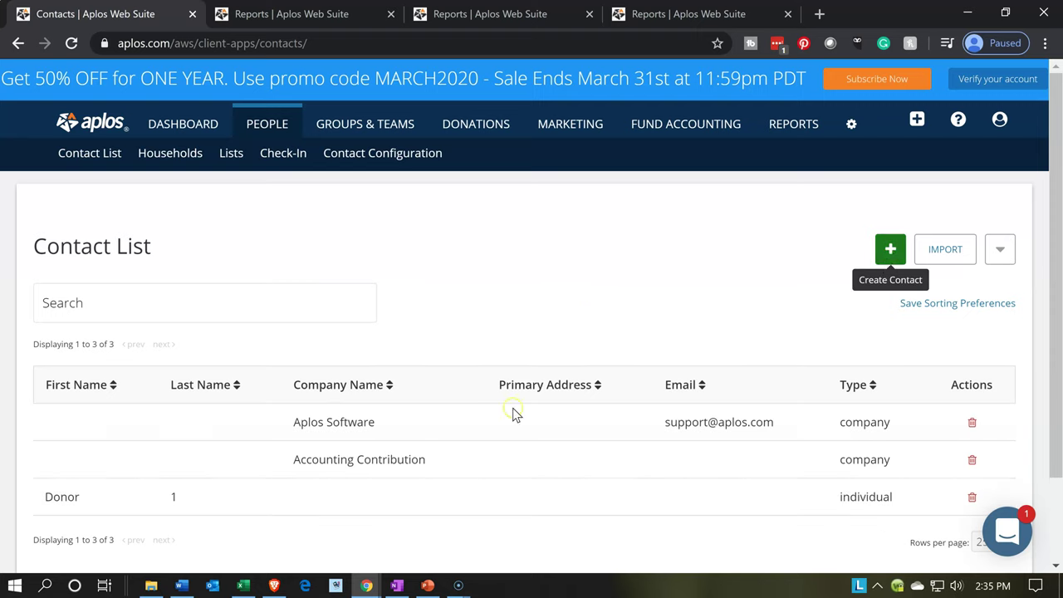
pyautogui.click(84, 511)
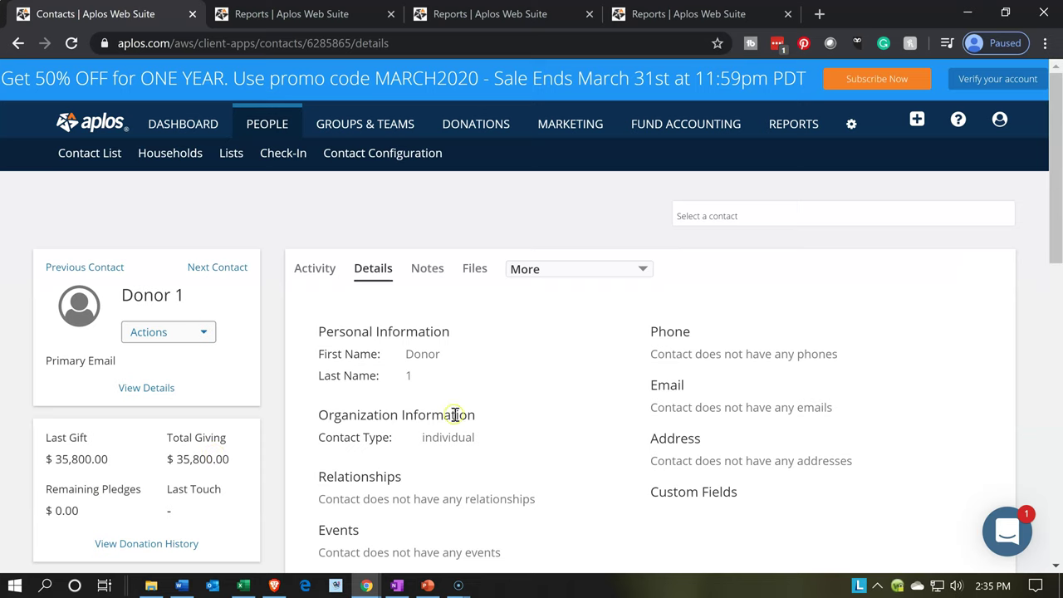
pyautogui.scroll(-2, 455, 414)
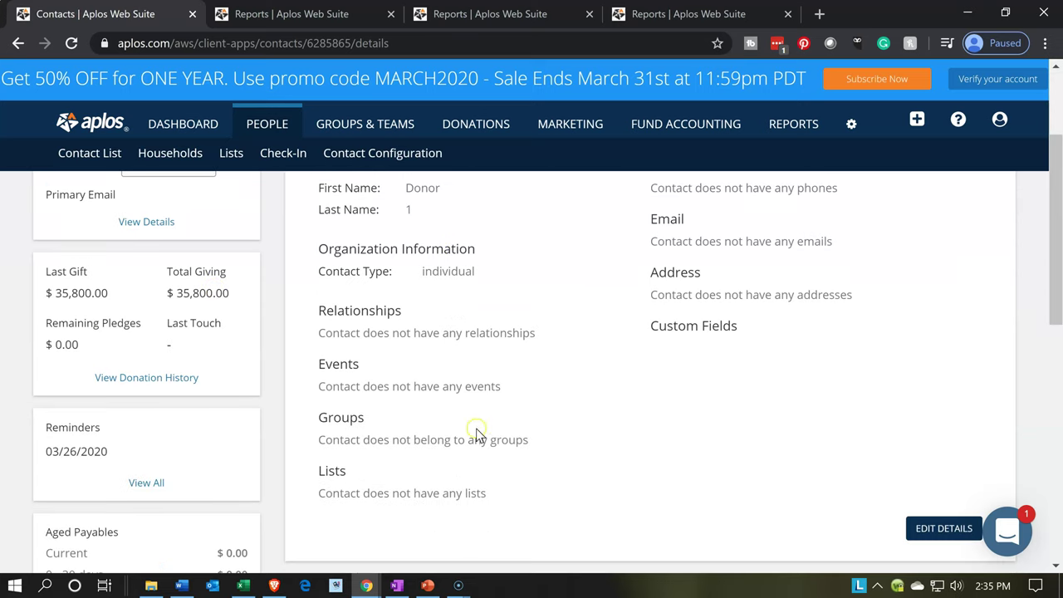
# Open the Donor 1 contact for editing and examine its basic info, phone, email, address, events, custom field and list options.
pyautogui.click(919, 524)
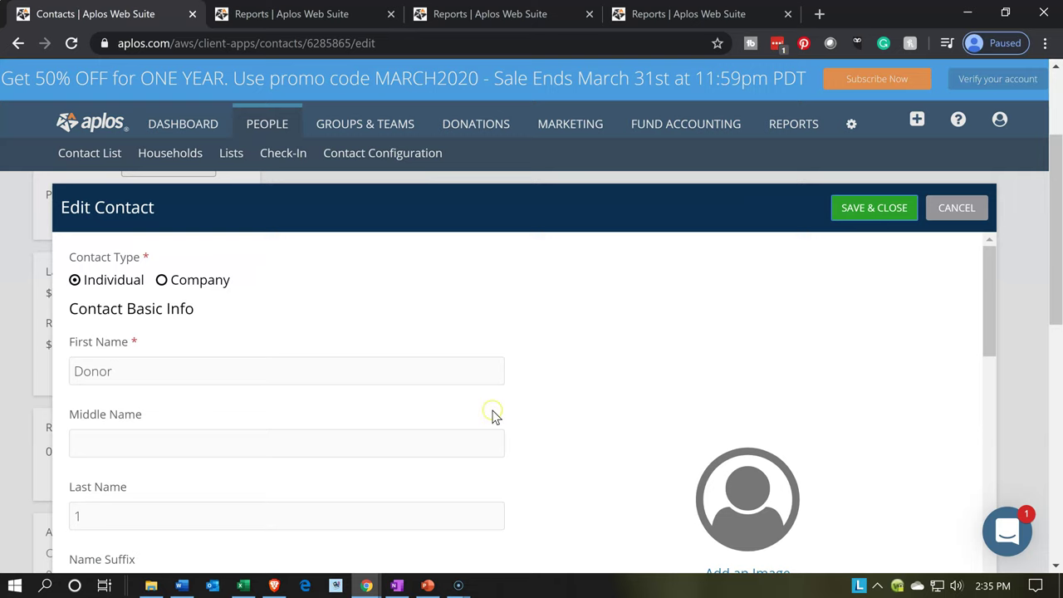
pyautogui.scroll(-1, 492, 415)
pyautogui.scroll(-1, 492, 417)
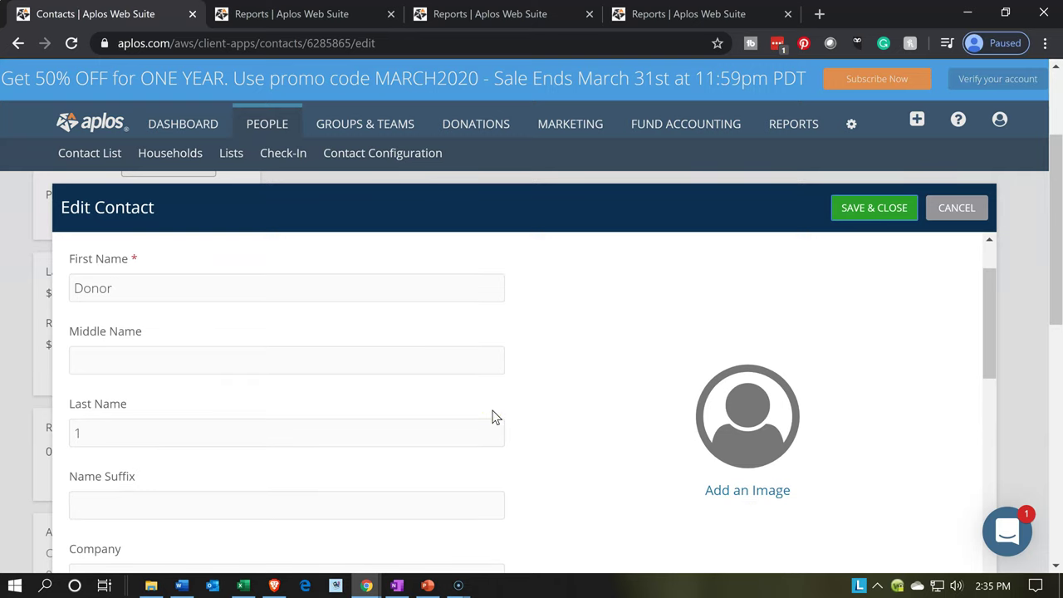
pyautogui.scroll(-1, 494, 418)
pyautogui.scroll(-1, 494, 410)
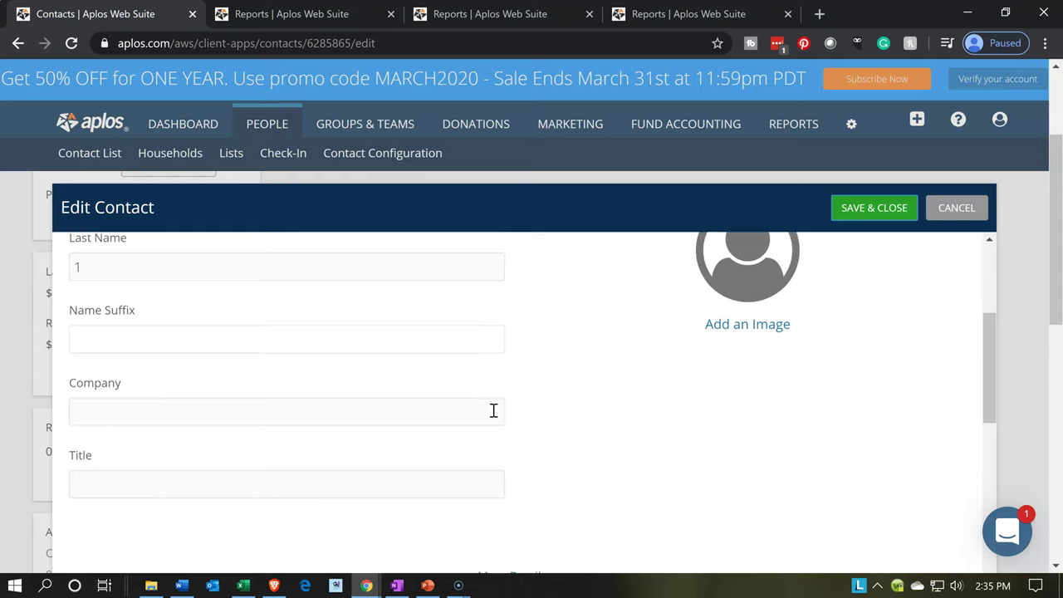
pyautogui.scroll(-2, 493, 410)
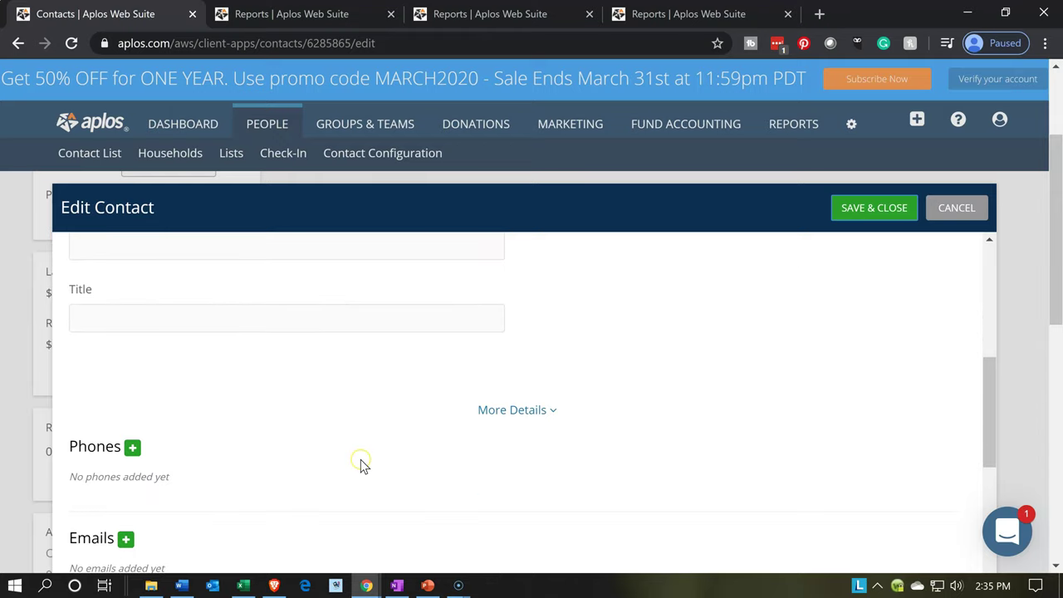
pyautogui.scroll(-2, 361, 459)
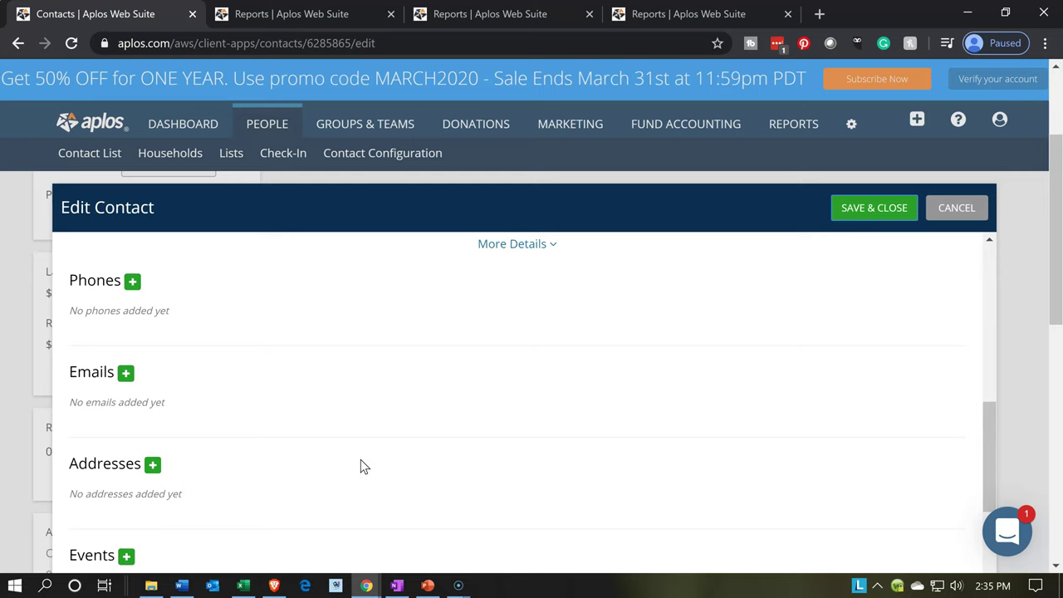
pyautogui.scroll(-1, 360, 465)
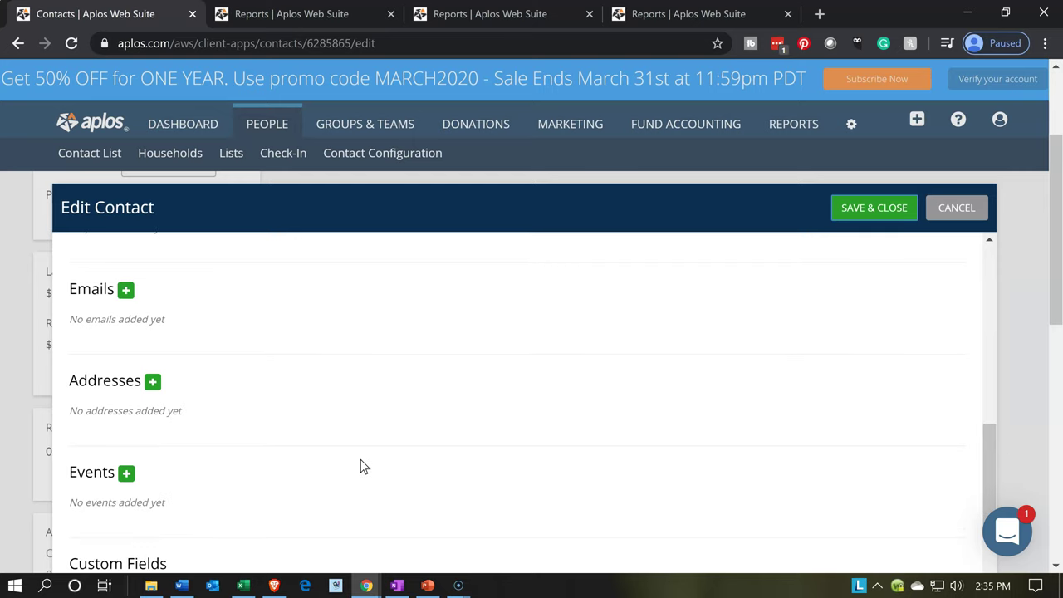
pyautogui.scroll(-3, 360, 461)
pyautogui.scroll(-1, 362, 460)
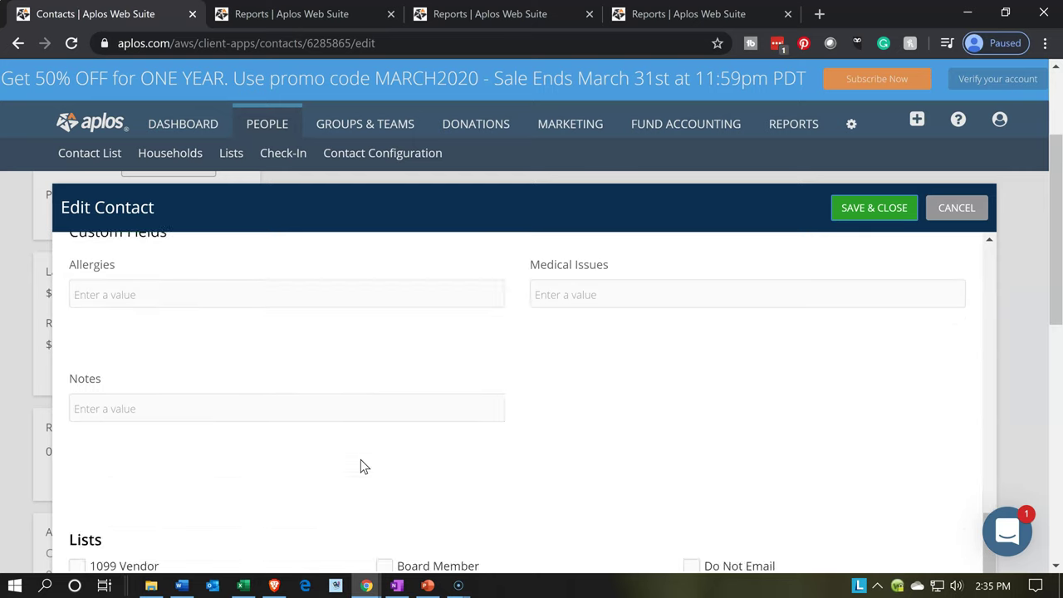
pyautogui.scroll(-1, 360, 459)
pyautogui.scroll(-1, 360, 466)
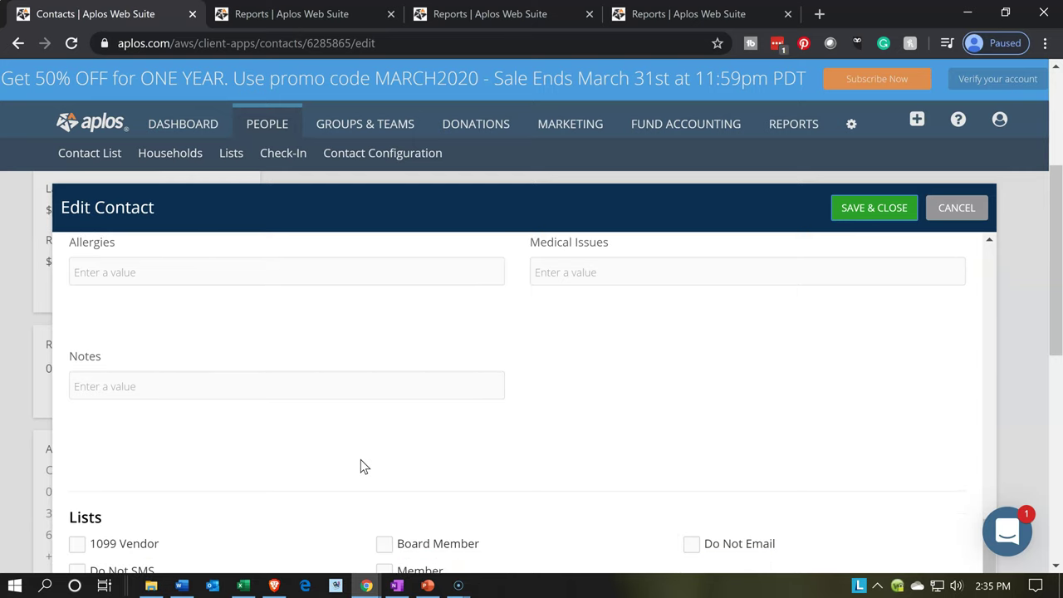